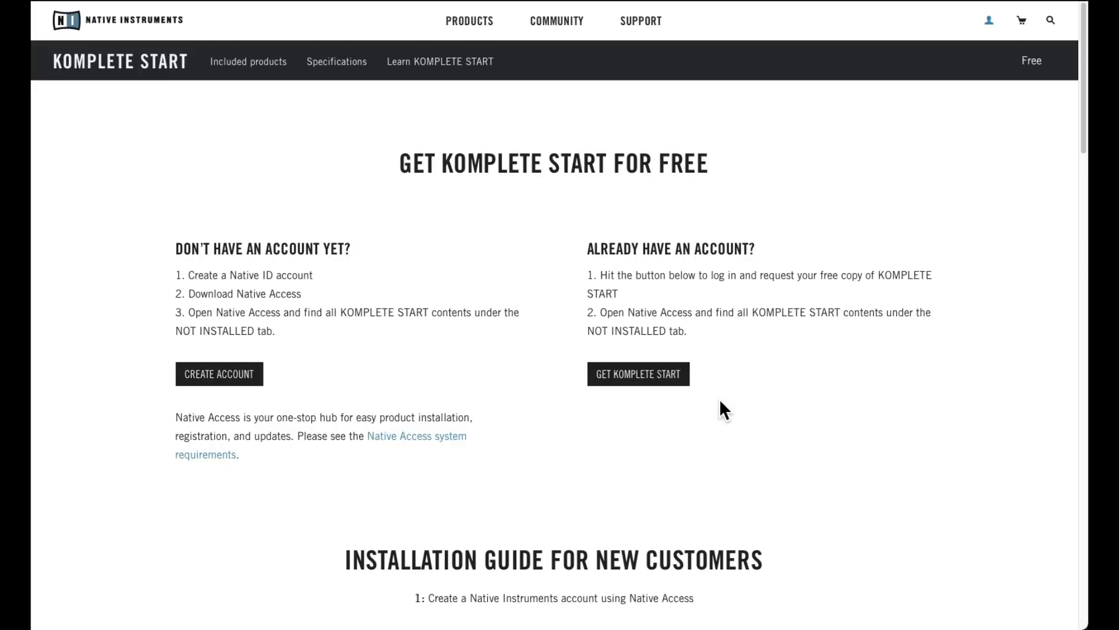
- Review the Komplete Start download page with its installation guide, and the list of installed products in Native Access
{"action": "scroll", "coordinate": [497, 418], "scroll_direction": "down", "scroll_amount": 5}
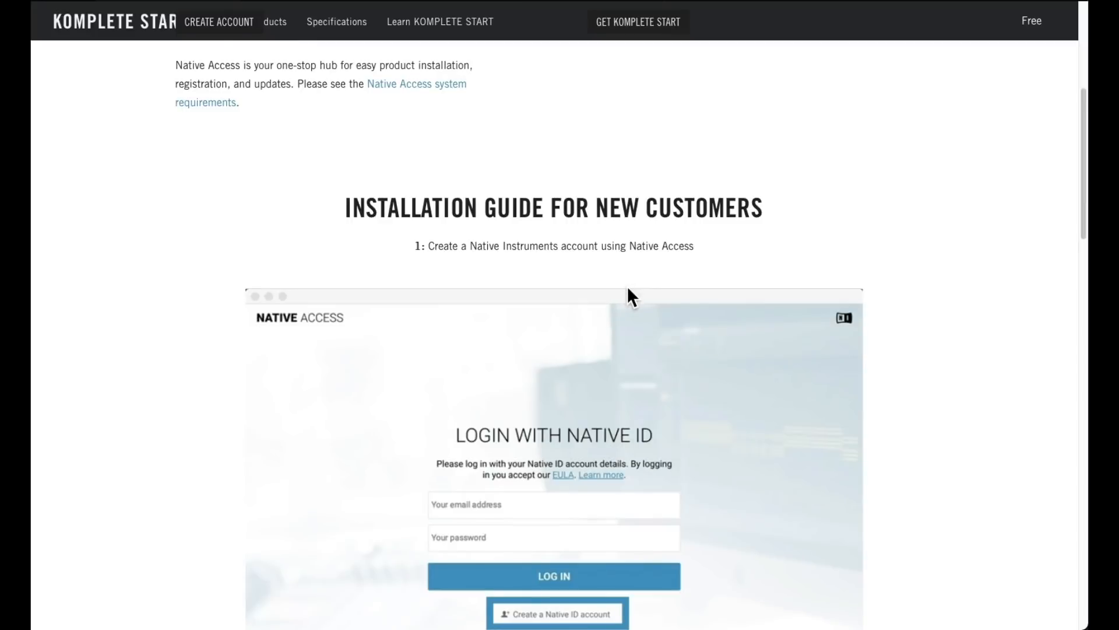
{"action": "scroll", "coordinate": [628, 288], "scroll_direction": "down", "scroll_amount": 10}
{"action": "scroll", "coordinate": [628, 286], "scroll_direction": "down", "scroll_amount": 5}
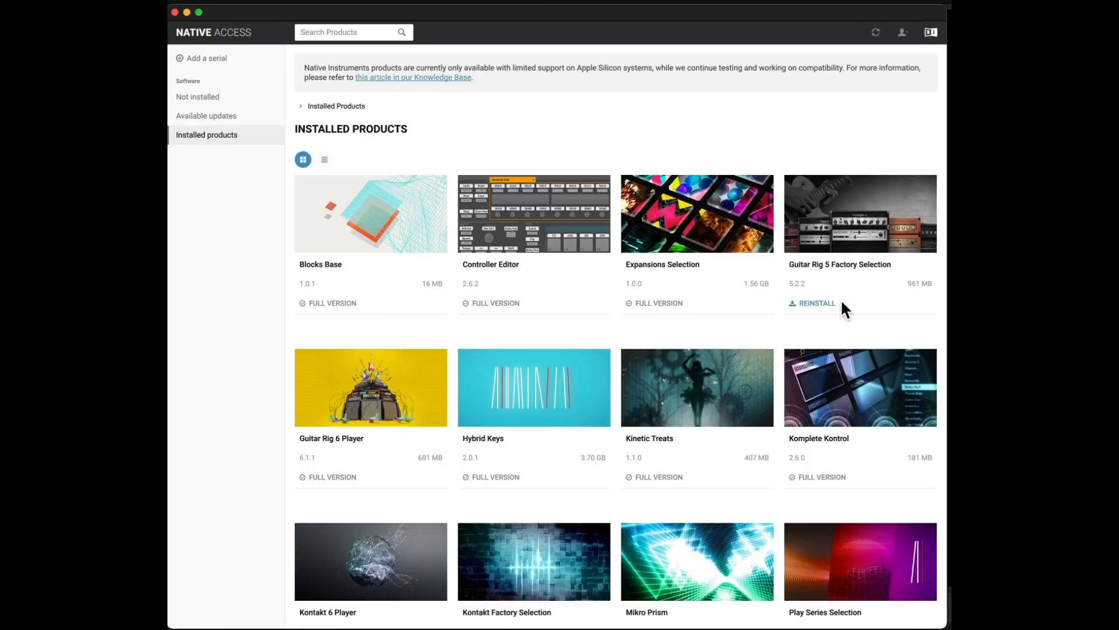
{"action": "scroll", "coordinate": [685, 344], "scroll_direction": "down", "scroll_amount": 4}
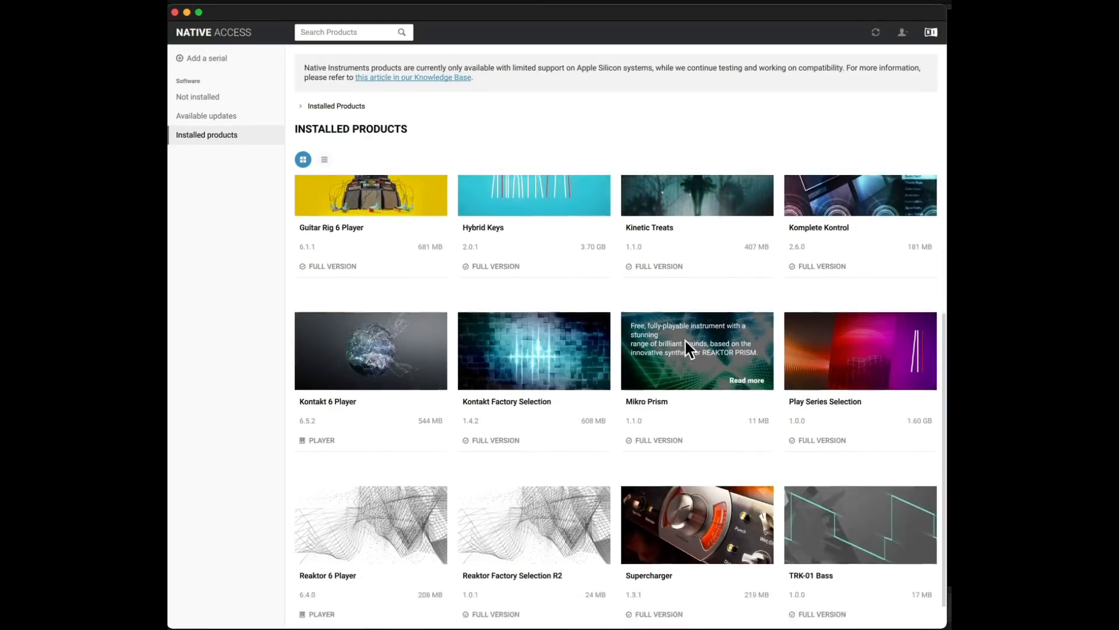
{"action": "scroll", "coordinate": [686, 341], "scroll_direction": "up", "scroll_amount": 4}
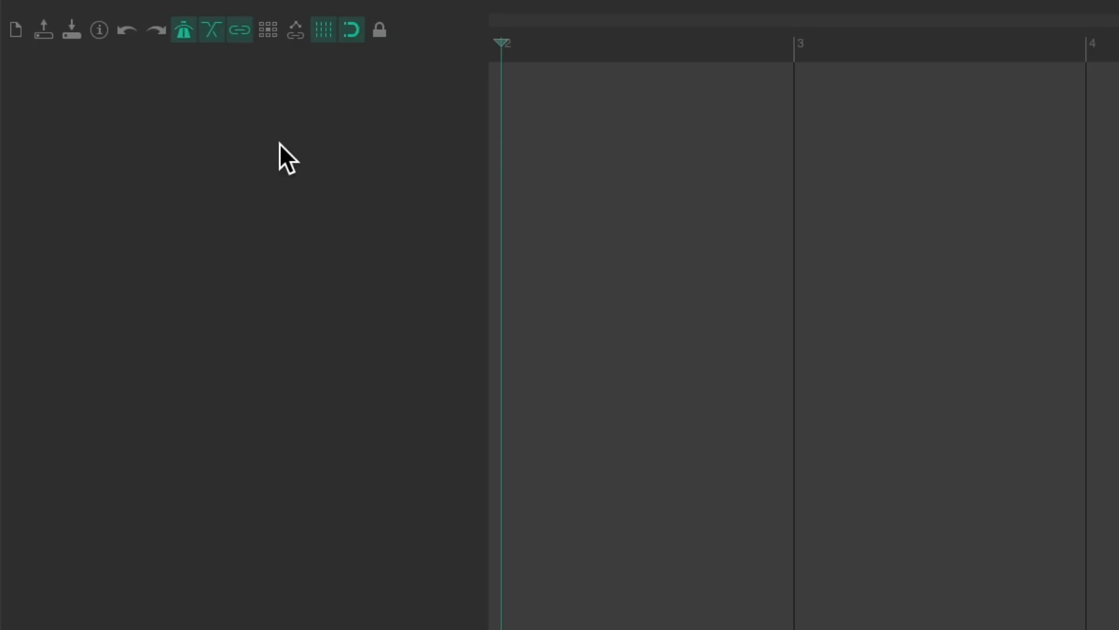
- Switch to REAPER and insert the Komplete Kontrol (Native Instruments GmbH) VSTi on a new track
{"action": "right_click", "coordinate": [280, 144]}
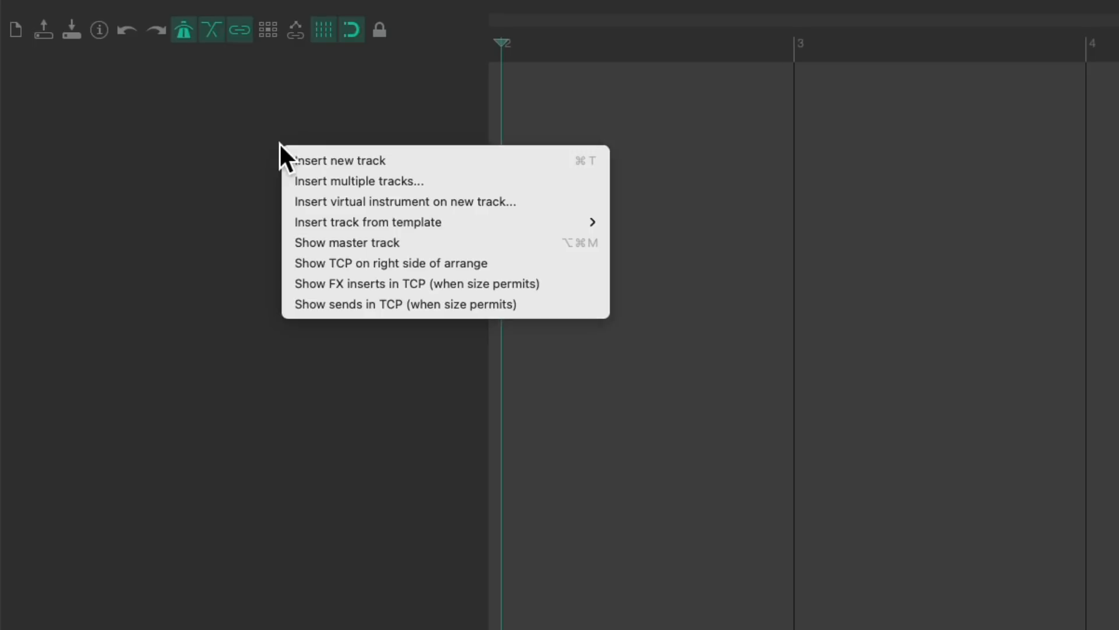
{"action": "left_click", "coordinate": [284, 202]}
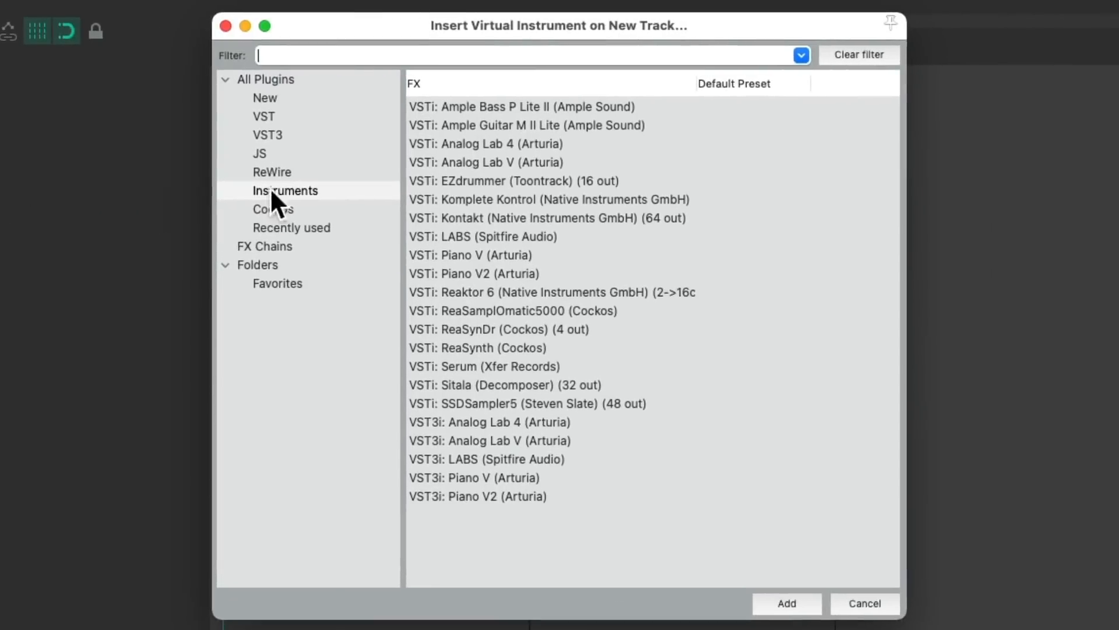
{"action": "left_click", "coordinate": [330, 190]}
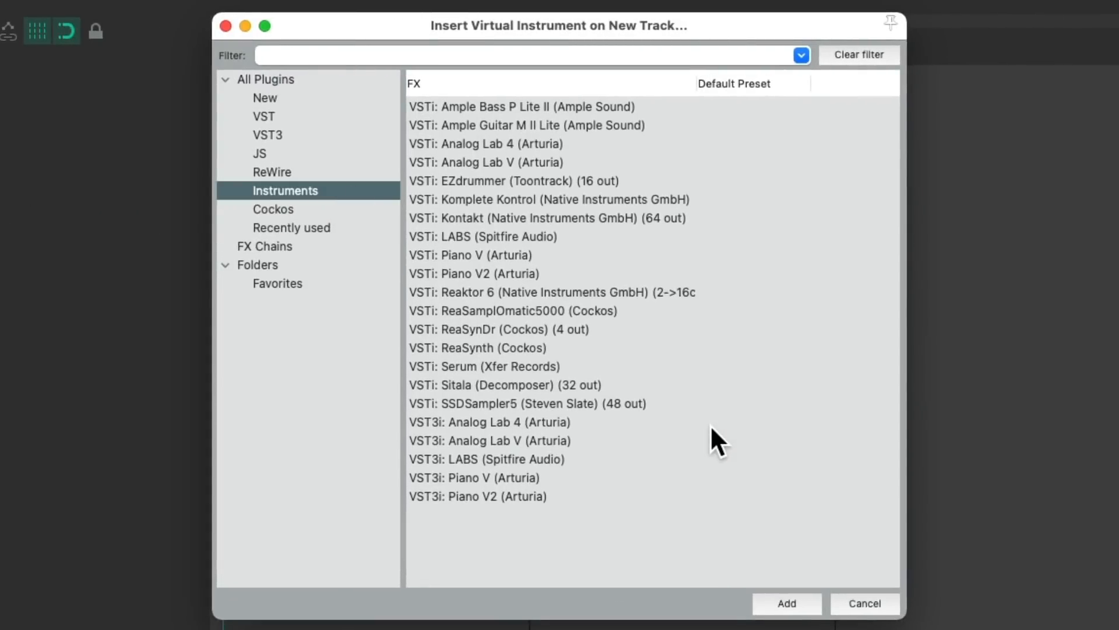
{"action": "left_click", "coordinate": [594, 201]}
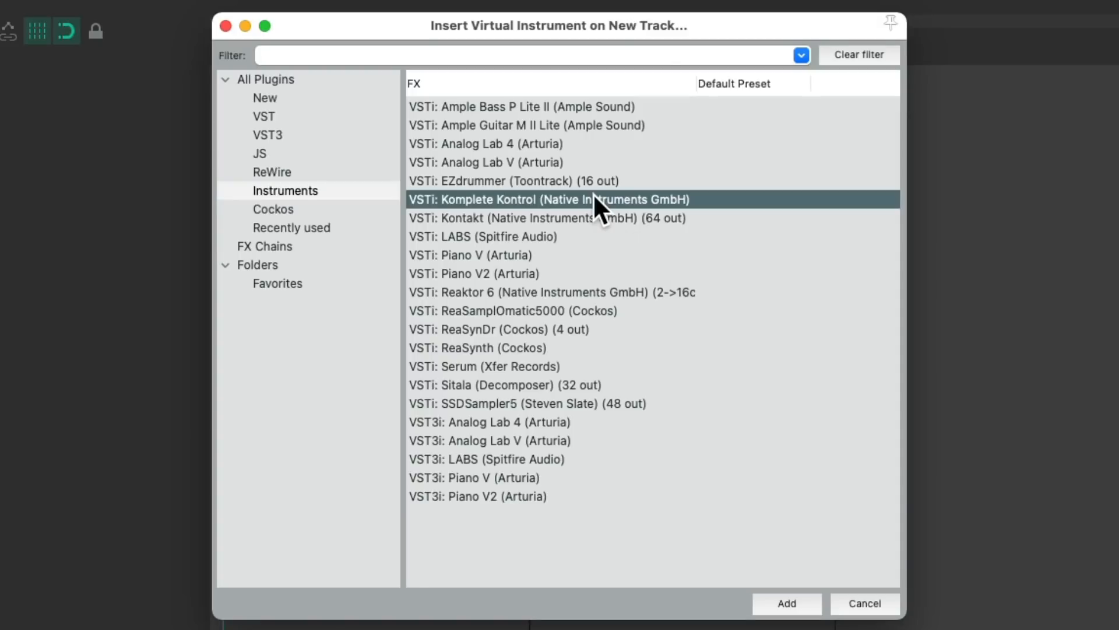
{"action": "double_click", "coordinate": [560, 199]}
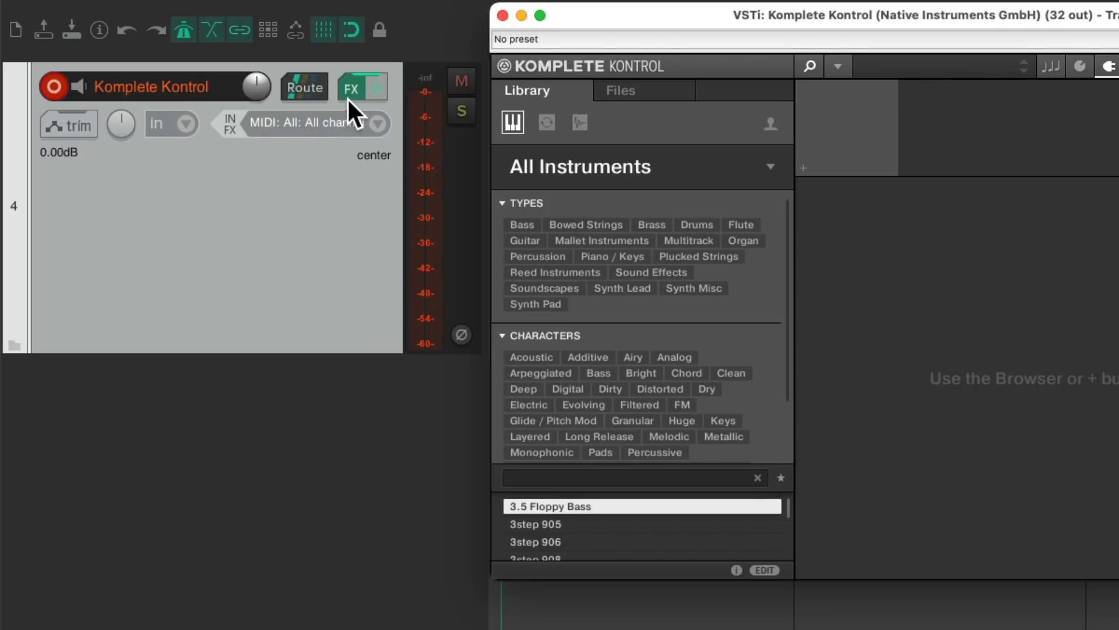
- Set the Komplete Kontrol track's record mode to MIDI overdub
{"action": "left_click", "coordinate": [188, 126]}
{"action": "mouse_move", "coordinate": [198, 162]}
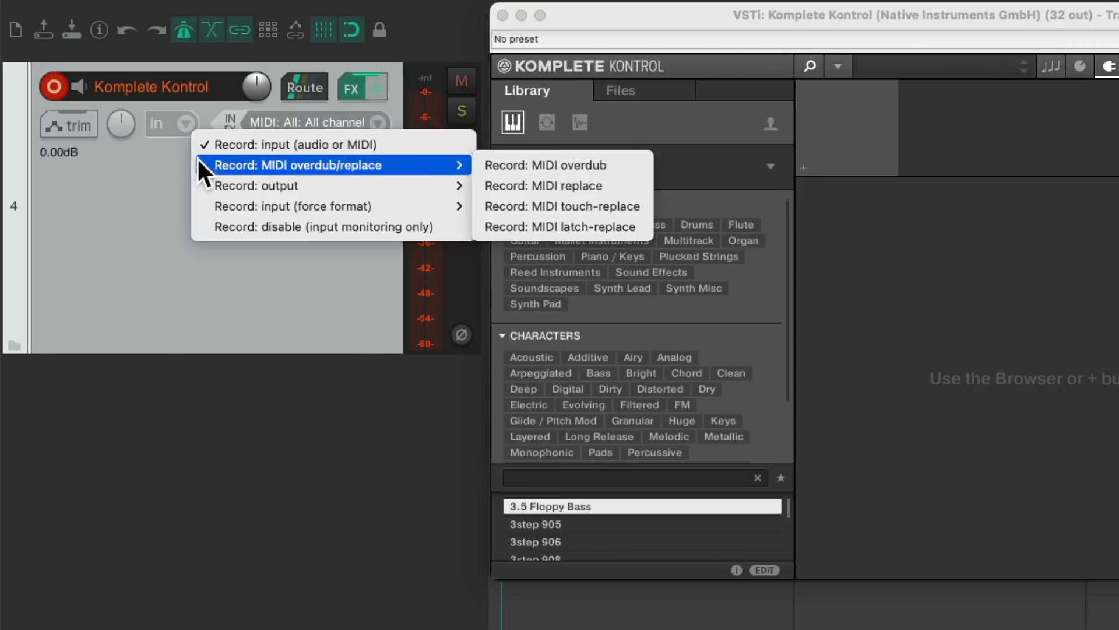
{"action": "left_click", "coordinate": [479, 163]}
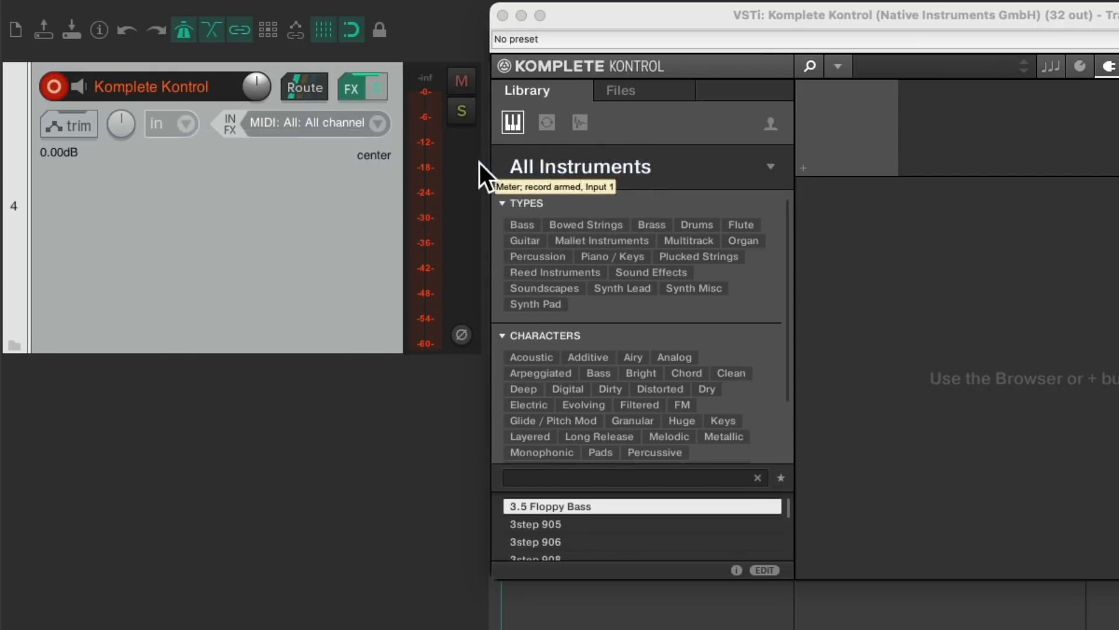
- Enable quantizing of MIDI recording on the Komplete Kontrol track, with quantization to 1/16 notes
{"action": "left_click", "coordinate": [288, 122]}
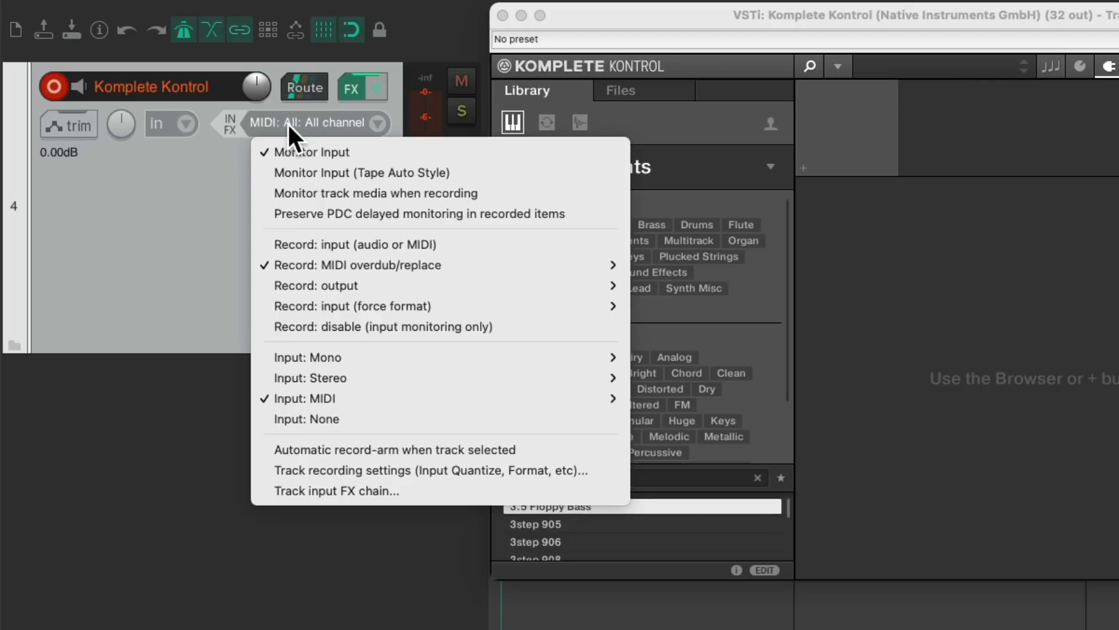
{"action": "left_click", "coordinate": [260, 466]}
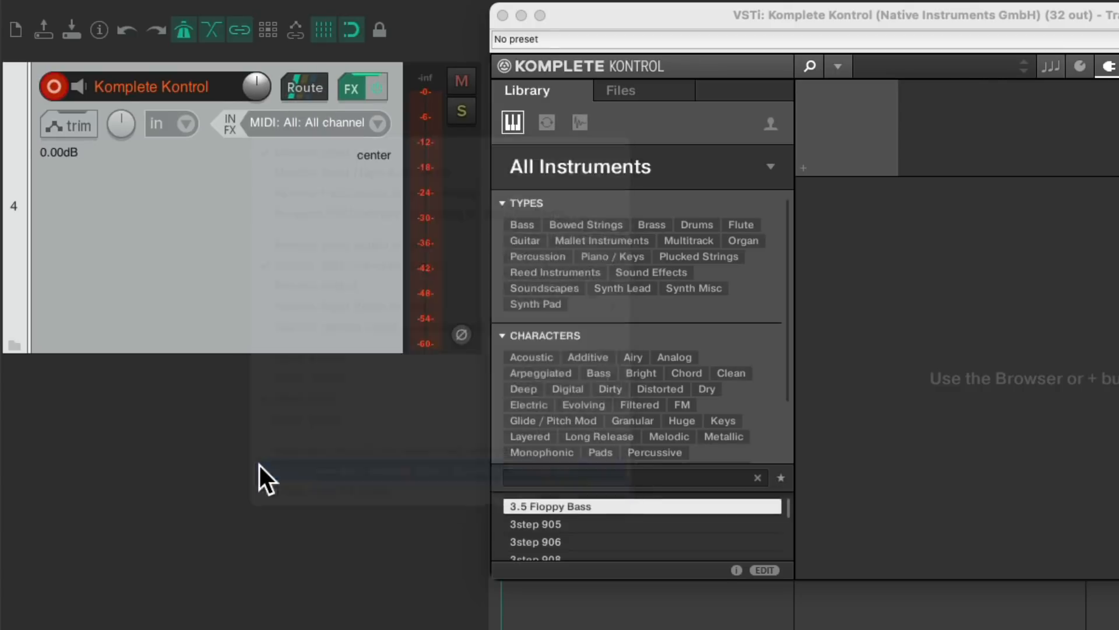
{"action": "left_click", "coordinate": [650, 62]}
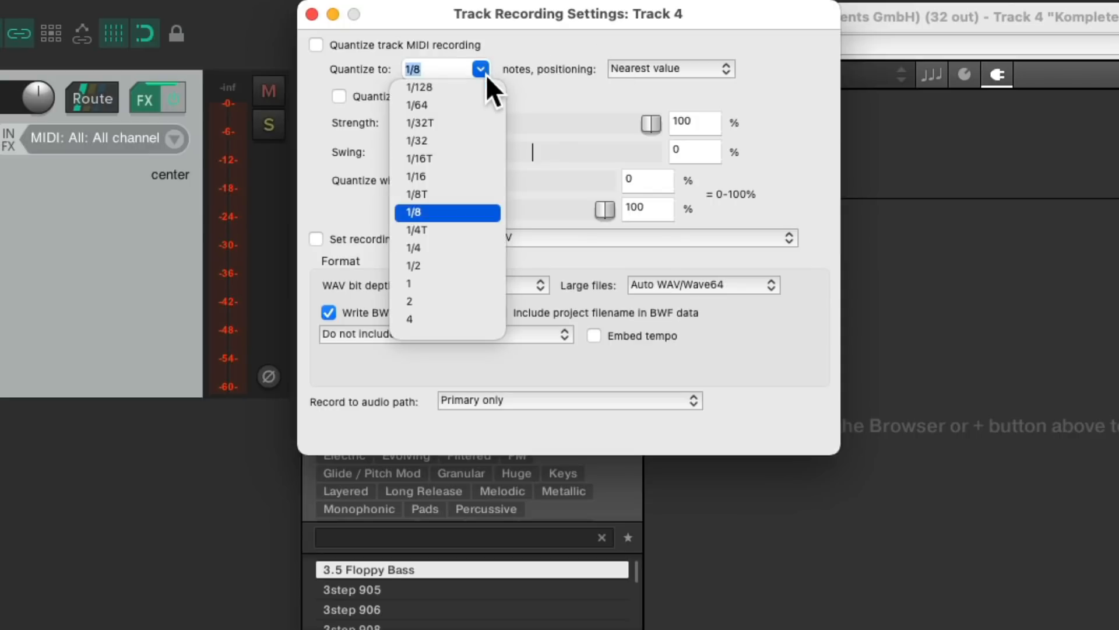
{"action": "left_click", "coordinate": [461, 174]}
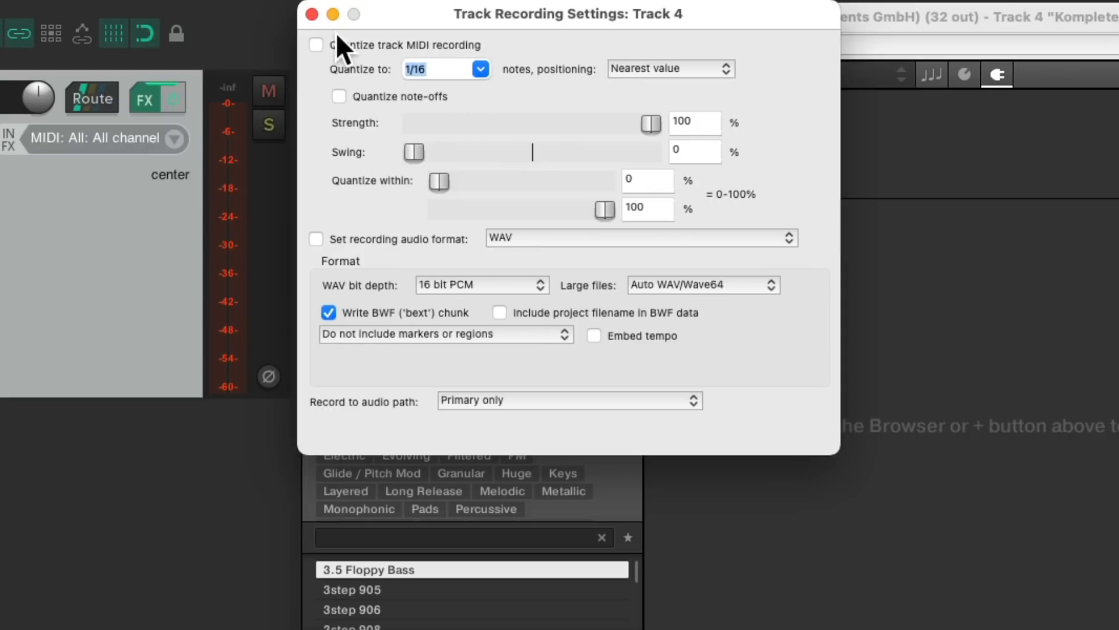
{"action": "left_click", "coordinate": [316, 43]}
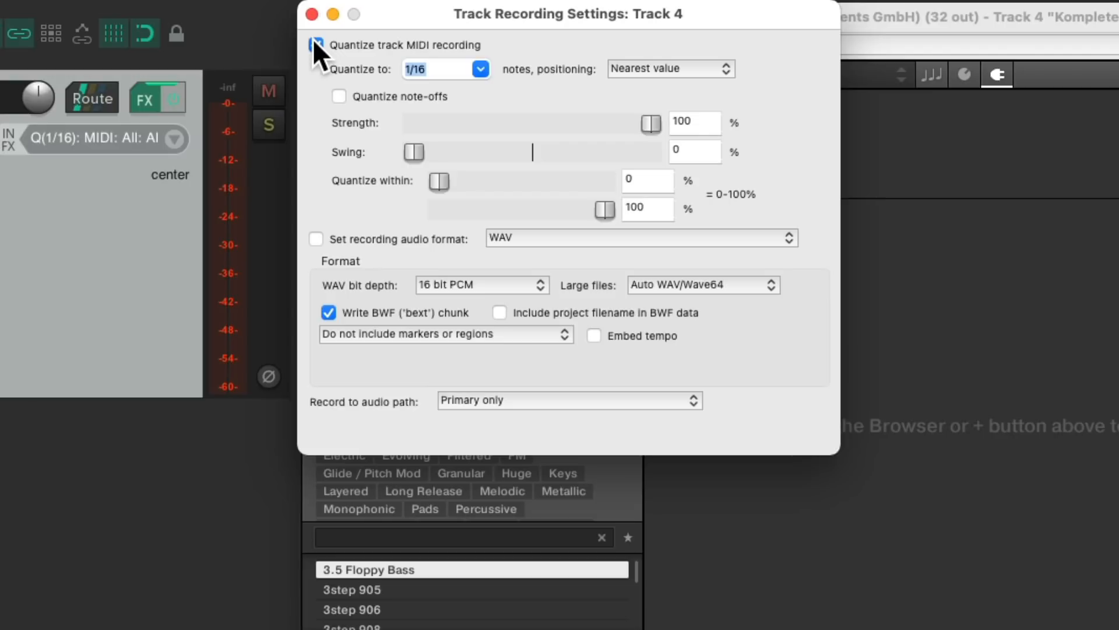
{"action": "left_click", "coordinate": [311, 13]}
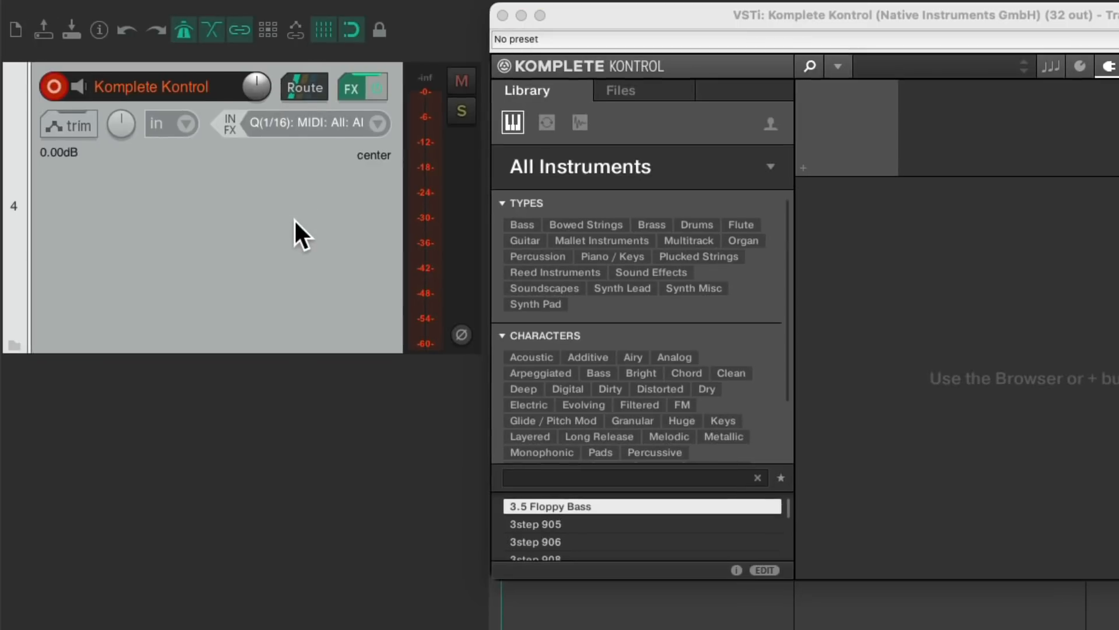
- Save the configured track as a track template named Komplete Kontrol
{"action": "right_click", "coordinate": [294, 219]}
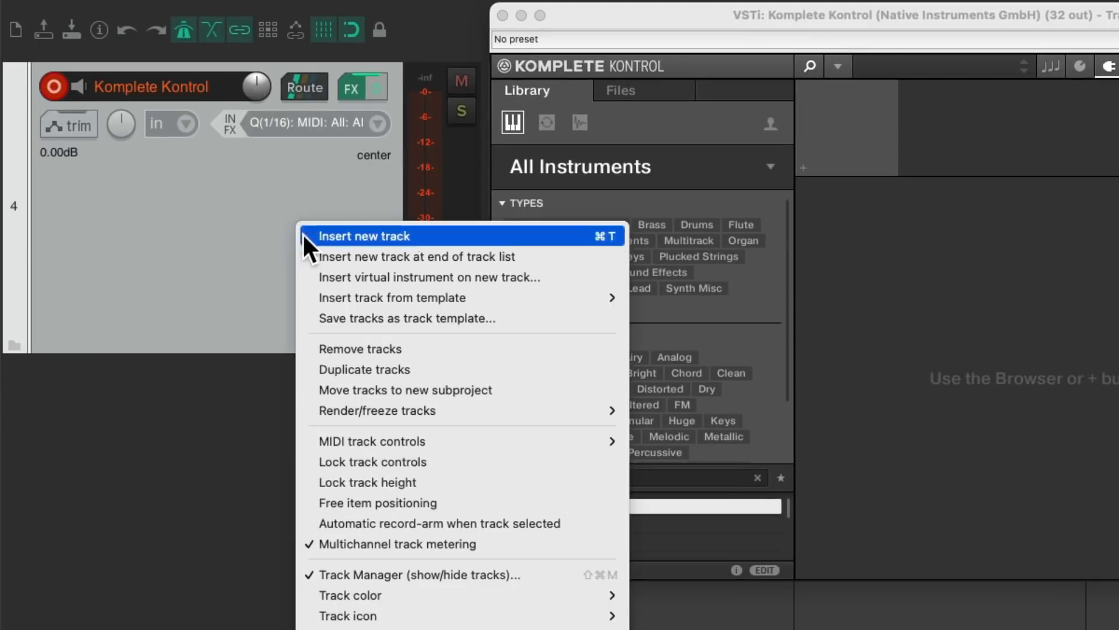
{"action": "left_click", "coordinate": [314, 319]}
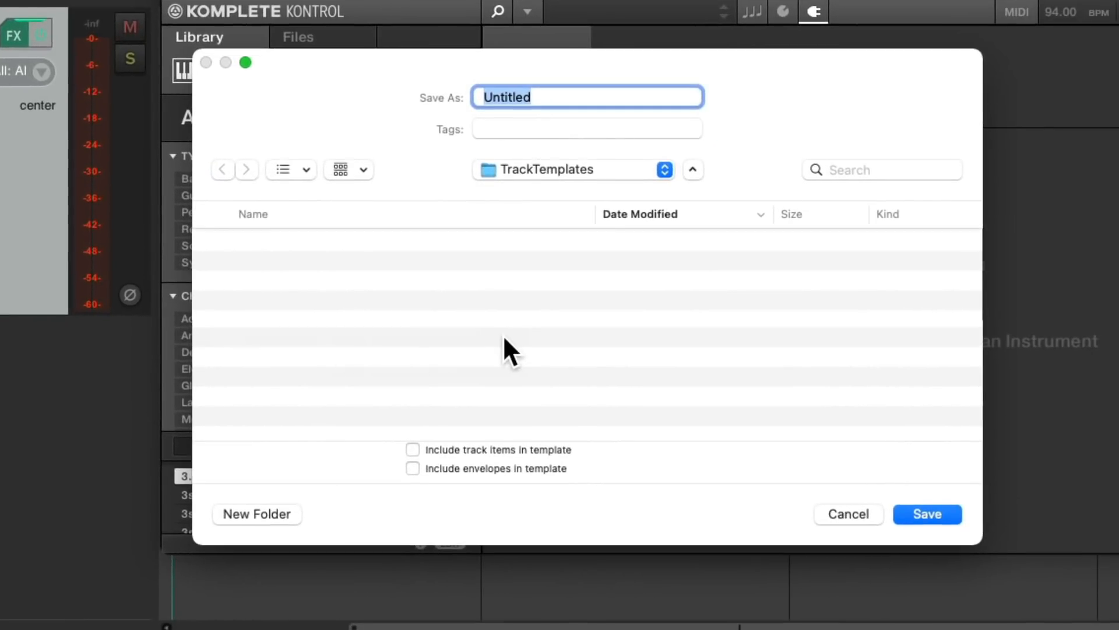
{"action": "type", "text": "Komplete Kontrol"}
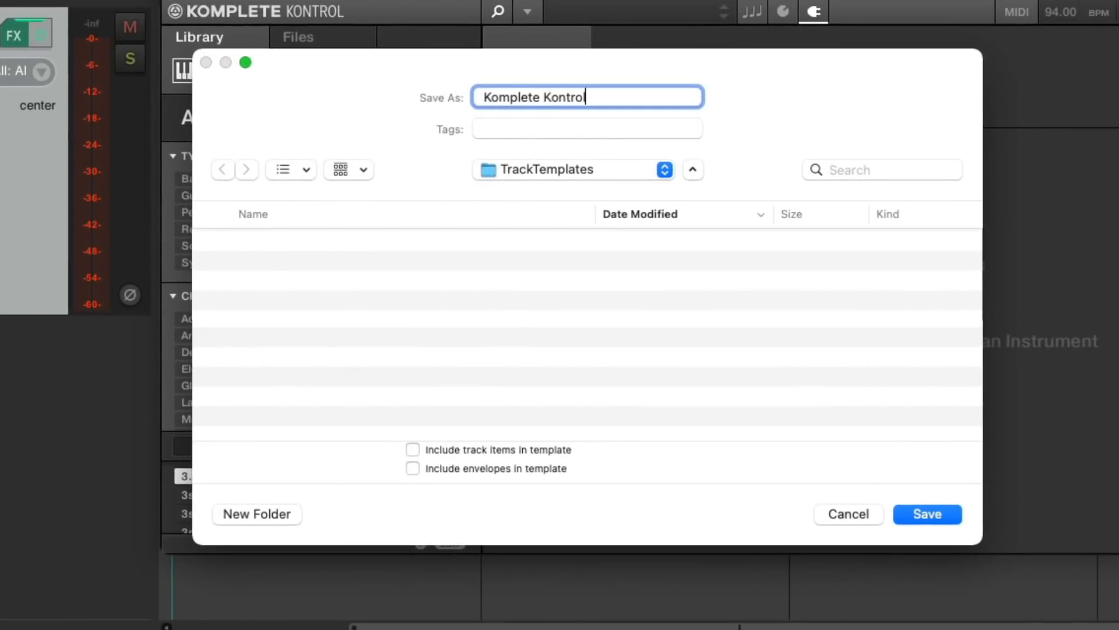
{"action": "key", "text": "Return"}
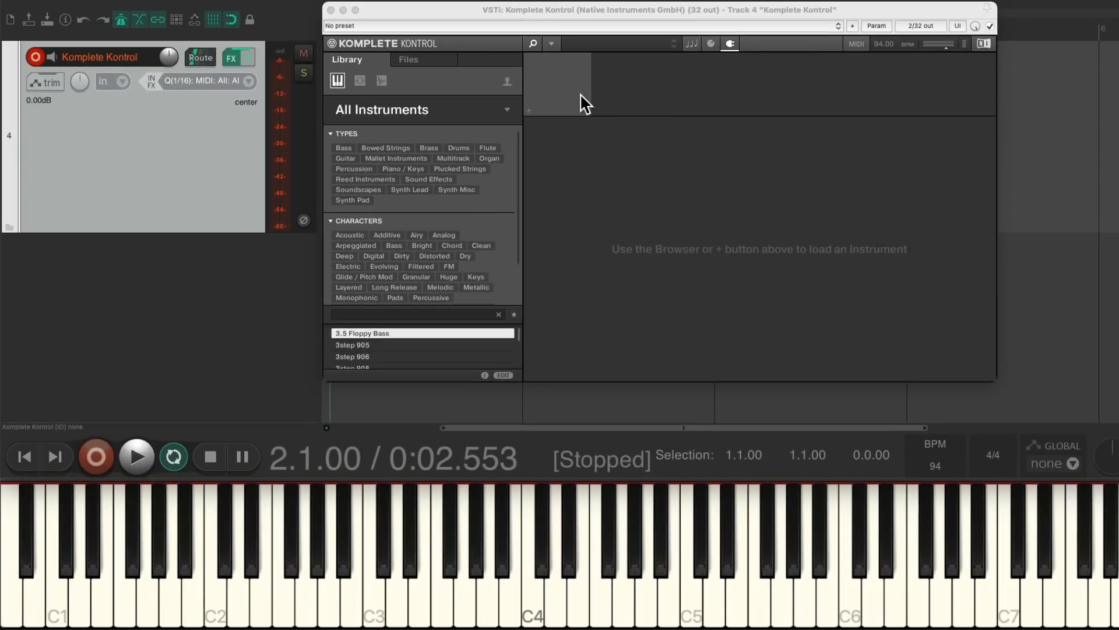
- Delete the Komplete Kontrol track and insert a new one from the saved Komplete Kontrol template
{"action": "key", "text": "Delete"}
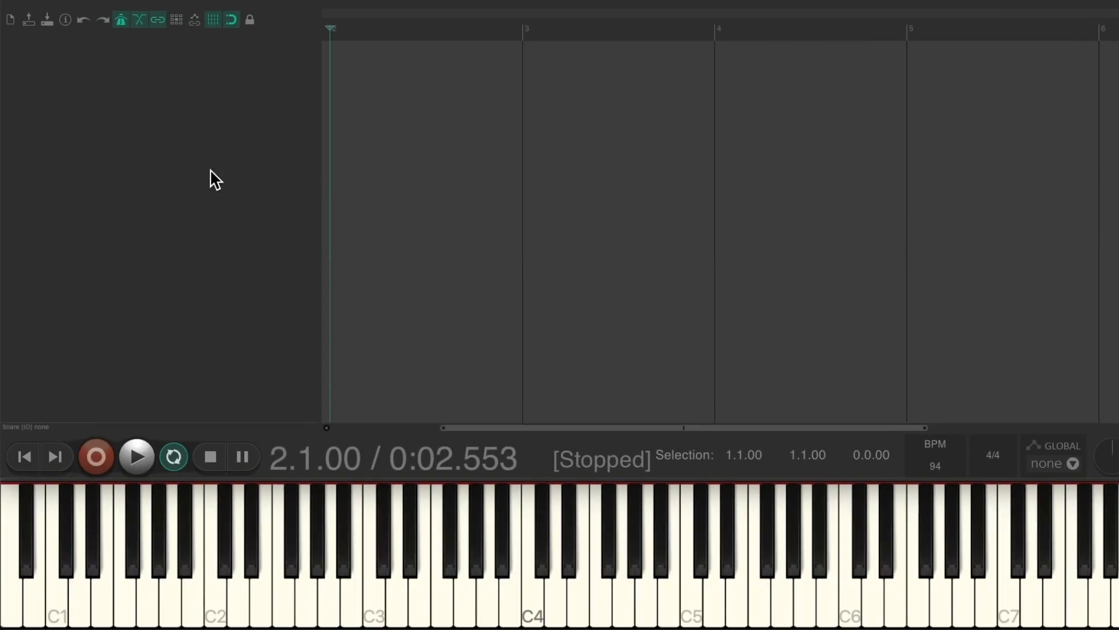
{"action": "right_click", "coordinate": [208, 114]}
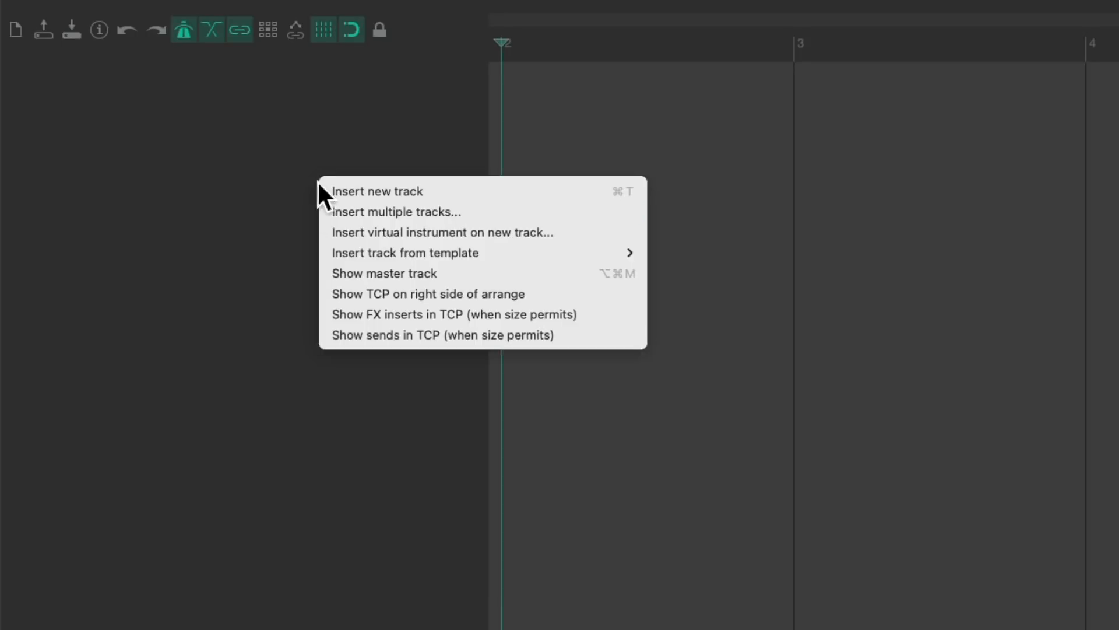
{"action": "mouse_move", "coordinate": [325, 244]}
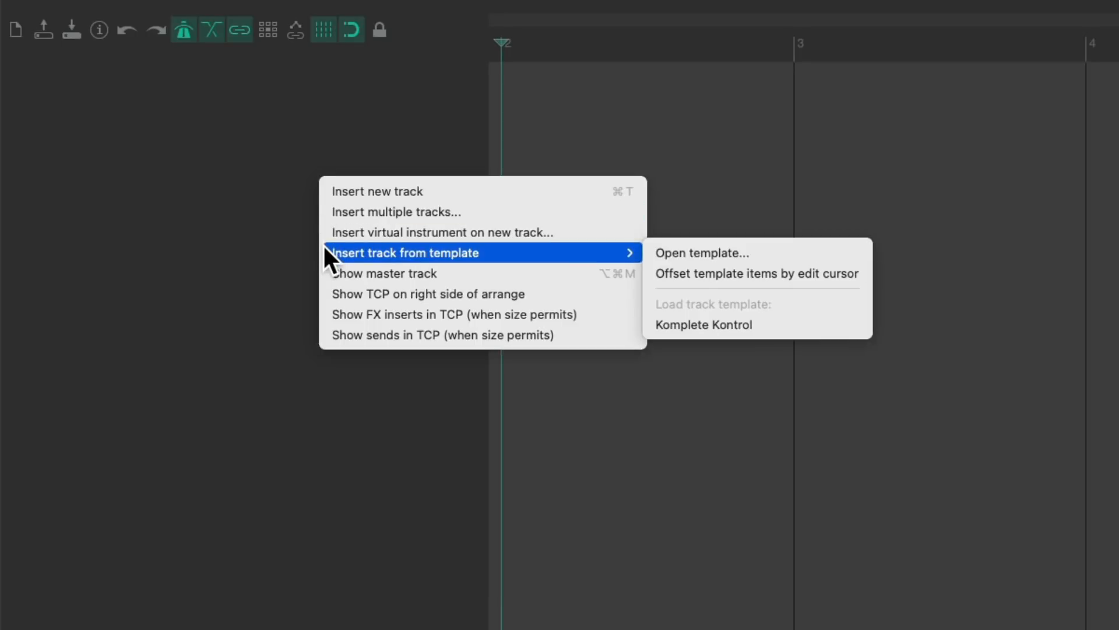
{"action": "left_click", "coordinate": [812, 319]}
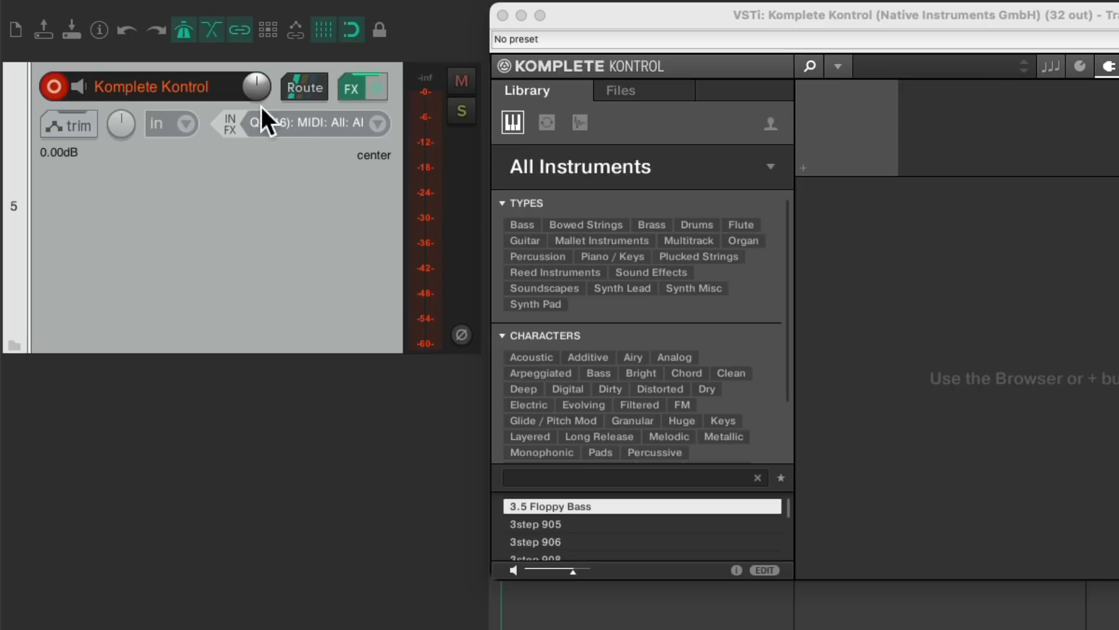
- Check the record mode of the track inserted from the template
{"action": "left_click", "coordinate": [176, 124]}
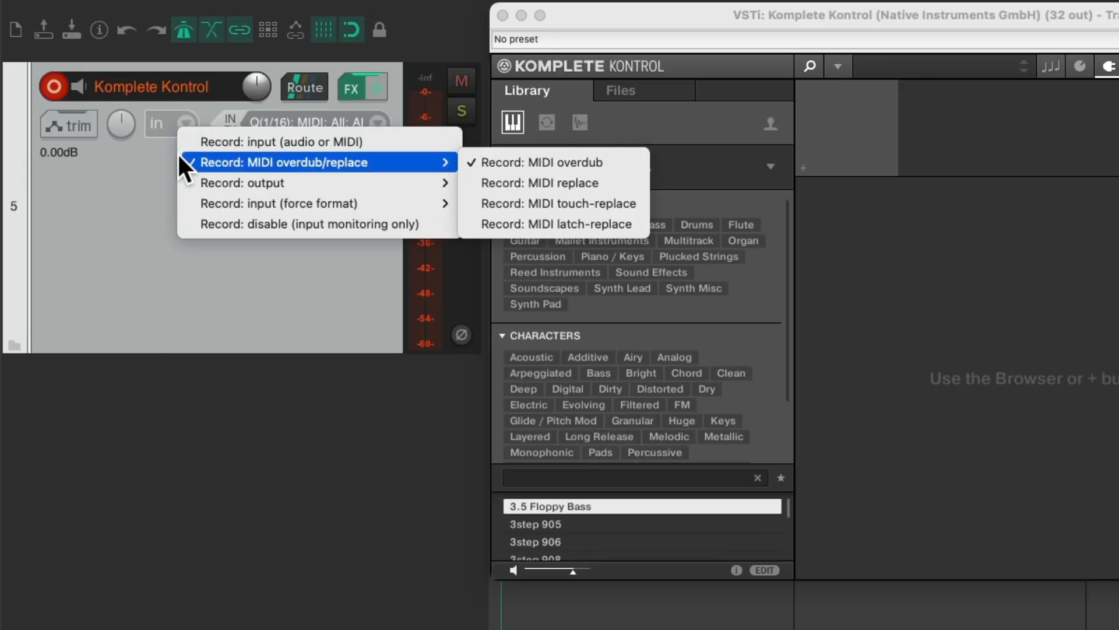
{"action": "left_click", "coordinate": [123, 165]}
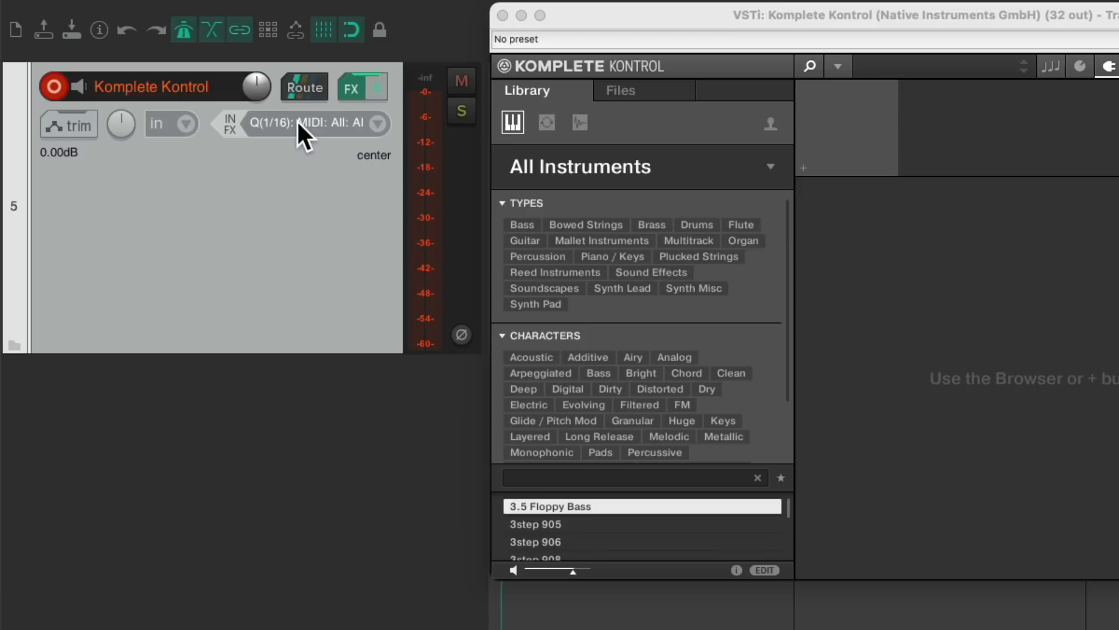
- Browse the loops and one-shots in the Komplete Kontrol library, and return to the instruments with the Characters filters expanded
{"action": "left_click", "coordinate": [849, 266]}
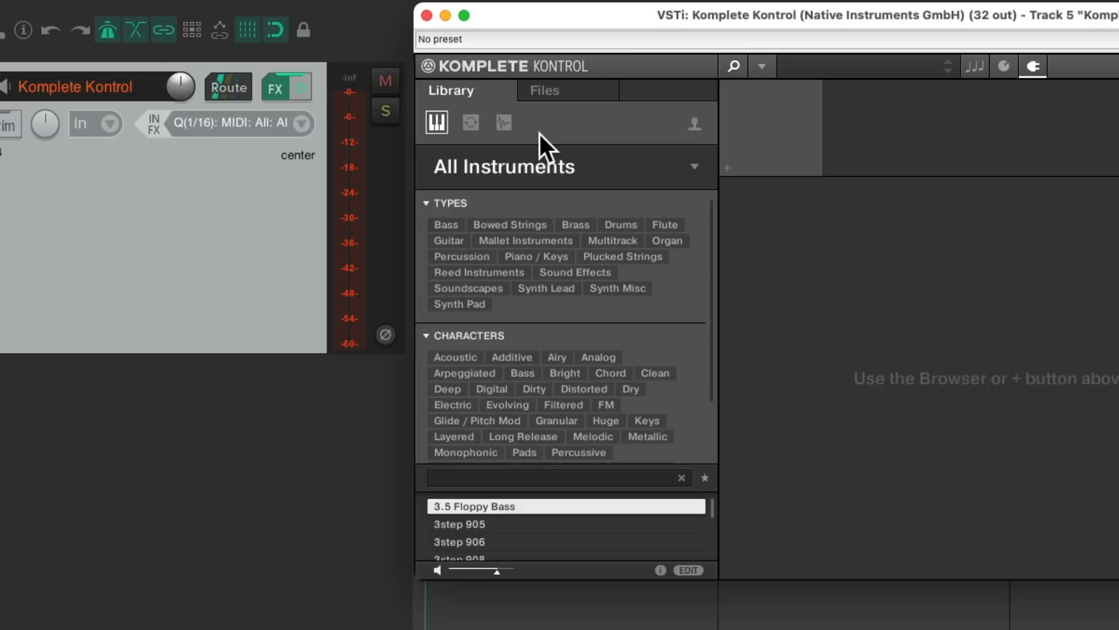
{"action": "left_click", "coordinate": [471, 123]}
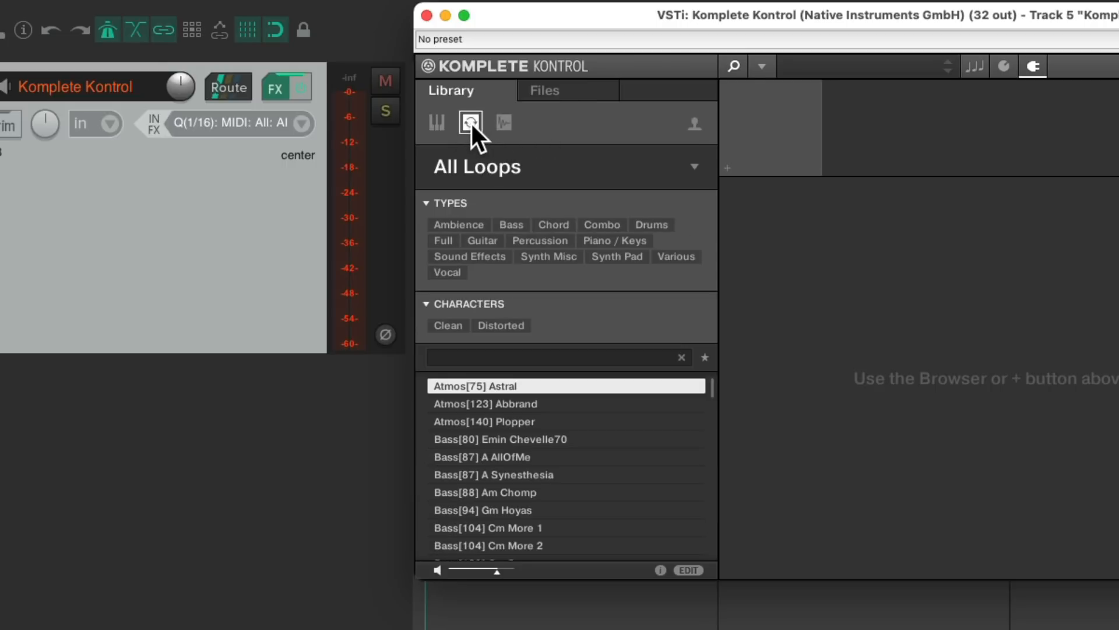
{"action": "left_click", "coordinate": [505, 123]}
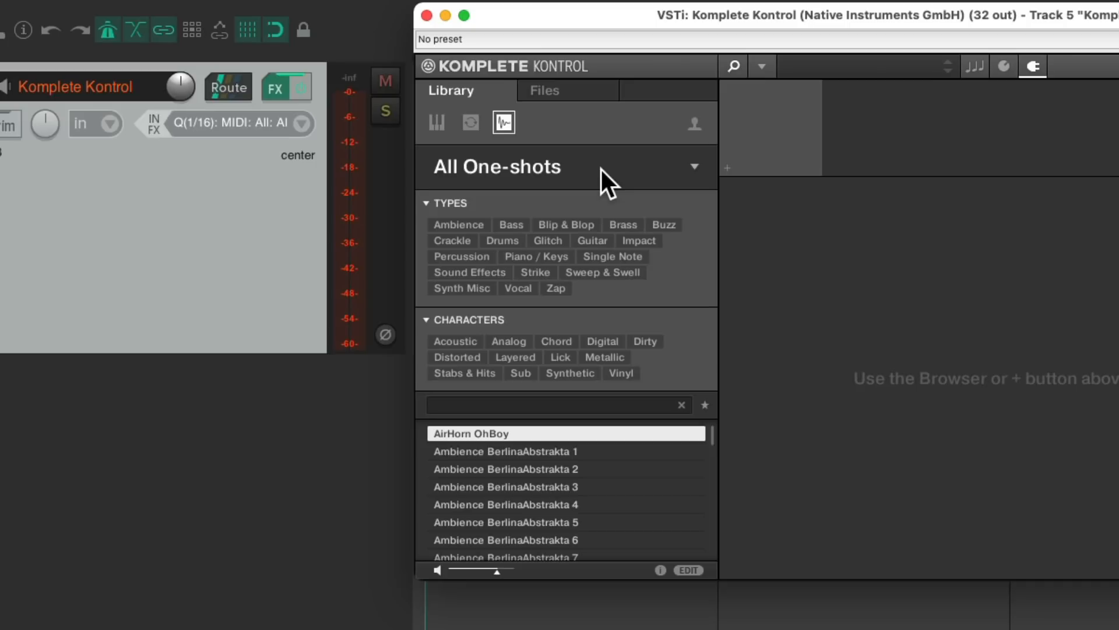
{"action": "left_click_drag", "start_coordinate": [714, 436], "coordinate": [684, 306]}
{"action": "left_click", "coordinate": [476, 122]}
{"action": "left_click", "coordinate": [436, 124]}
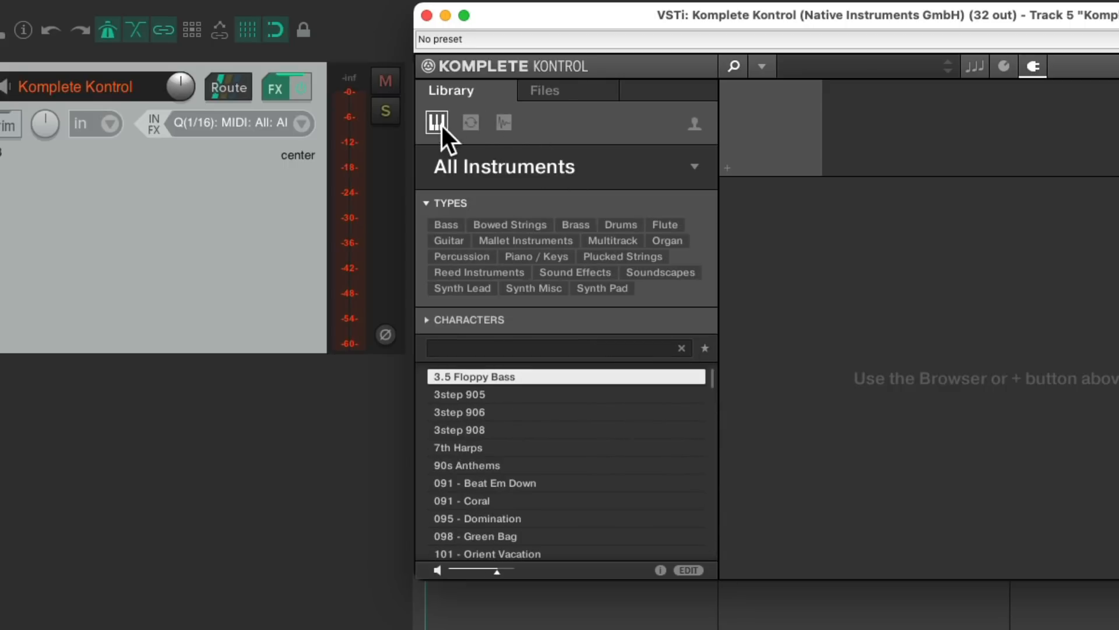
{"action": "left_click_drag", "start_coordinate": [712, 379], "coordinate": [739, 357]}
{"action": "left_click", "coordinate": [431, 322]}
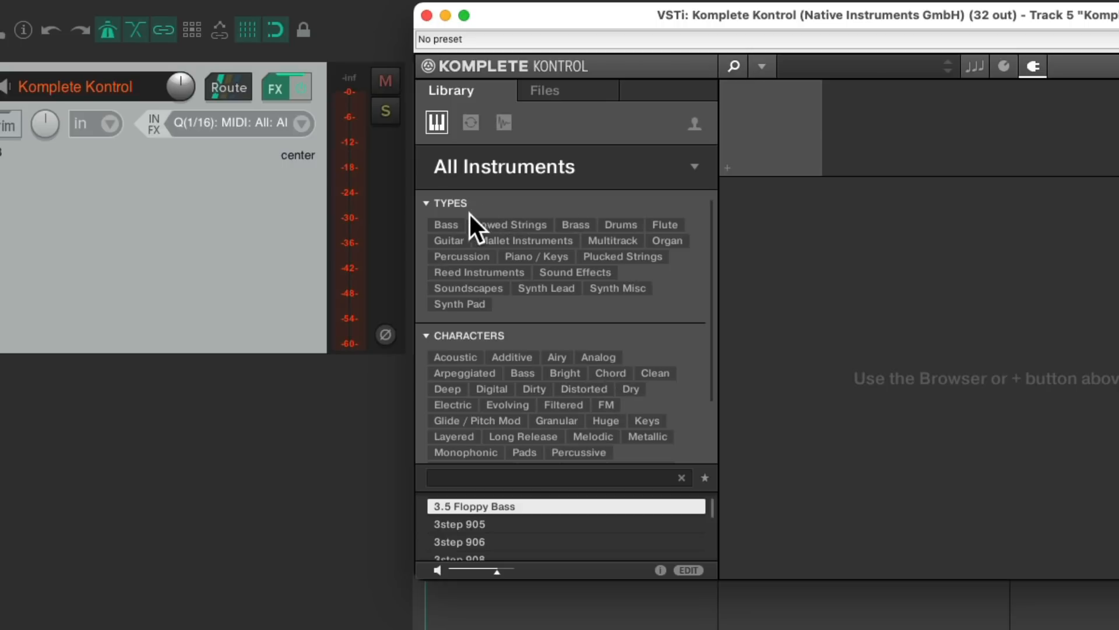
- Filter the instruments by type Bass, subtype Fingered and character Digital, and preview the Wire Eight Bass sound
{"action": "left_click", "coordinate": [453, 223]}
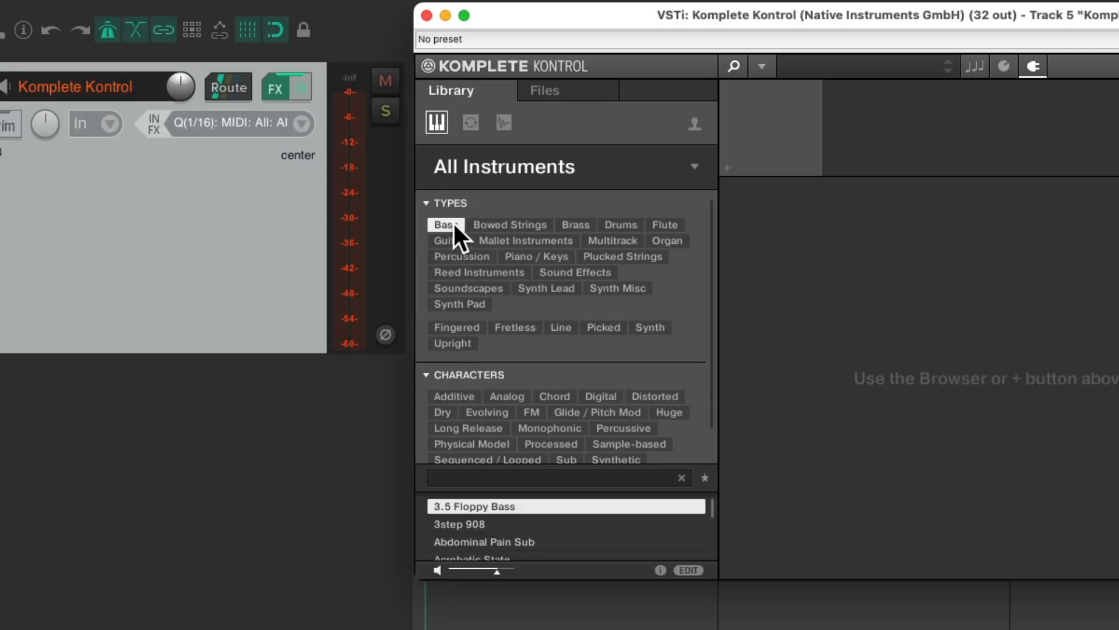
{"action": "left_click", "coordinate": [475, 324]}
{"action": "left_click", "coordinate": [517, 379]}
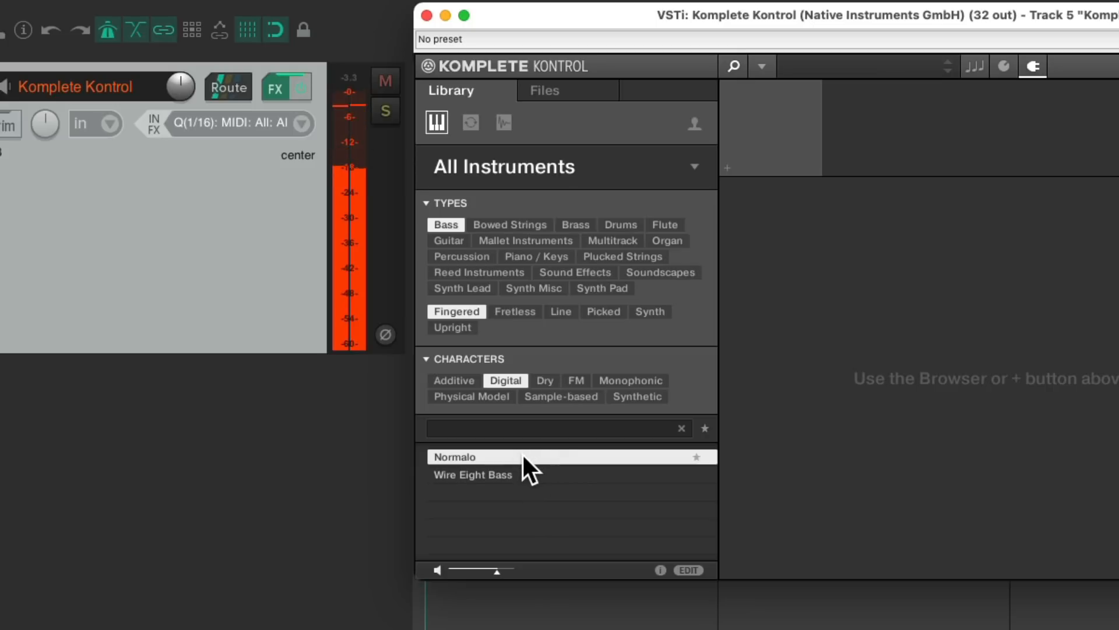
{"action": "left_click", "coordinate": [537, 473]}
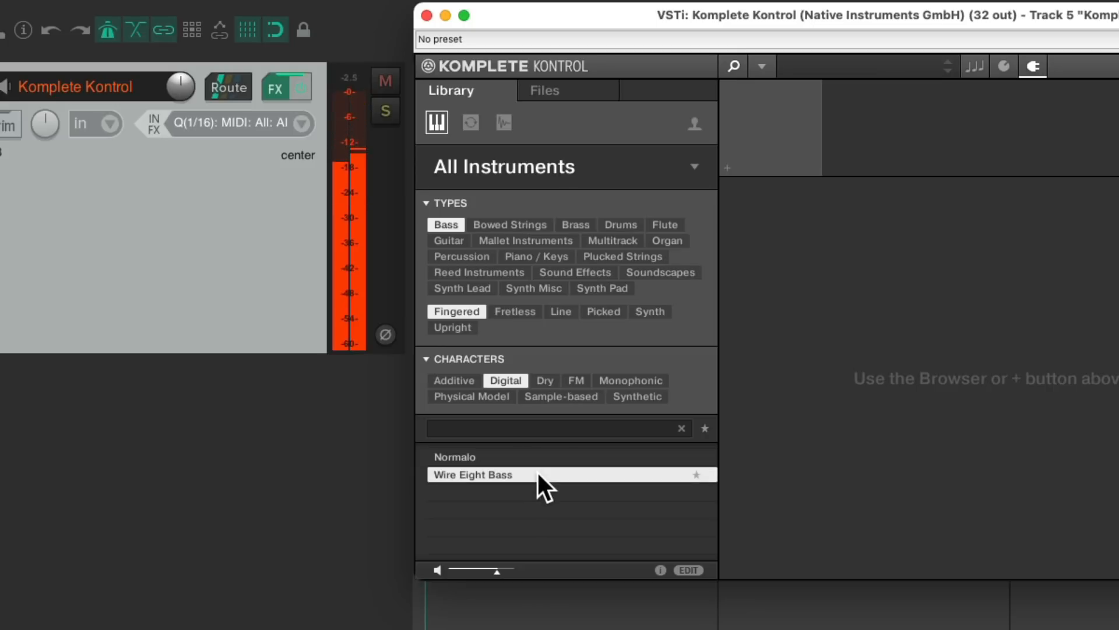
- Preview and load the Normalo bass sound, and clear the Digital, Fingered and Bass filters from the instrument library
{"action": "left_click", "coordinate": [519, 458]}
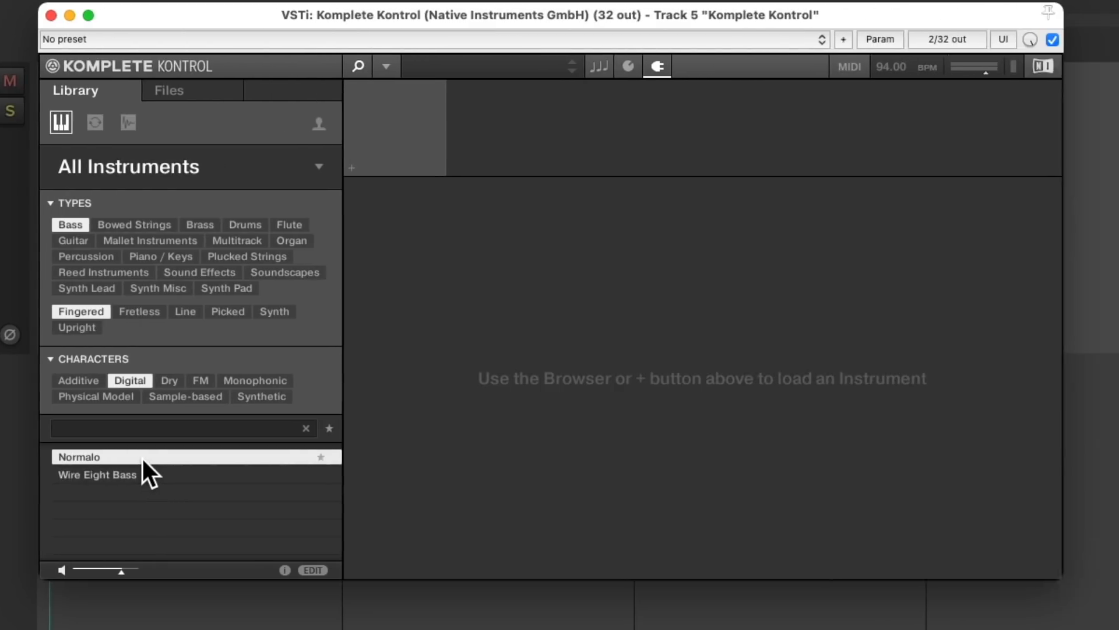
{"action": "double_click", "coordinate": [519, 459]}
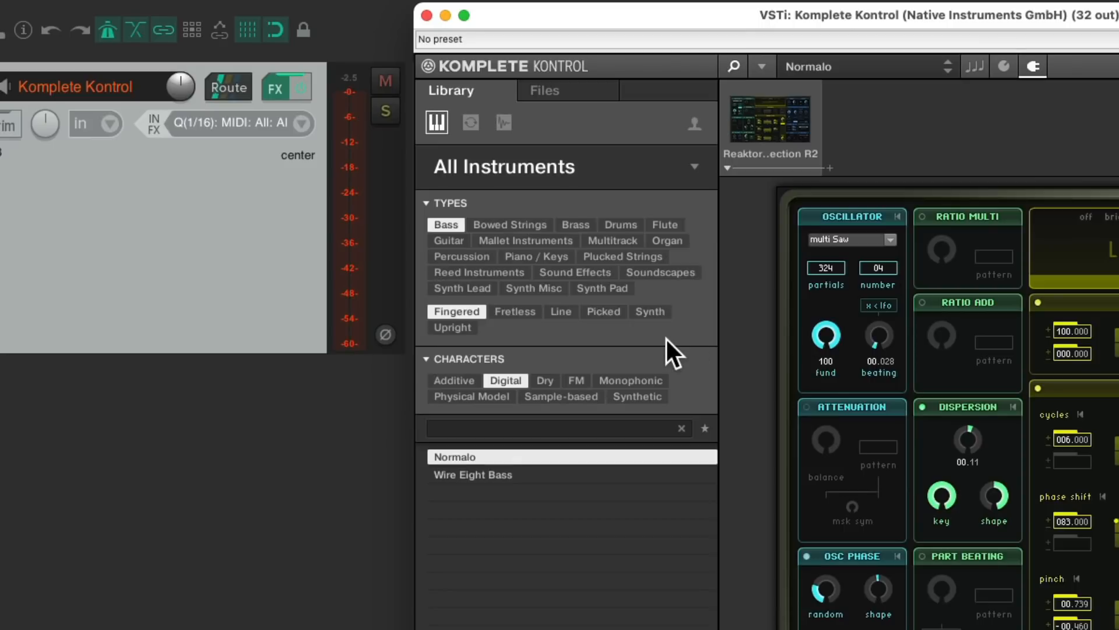
{"action": "left_click", "coordinate": [519, 373]}
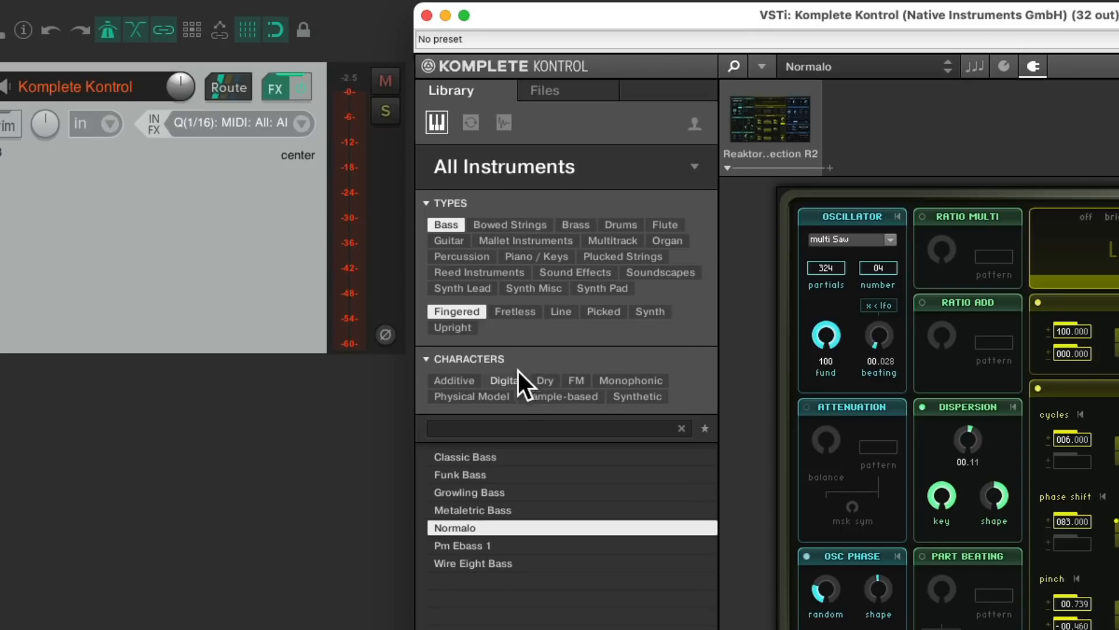
{"action": "left_click", "coordinate": [466, 311]}
{"action": "left_click", "coordinate": [450, 222]}
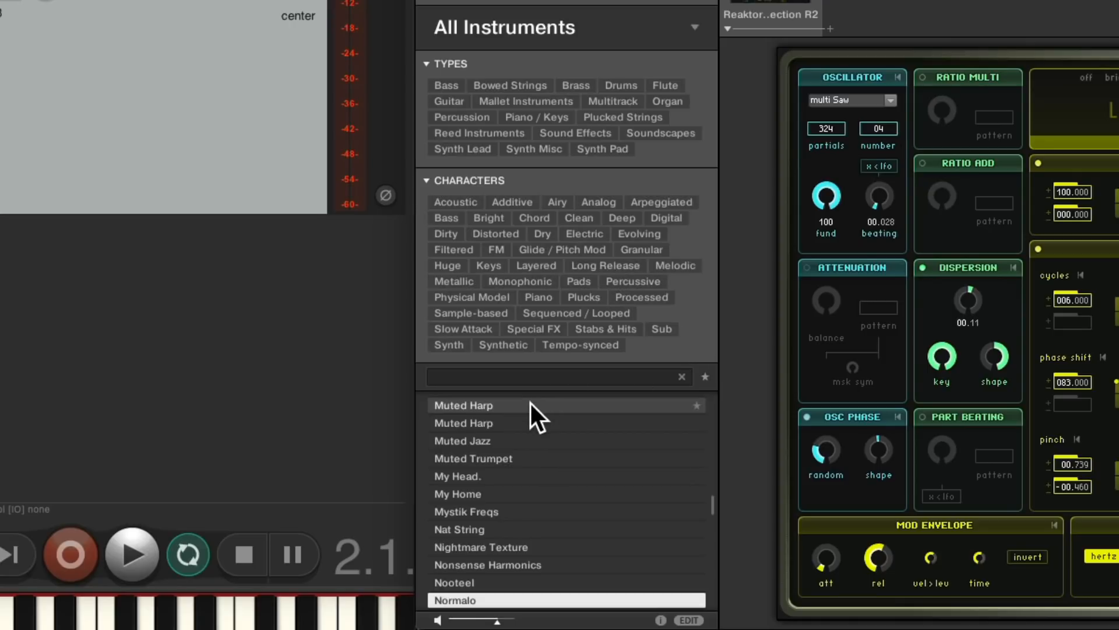
- Mark Muted Harp, Muted Jazz and My Head. as favorites, and check them by briefly showing only the favorites
{"action": "left_click", "coordinate": [696, 406]}
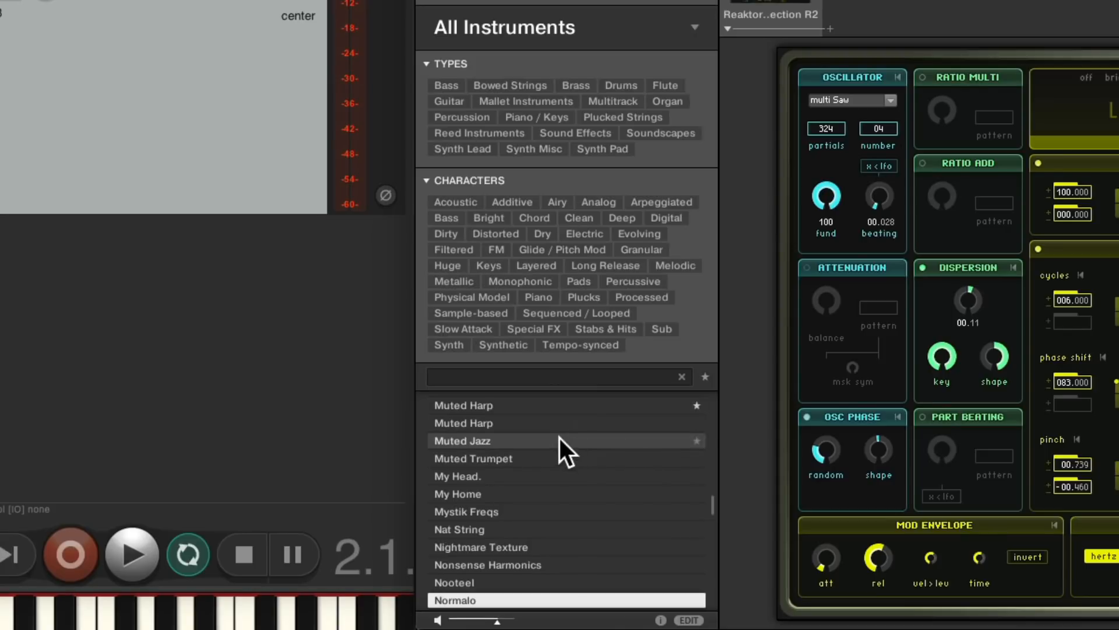
{"action": "left_click", "coordinate": [697, 441]}
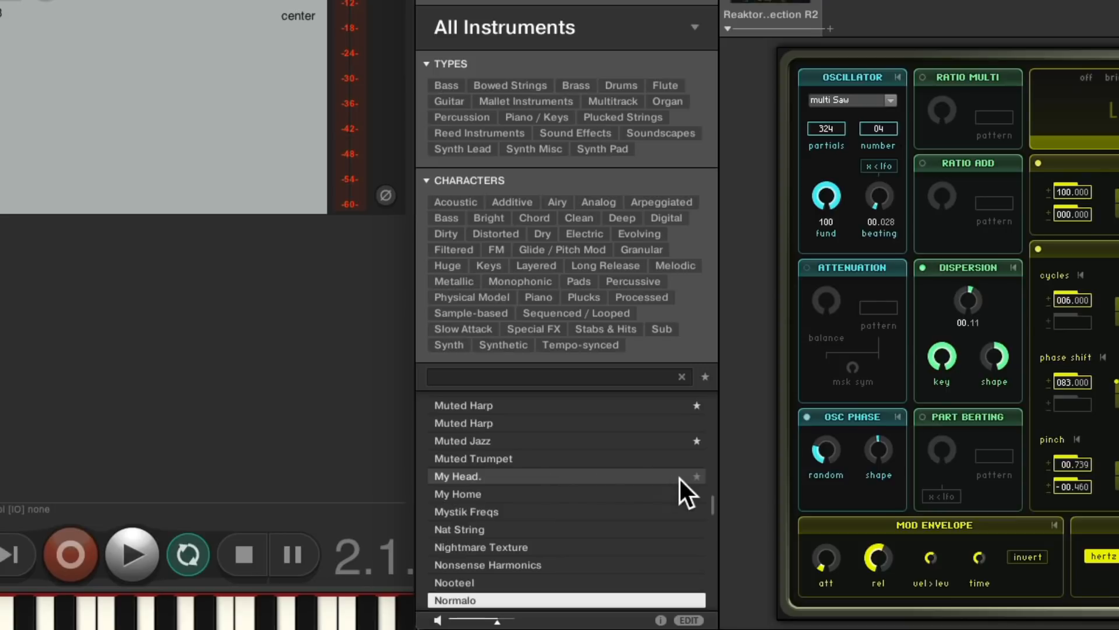
{"action": "left_click", "coordinate": [698, 478]}
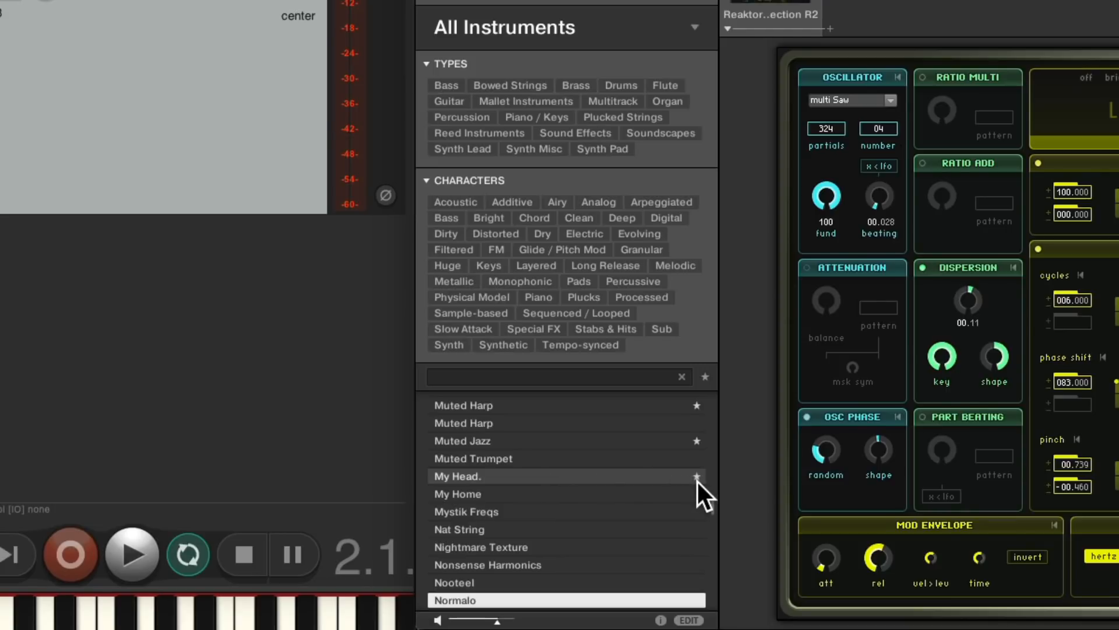
{"action": "left_click", "coordinate": [707, 379]}
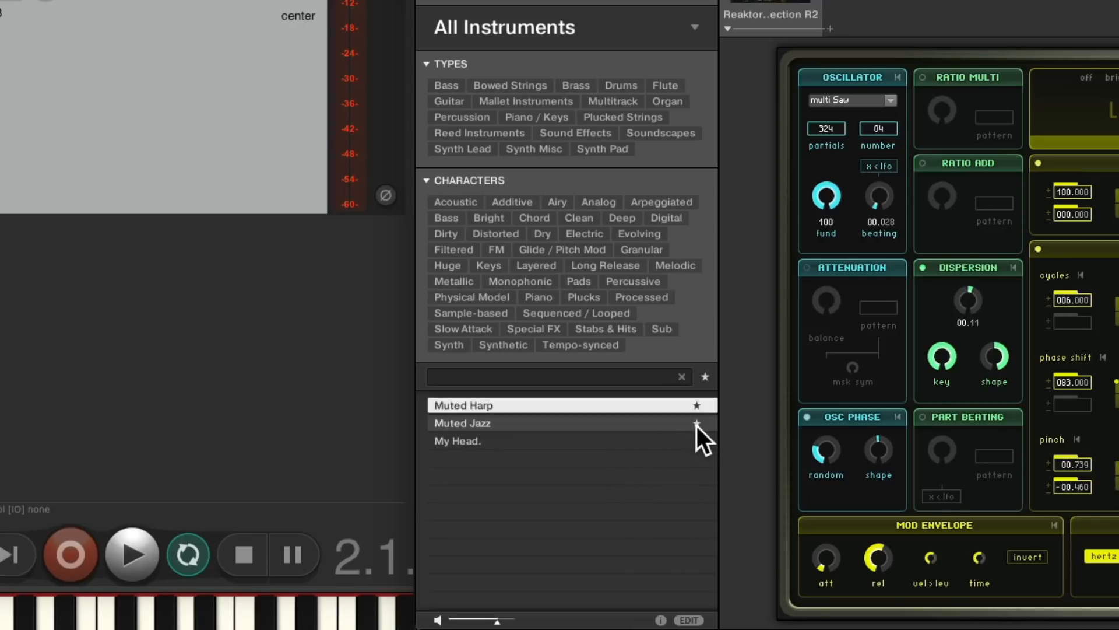
{"action": "left_click", "coordinate": [704, 377]}
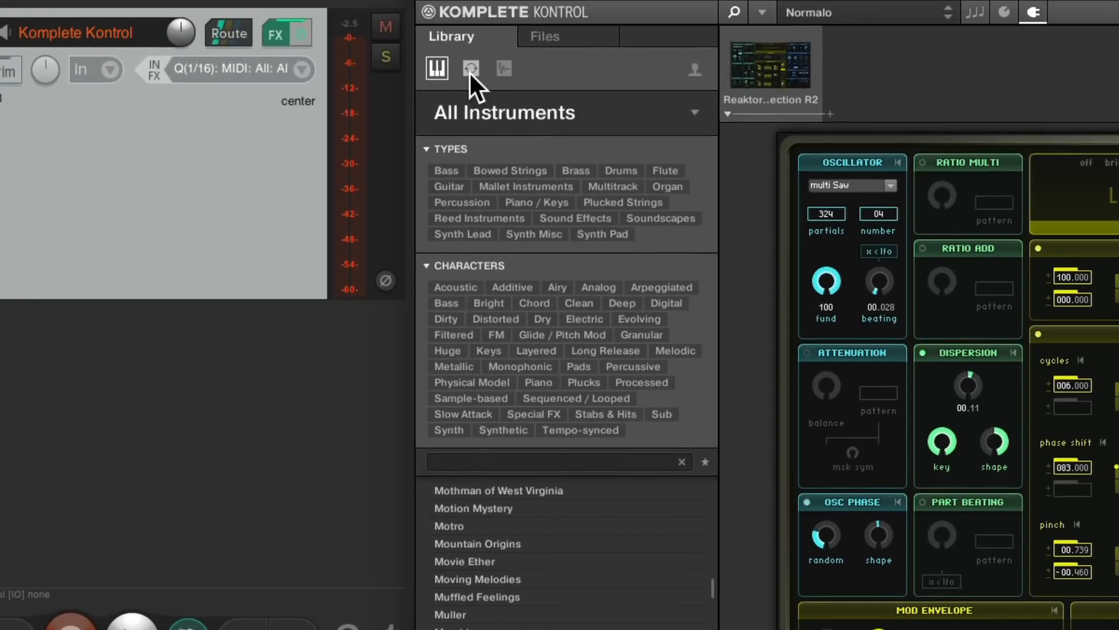
- Filter the library's loops by type Chord, and preview the chord loops from Chord[120] G Tokyo through Chord[133] G# History 2
{"action": "left_click", "coordinate": [471, 69]}
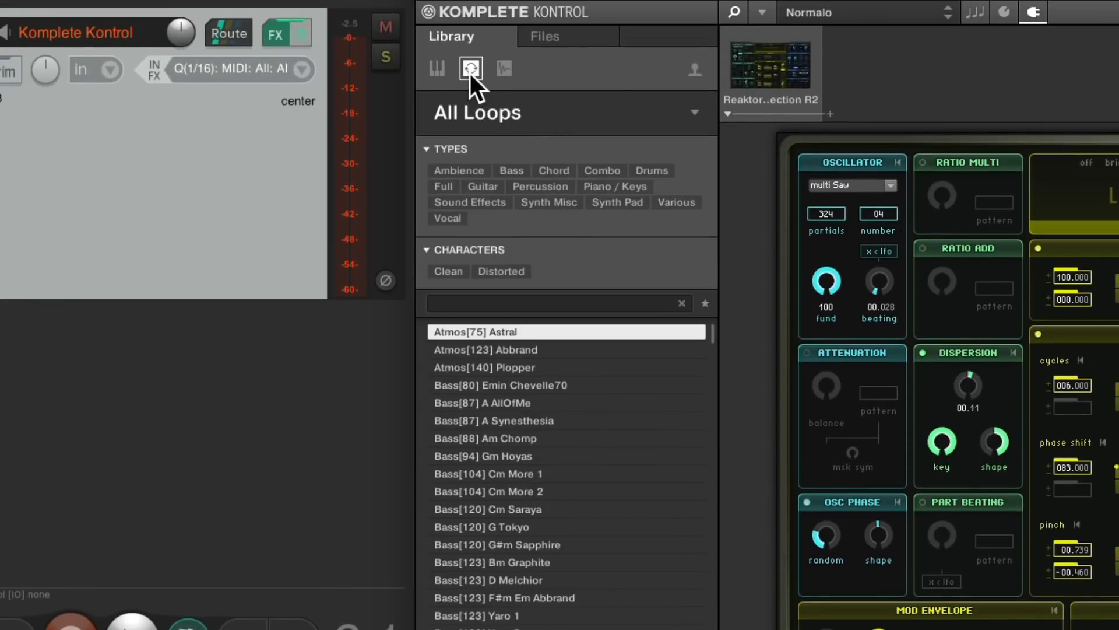
{"action": "left_click", "coordinate": [556, 170]}
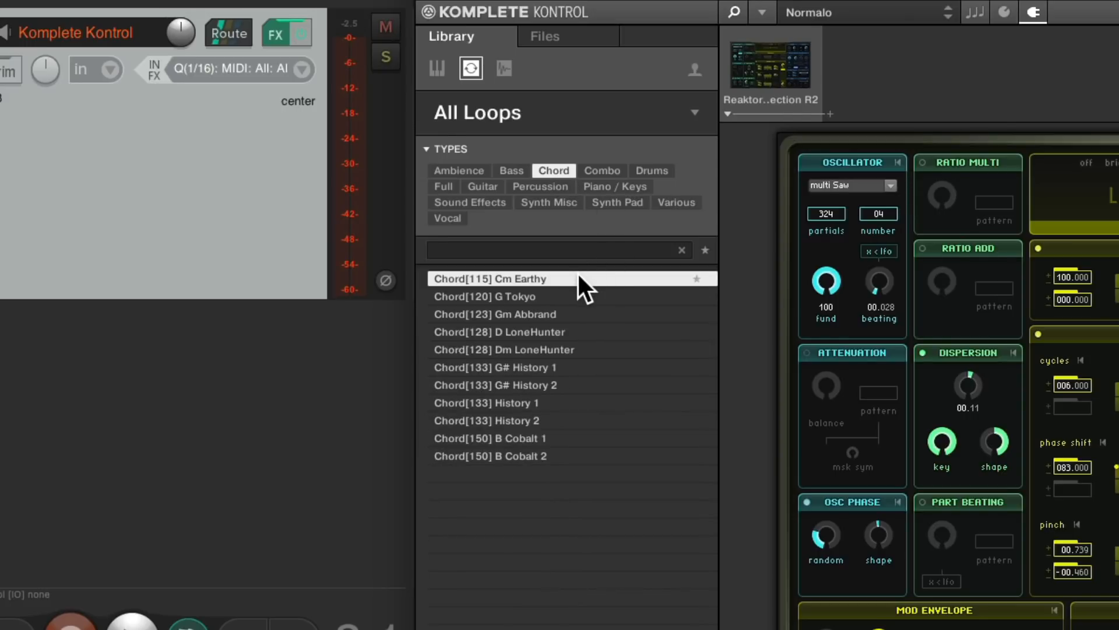
{"action": "left_click", "coordinate": [579, 293]}
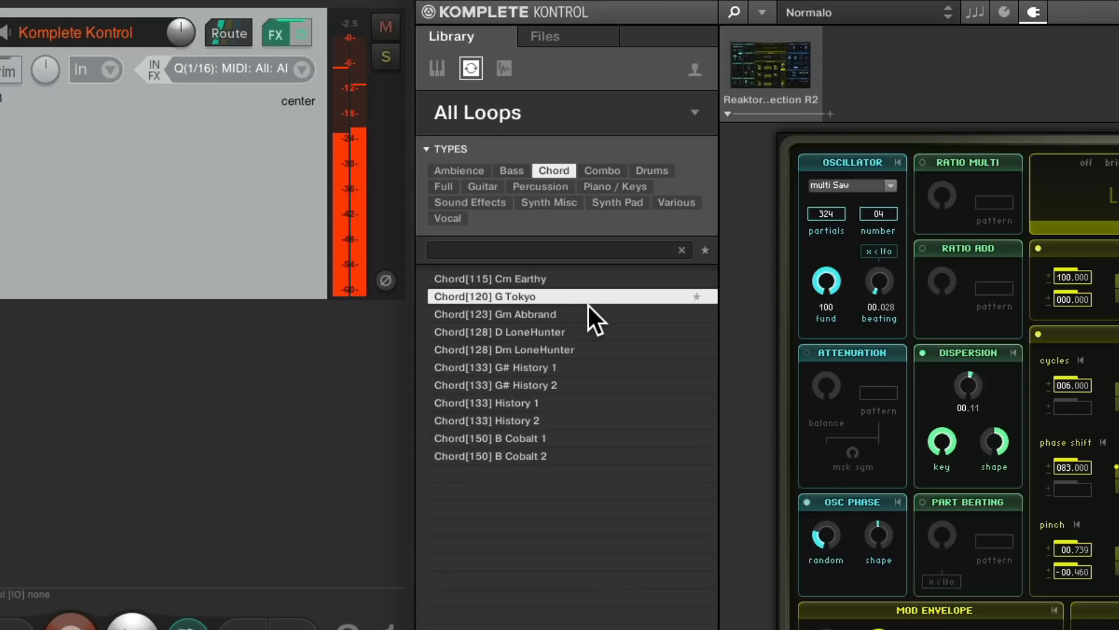
{"action": "left_click", "coordinate": [589, 312]}
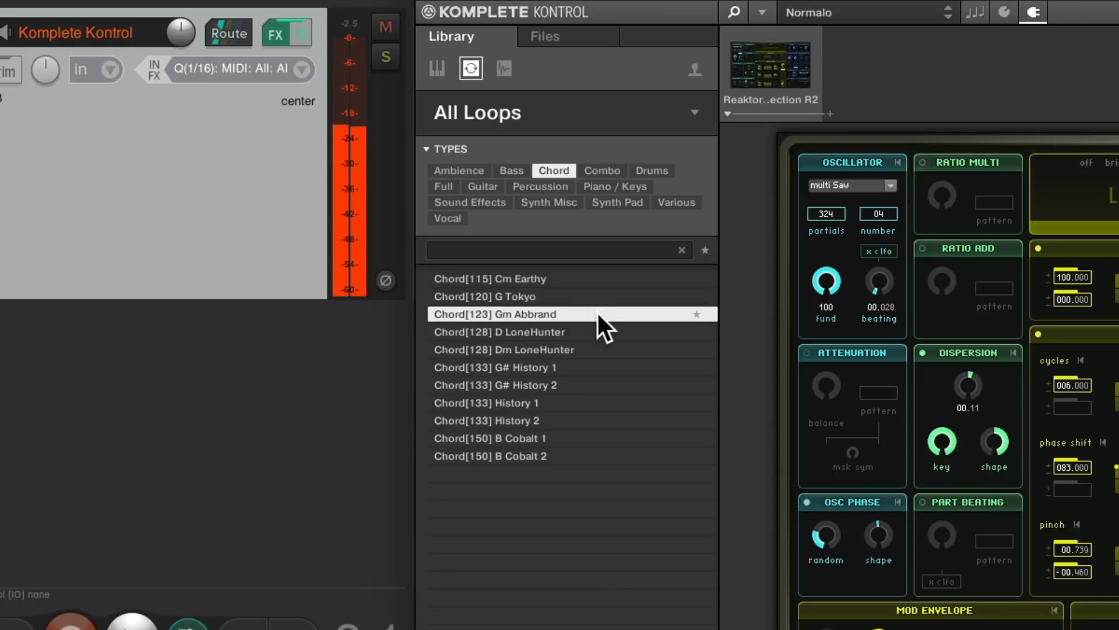
{"action": "left_click", "coordinate": [597, 330]}
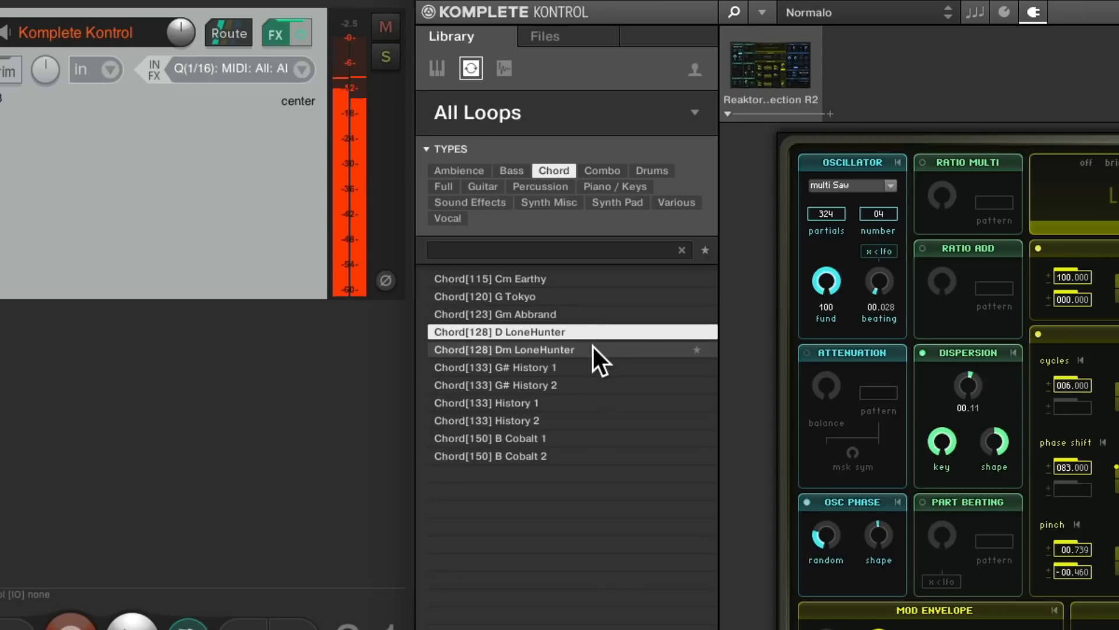
{"action": "left_click", "coordinate": [592, 346]}
{"action": "left_click", "coordinate": [579, 363]}
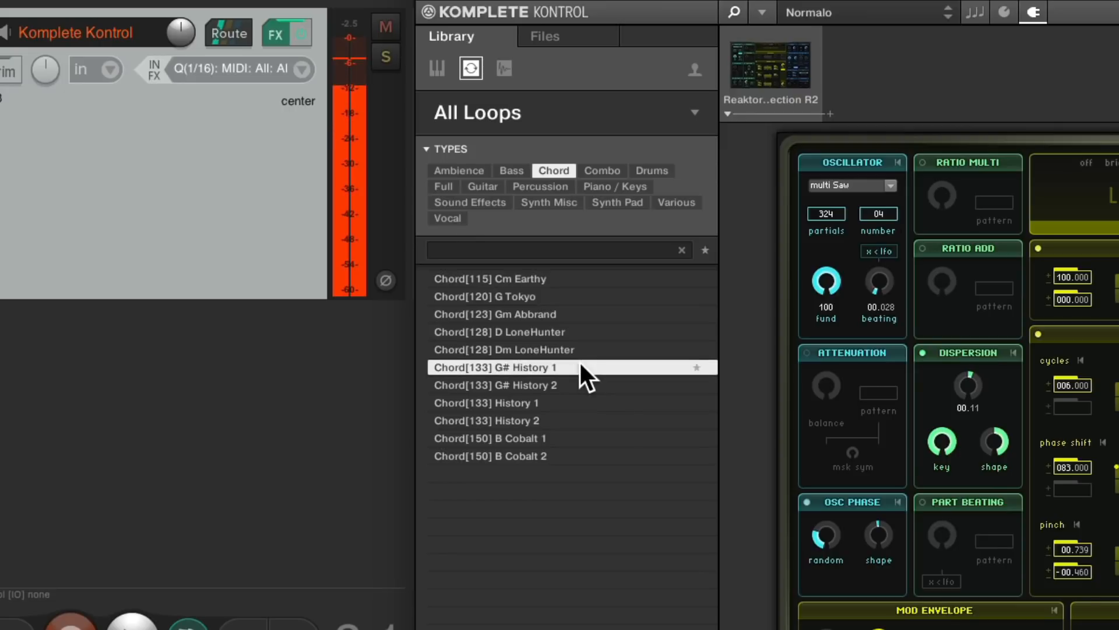
{"action": "left_click", "coordinate": [583, 380]}
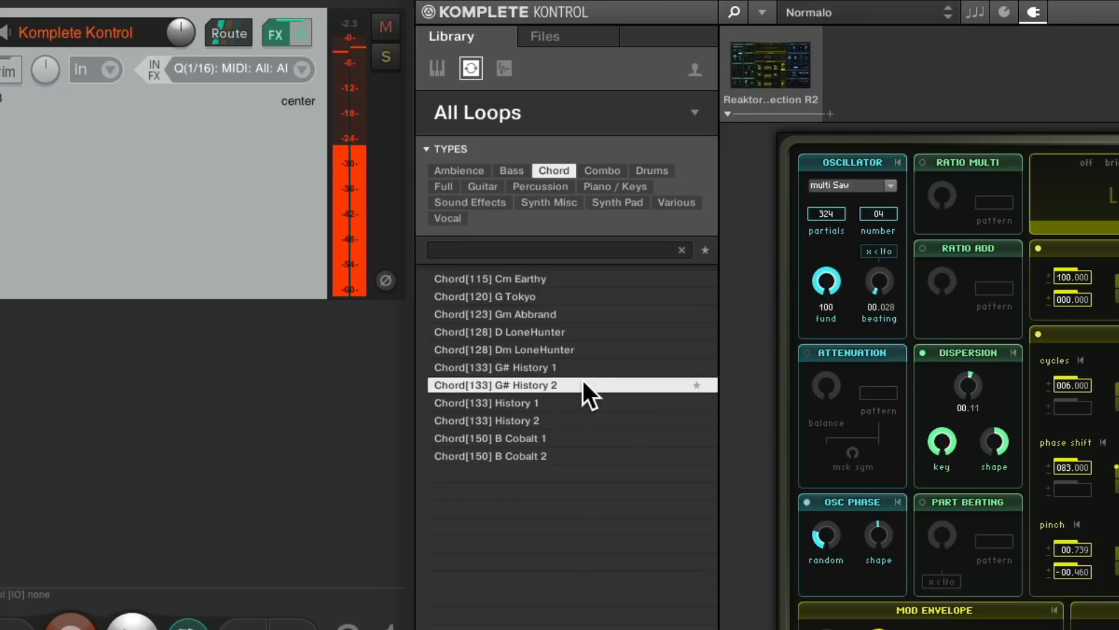
- Preview the Chord[120] G Tokyo loop again and load it into Komplete Kontrol
{"action": "left_click", "coordinate": [577, 298]}
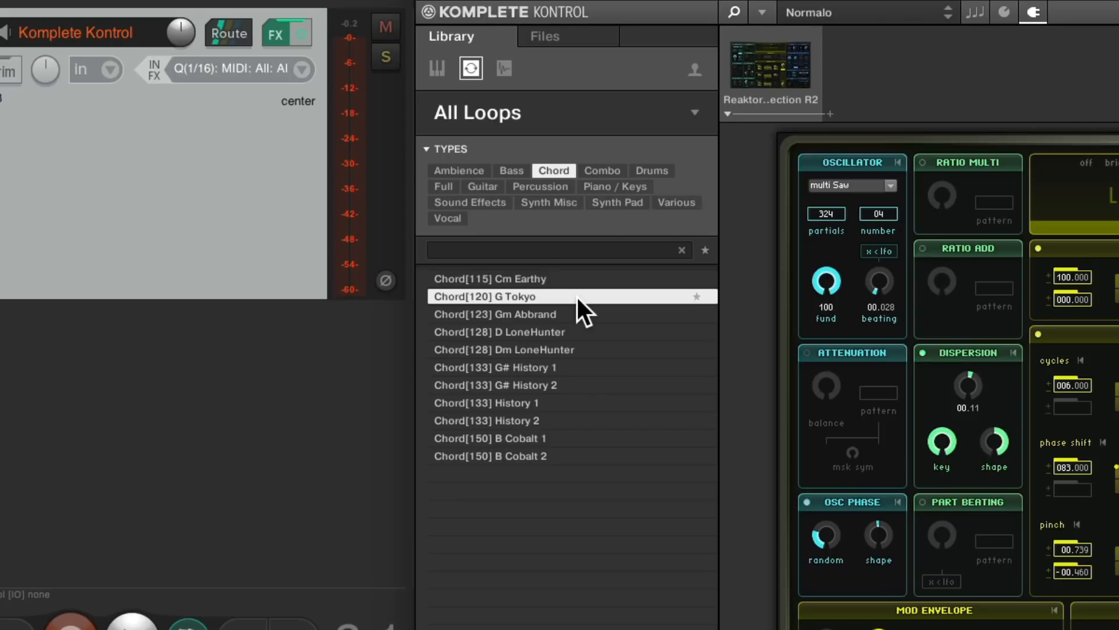
{"action": "double_click", "coordinate": [577, 298]}
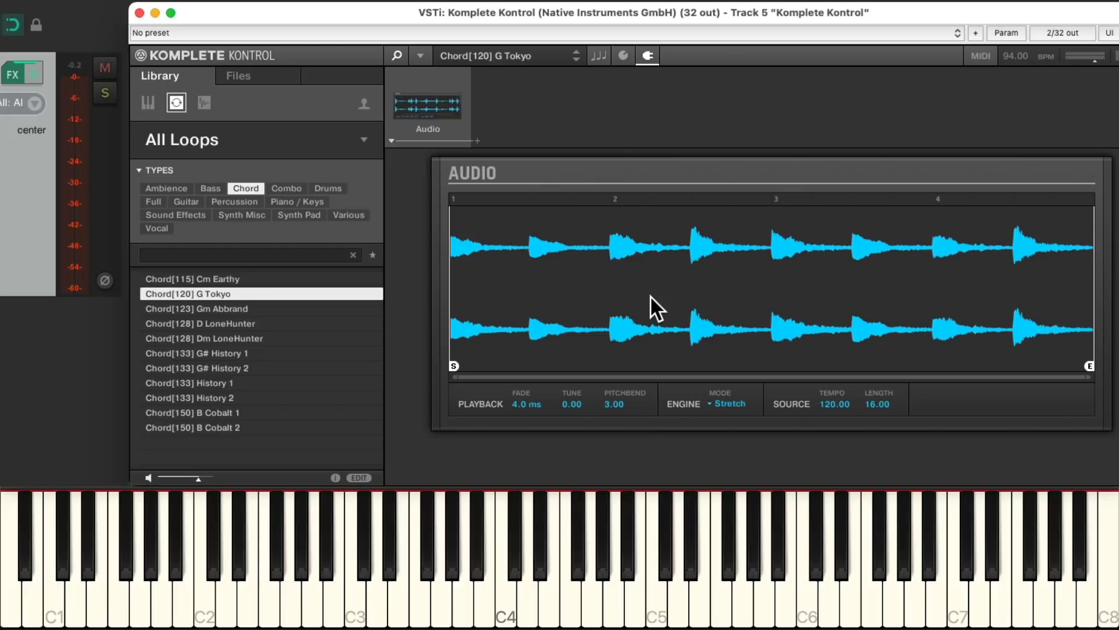
- Import the Chord[120] G Tokyo loop onto the Komplete Kontrol track at measure 2, adjusting the media based on its suggested tempo
{"action": "left_click_drag", "start_coordinate": [504, 13], "coordinate": [585, 257]}
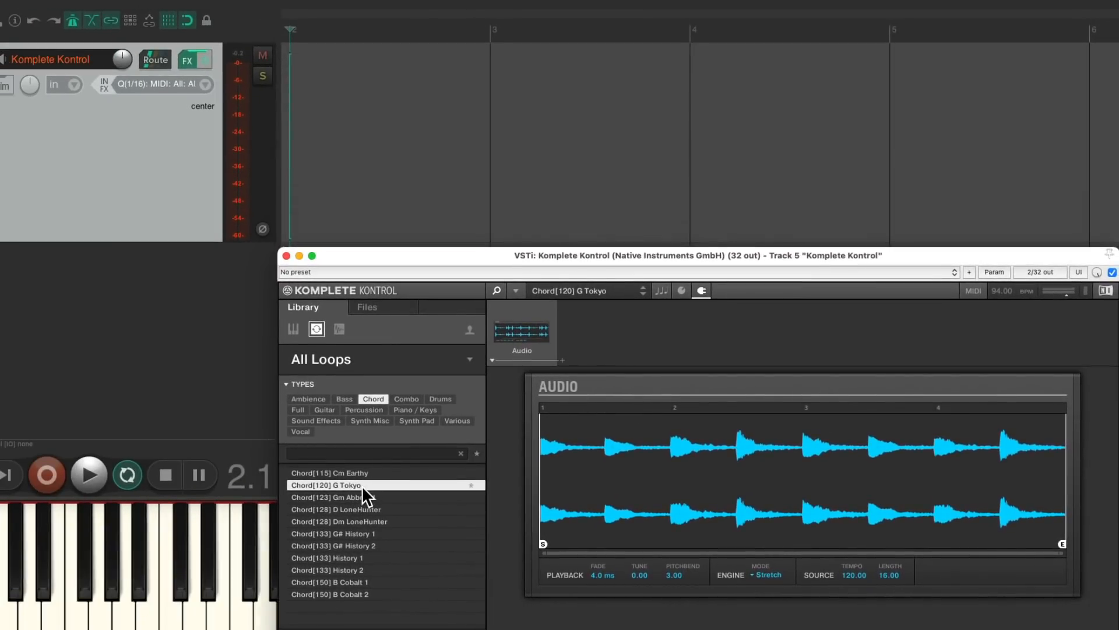
{"action": "left_click_drag", "start_coordinate": [400, 426], "coordinate": [292, 145]}
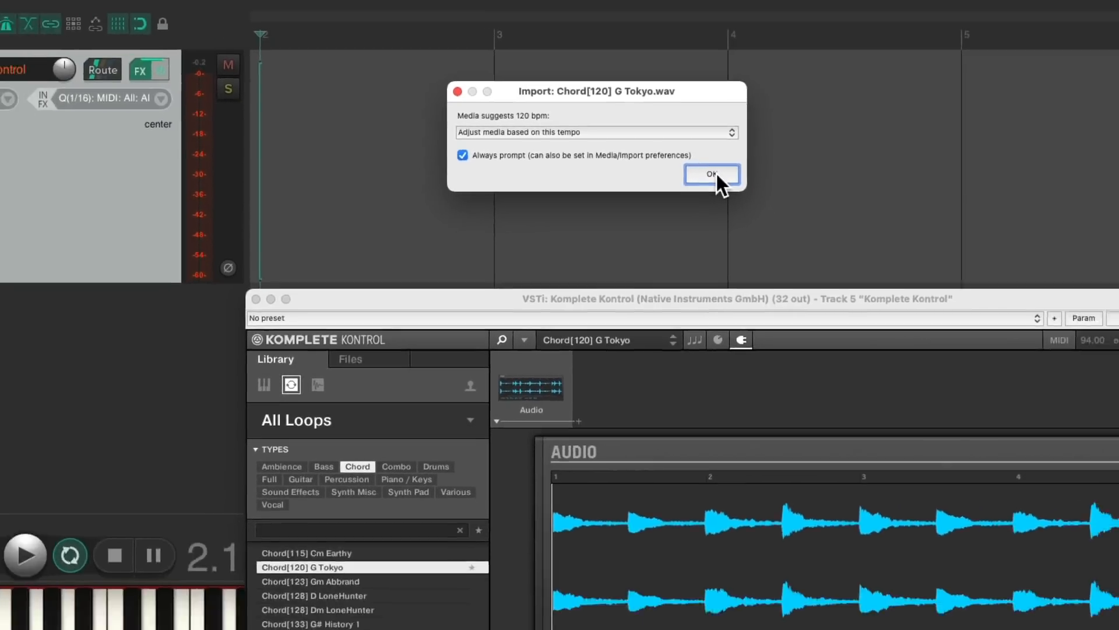
{"action": "left_click", "coordinate": [723, 209]}
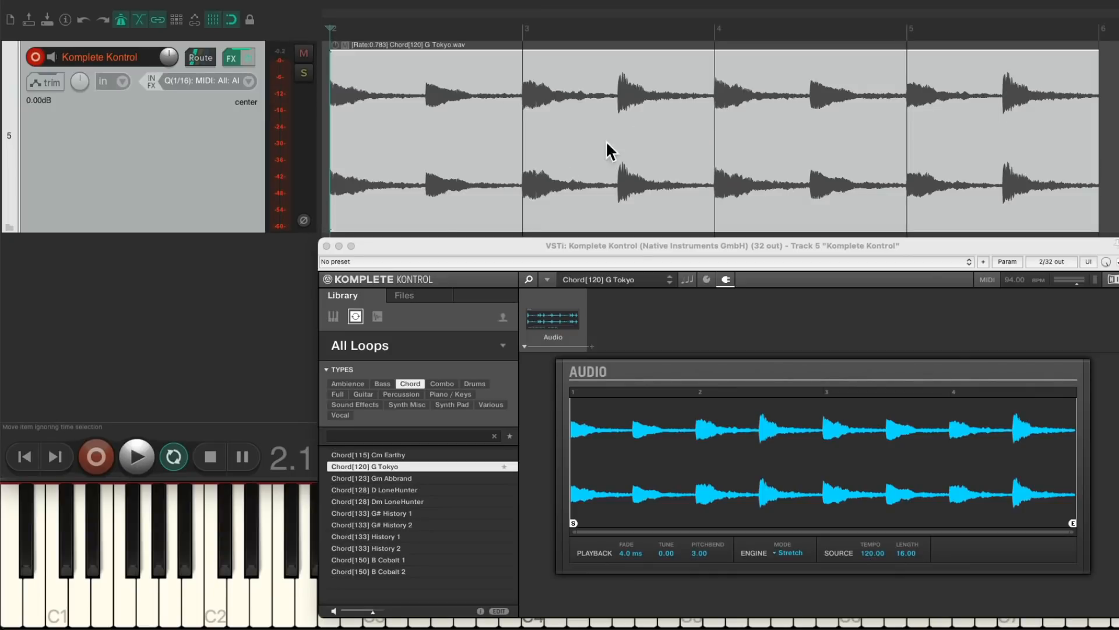
- Close the Komplete Kontrol window and play back the imported chord loop on the track
{"action": "left_click", "coordinate": [326, 245]}
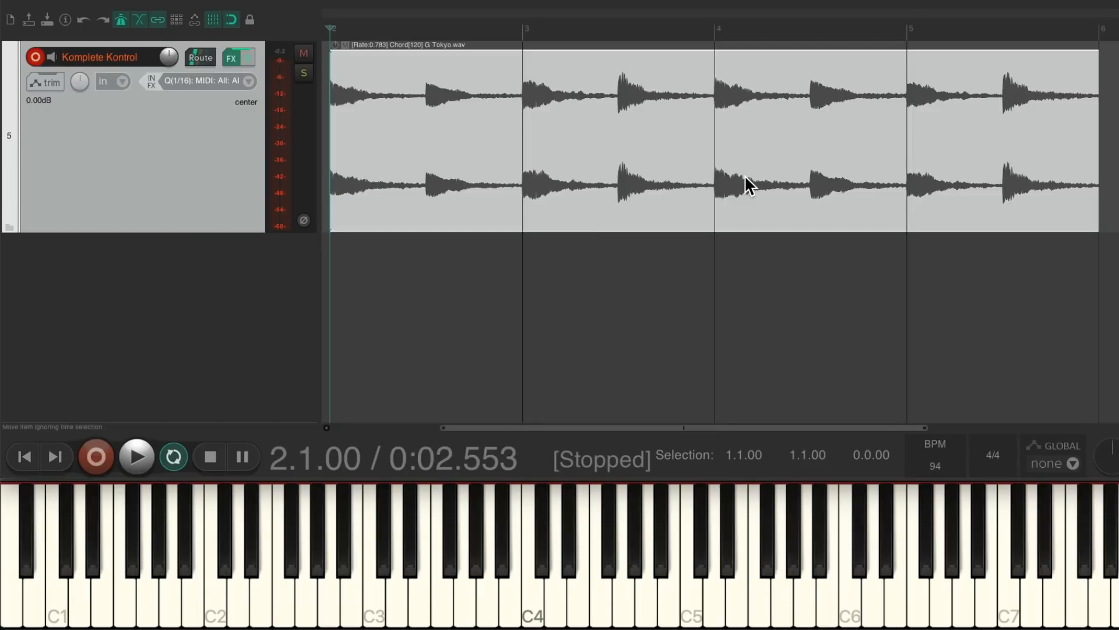
{"action": "key", "text": "space"}
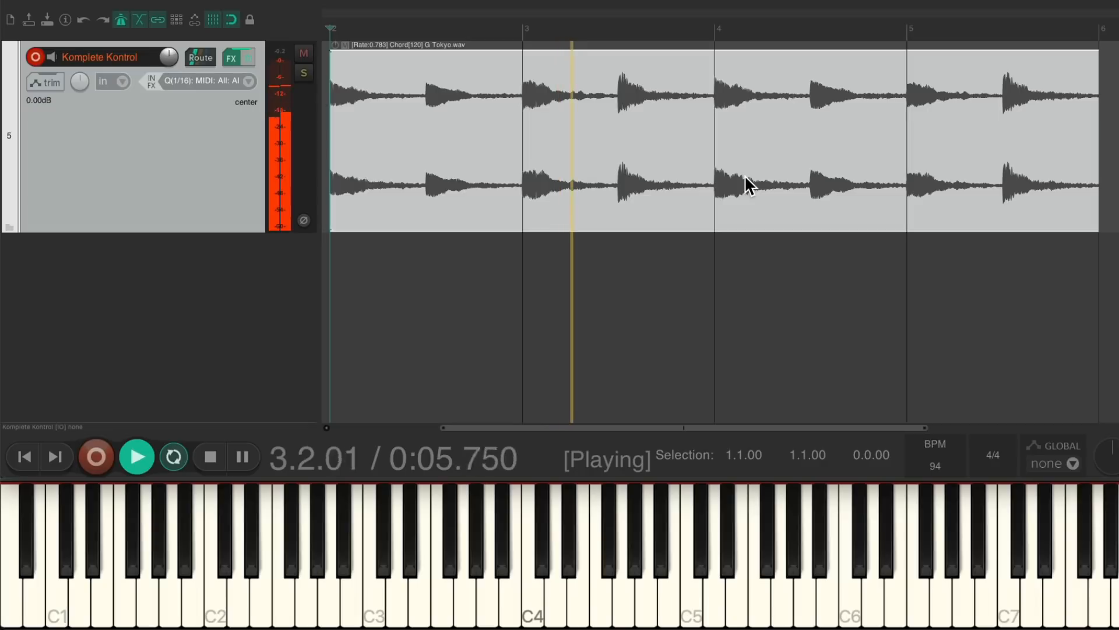
{"action": "key", "text": "space"}
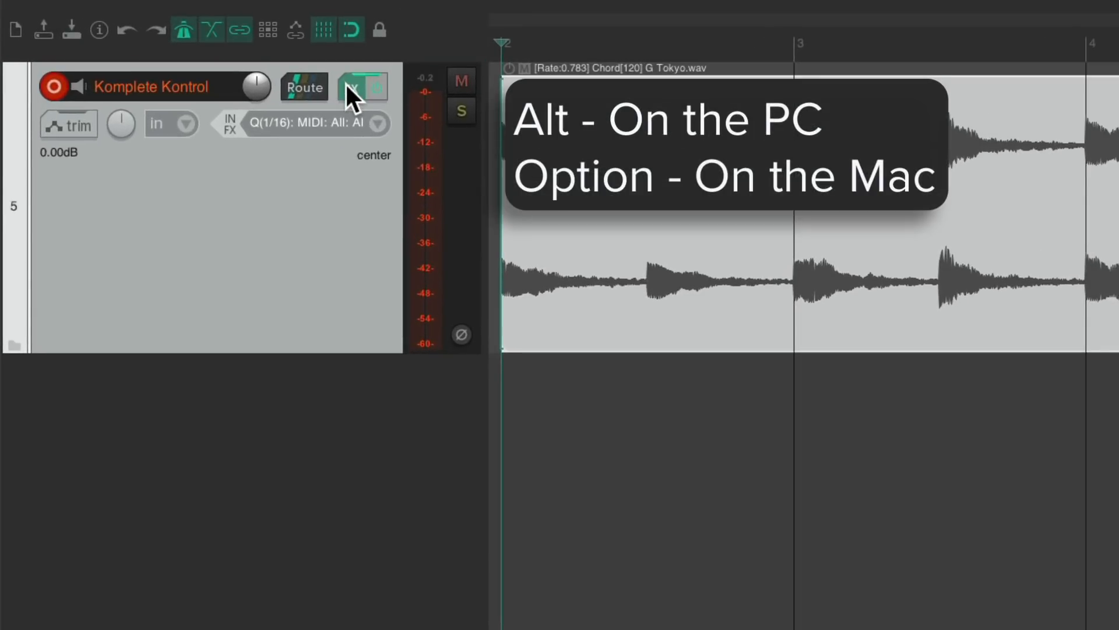
- Remove the Komplete Kontrol plug-in from the loop's track and rename the track Chord
{"action": "left_click", "coordinate": [347, 83], "text": "alt"}
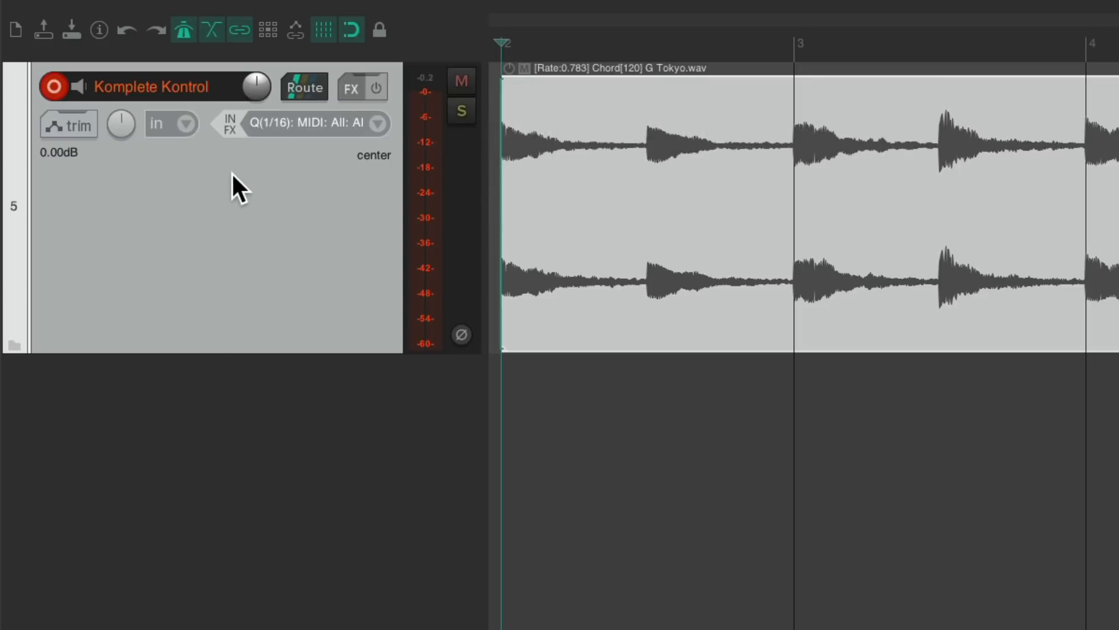
{"action": "double_click", "coordinate": [190, 89]}
{"action": "type", "text": "Chord"}
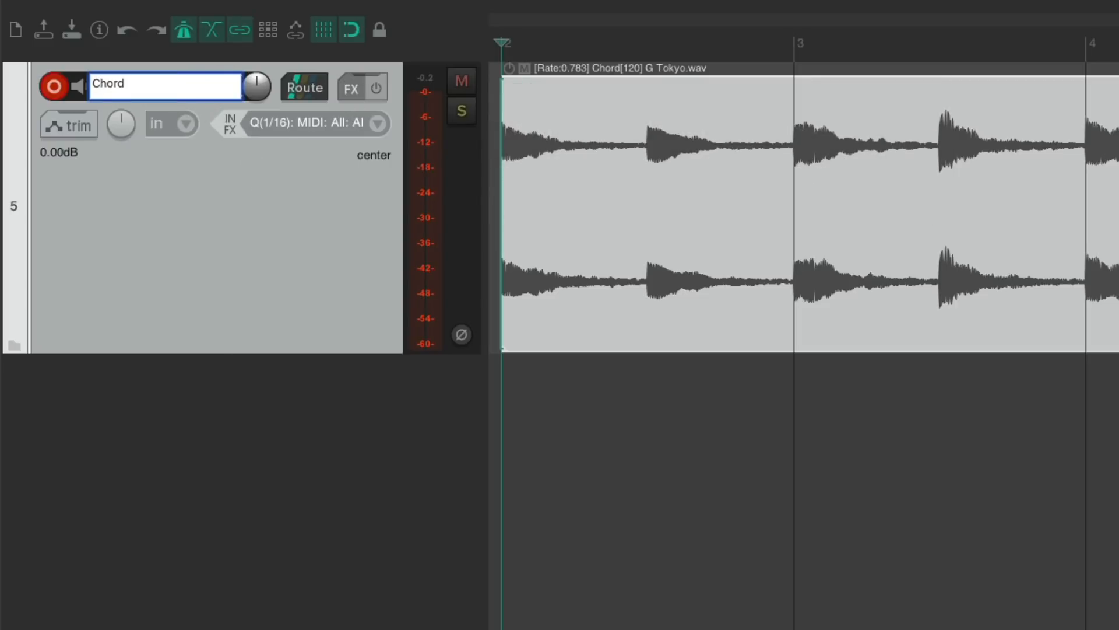
{"action": "key", "text": "Return"}
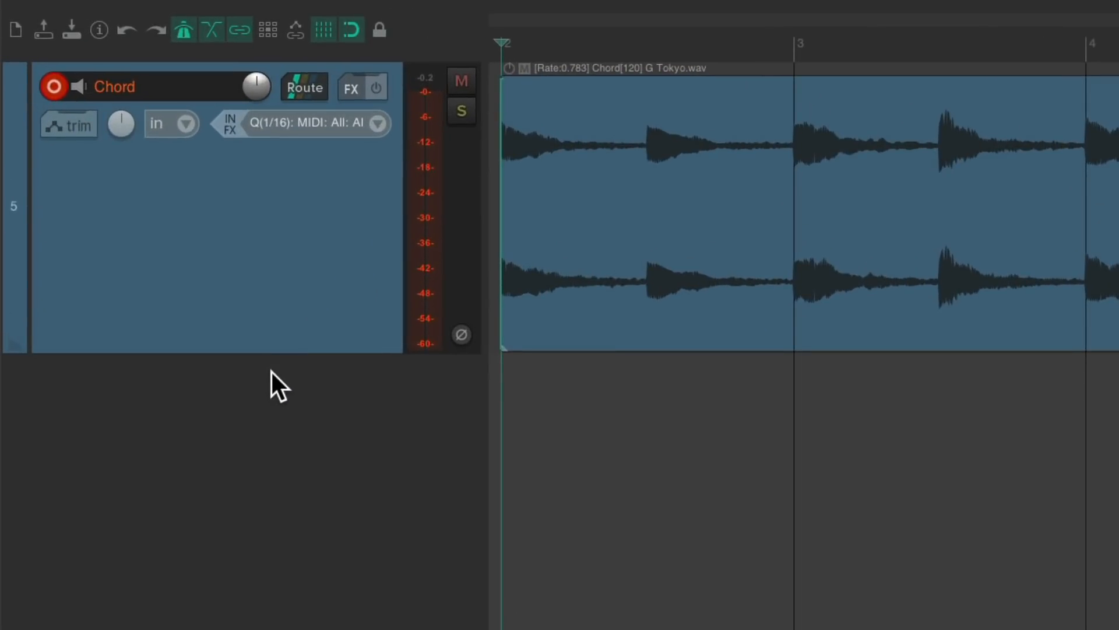
- Insert a new track below the Chord track from the Komplete Kontrol template
{"action": "right_click", "coordinate": [272, 372]}
{"action": "mouse_move", "coordinate": [275, 445]}
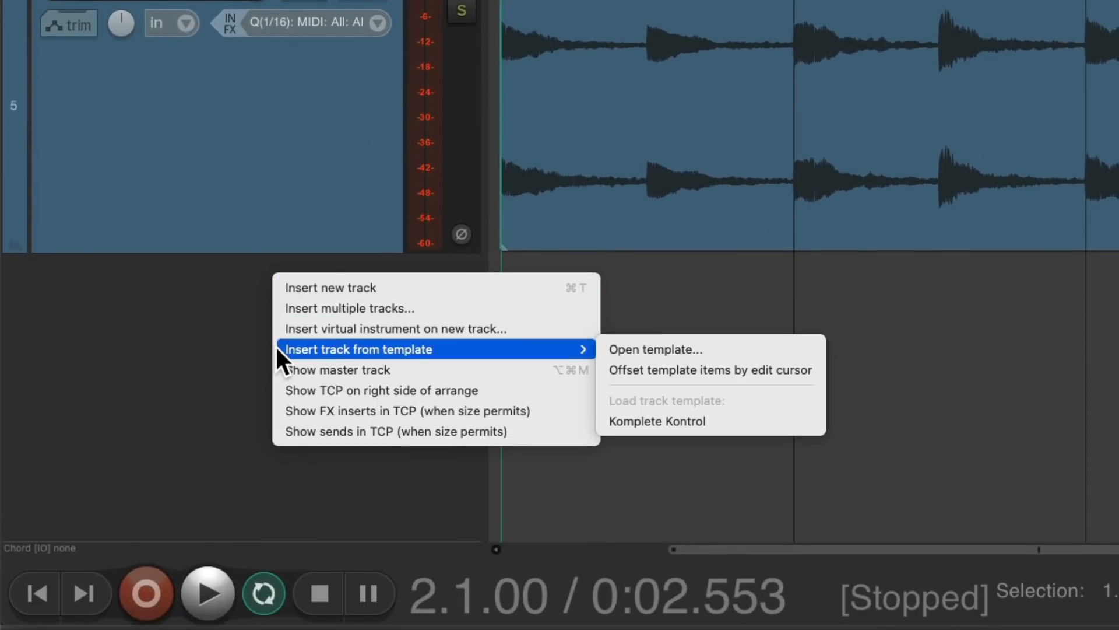
{"action": "left_click", "coordinate": [763, 415]}
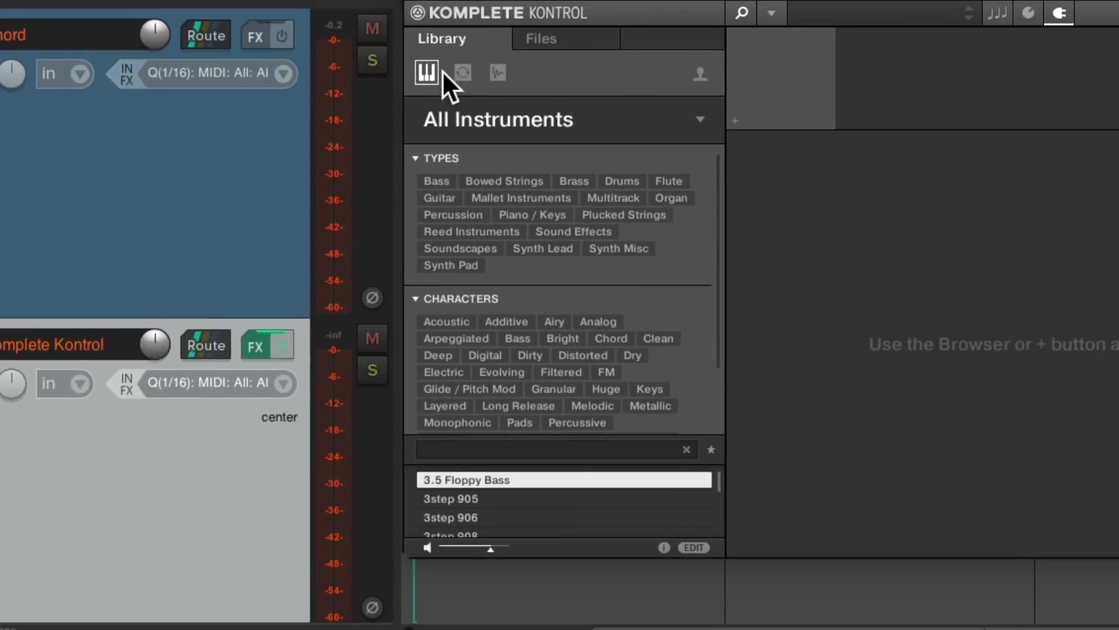
- Filter the instruments by type Soundscapes and character Long Release, preview sounds from Drive Wheel 1 onward, and load Lonely Molecules
{"action": "left_click", "coordinate": [492, 247]}
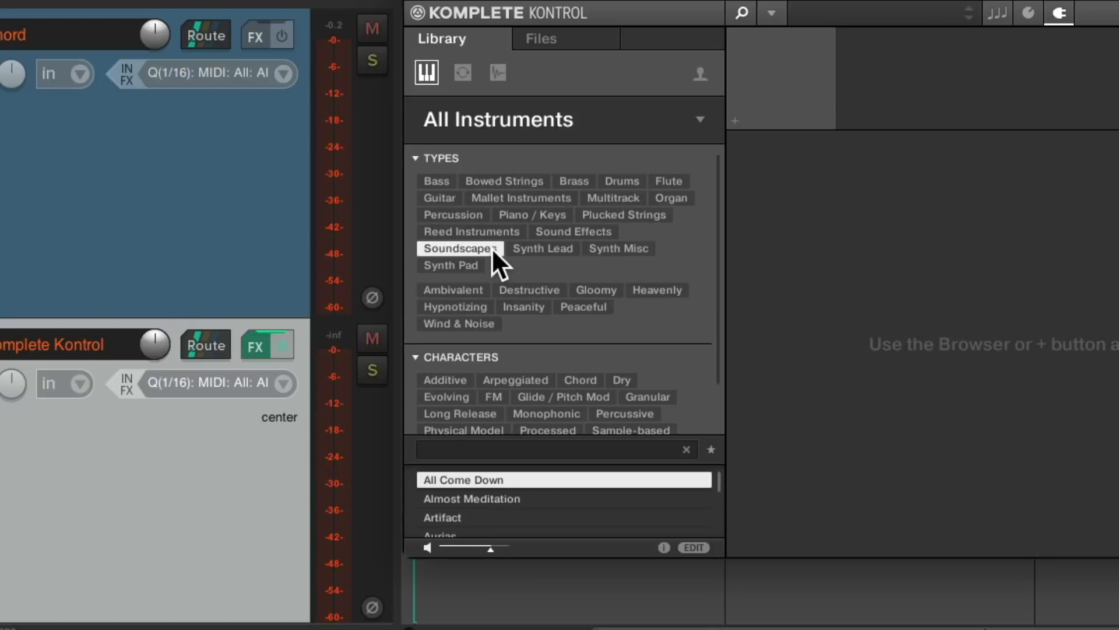
{"action": "left_click", "coordinate": [492, 414]}
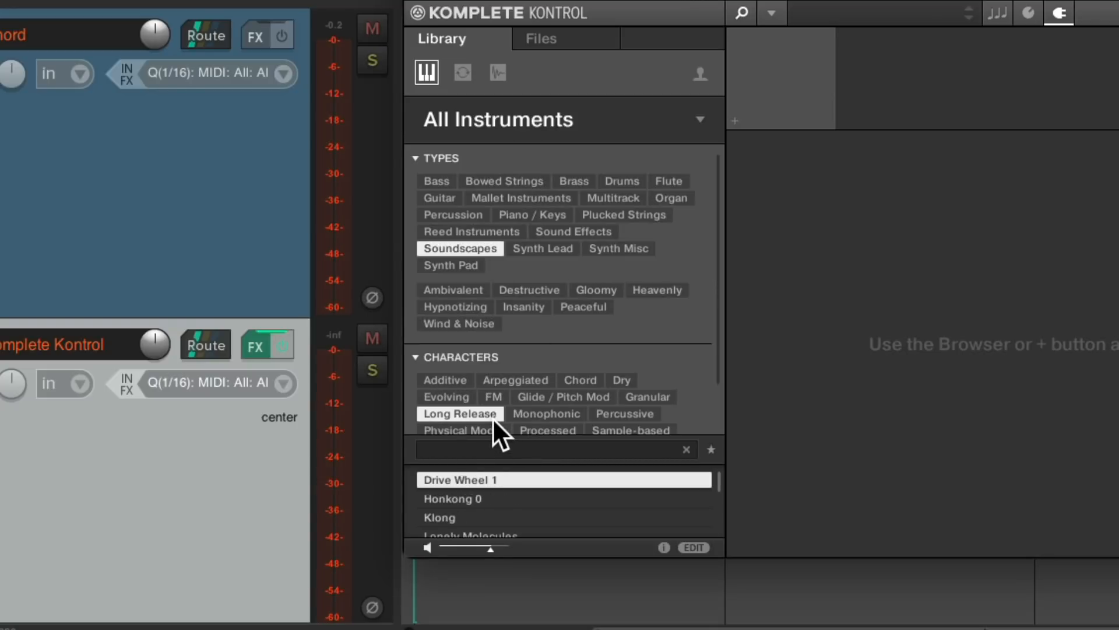
{"action": "left_click", "coordinate": [543, 478]}
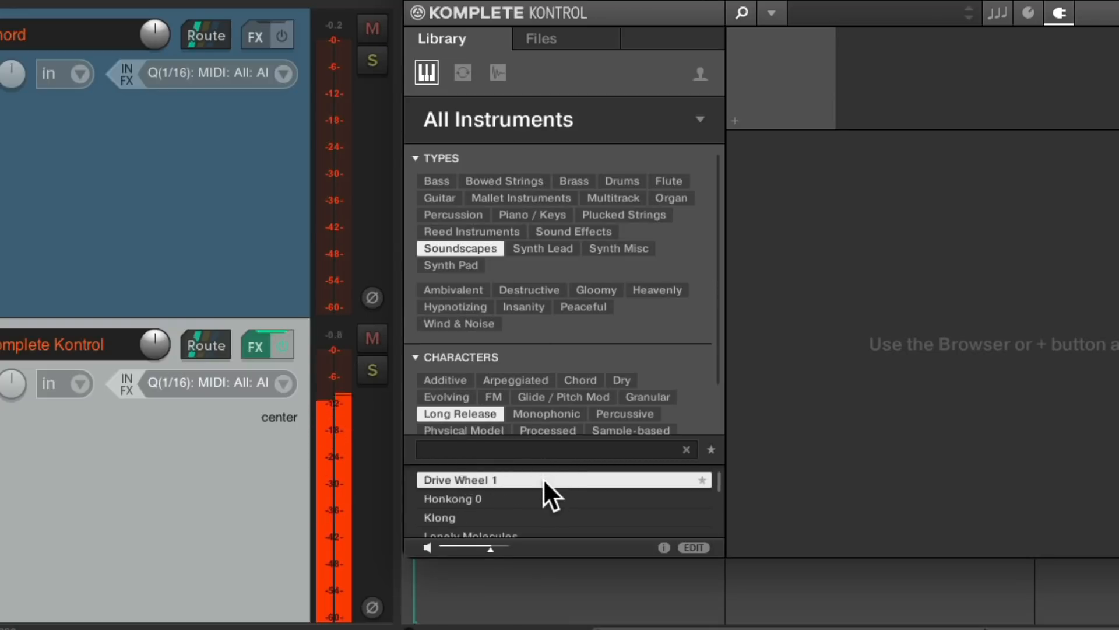
{"action": "key", "text": "Down"}
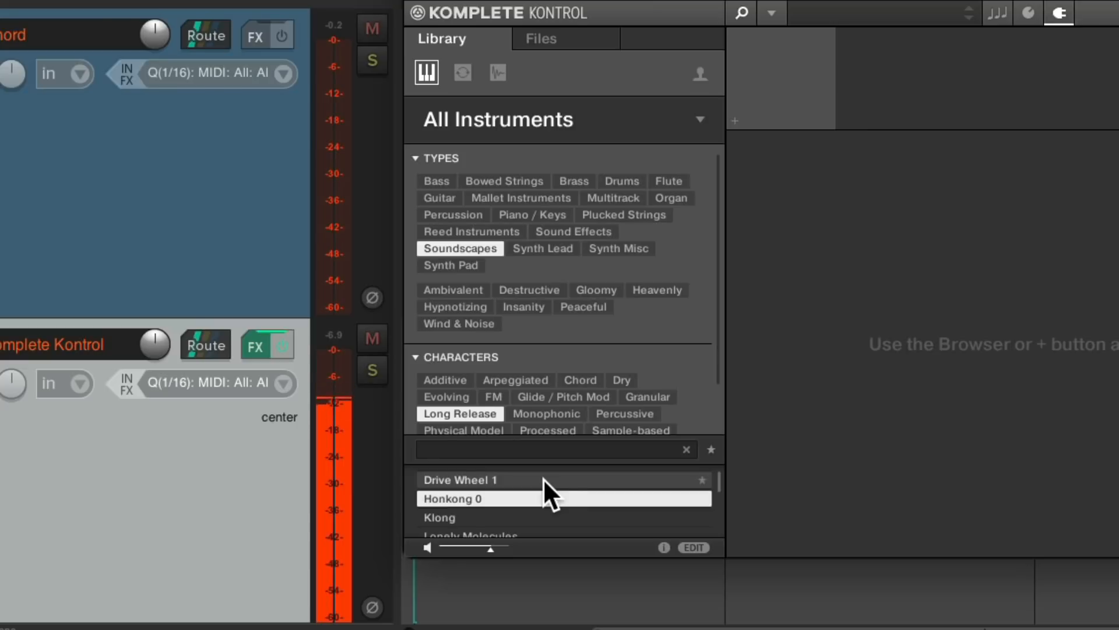
{"action": "key", "text": "Down"}
{"action": "key", "text": "Down"}
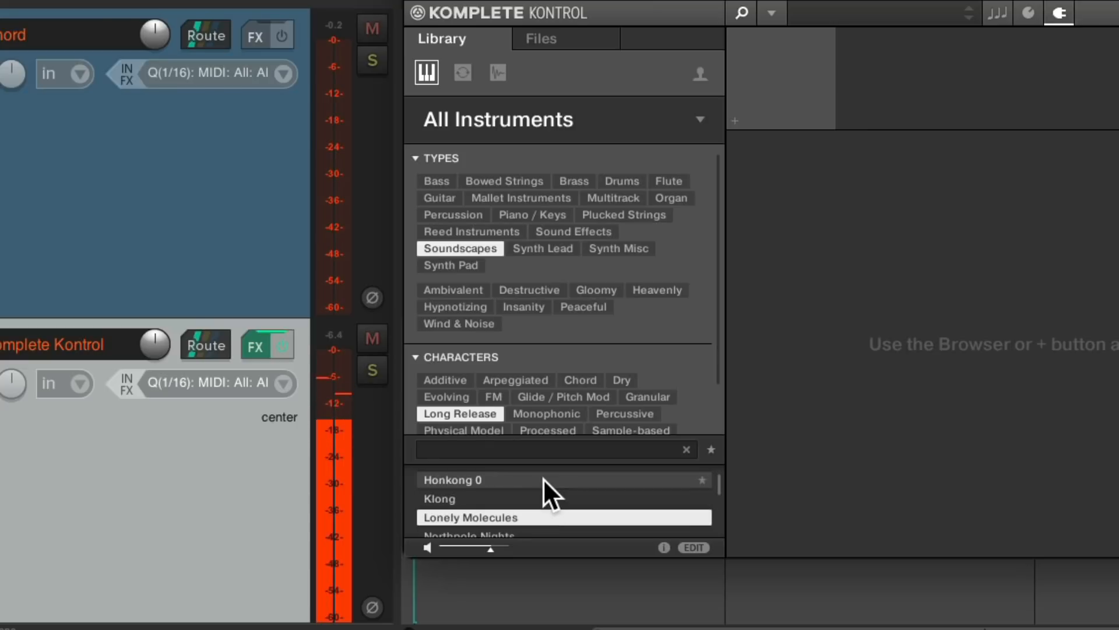
{"action": "double_click", "coordinate": [537, 513]}
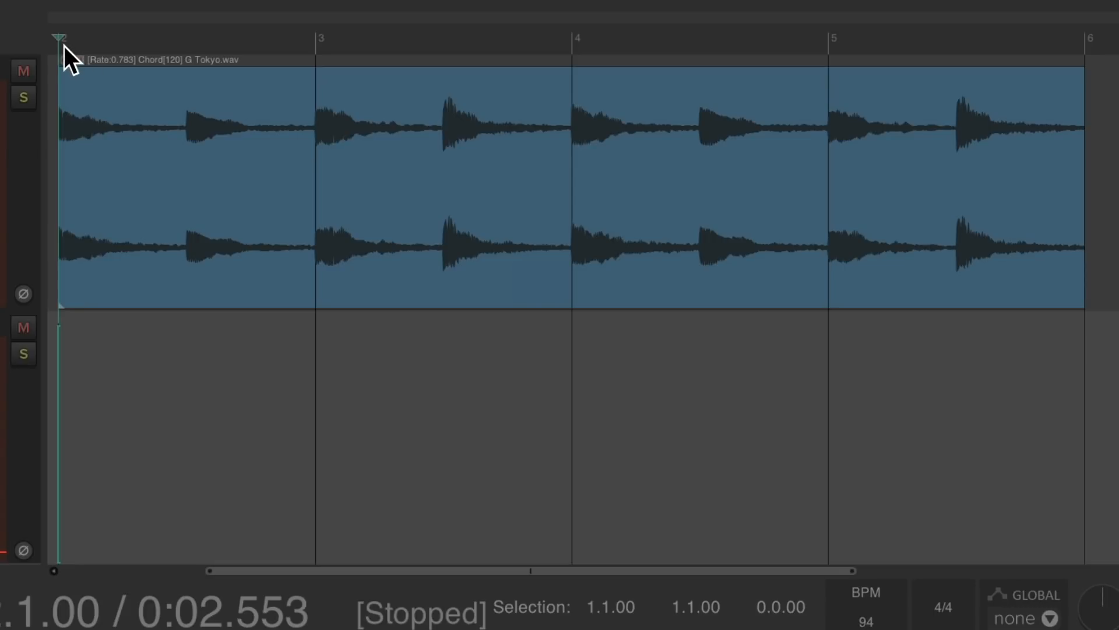
- Set the loop range from measure 2 to measure 6 and rename the new Komplete Kontrol track Pad
{"action": "left_click_drag", "start_coordinate": [65, 45], "coordinate": [1079, 32]}
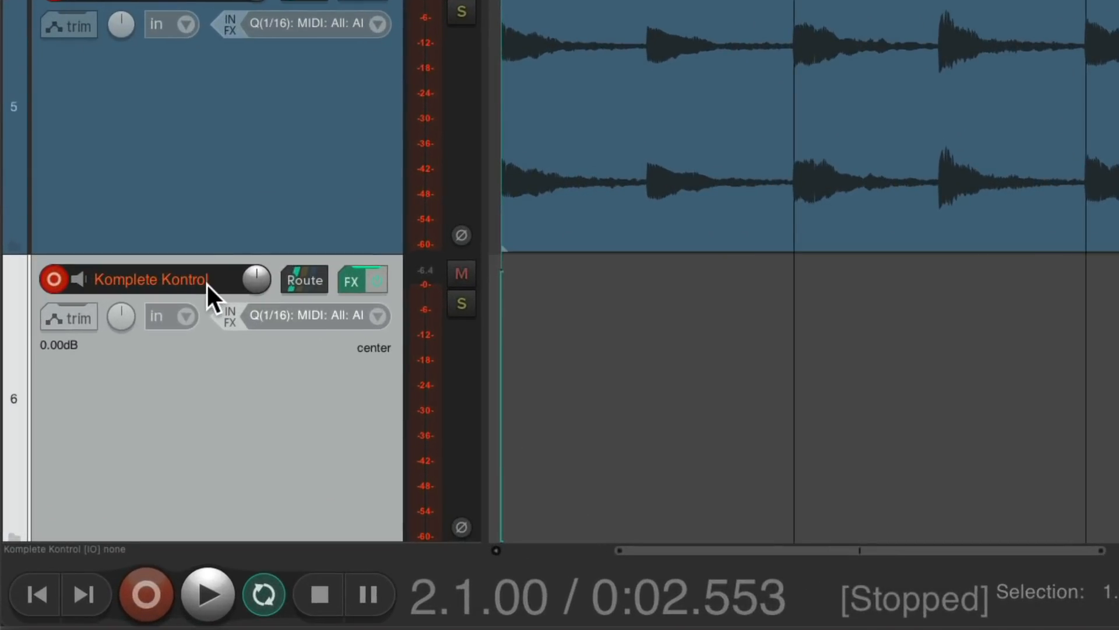
{"action": "double_click", "coordinate": [187, 274]}
{"action": "type", "text": "Pad"}
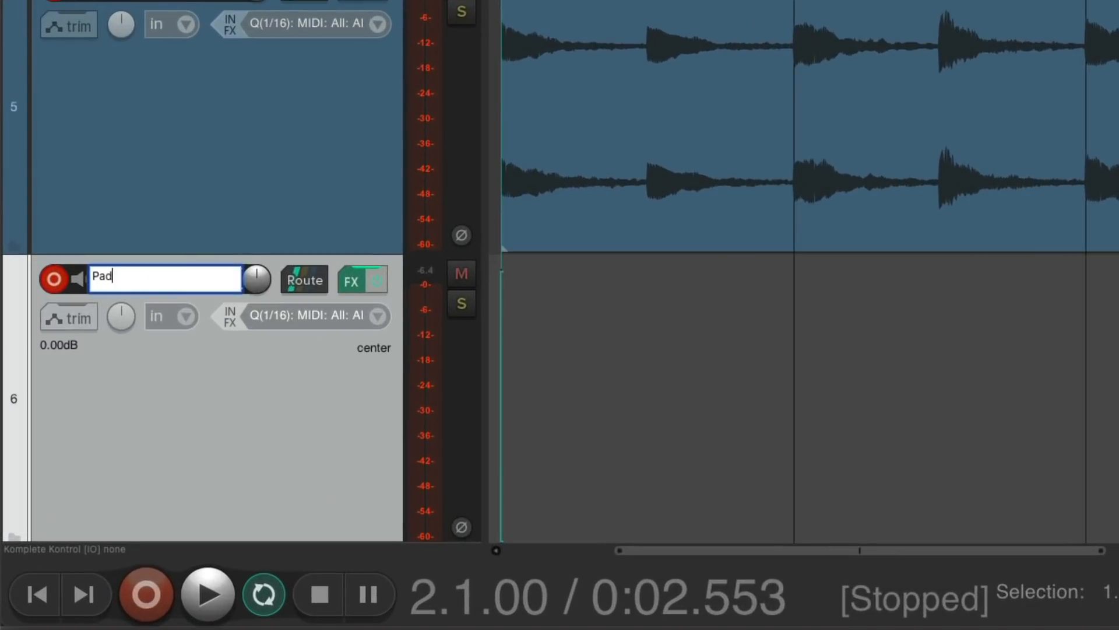
{"action": "key", "text": "Return"}
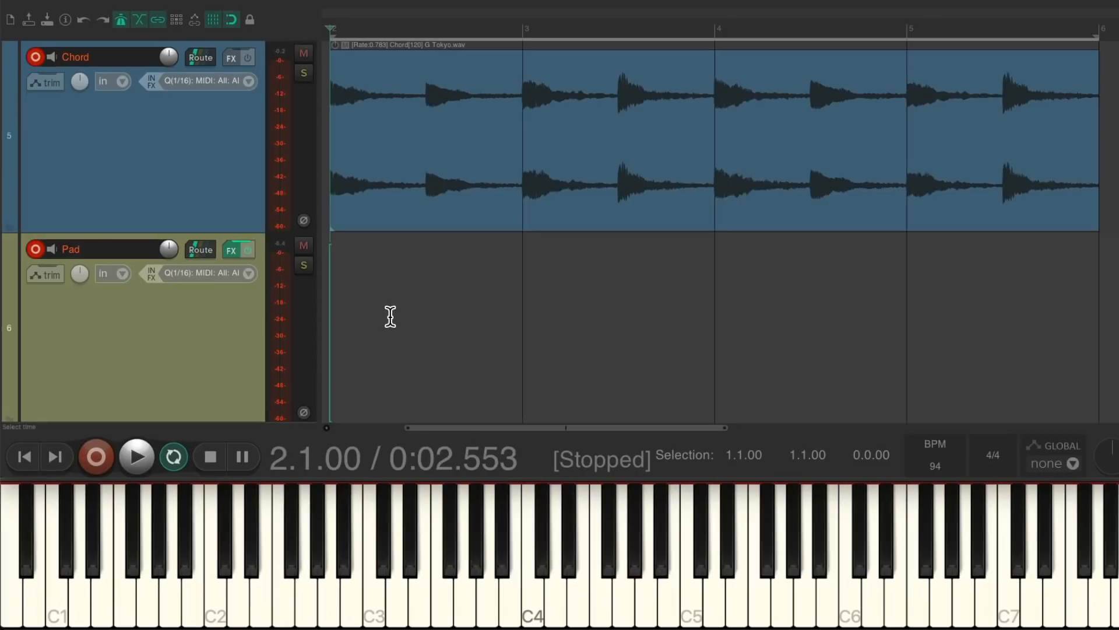
- Record a MIDI chord part on the Pad track across measures 2 to 6, and disarm the Chord and Pad tracks
{"action": "key", "text": "ctrl+r"}
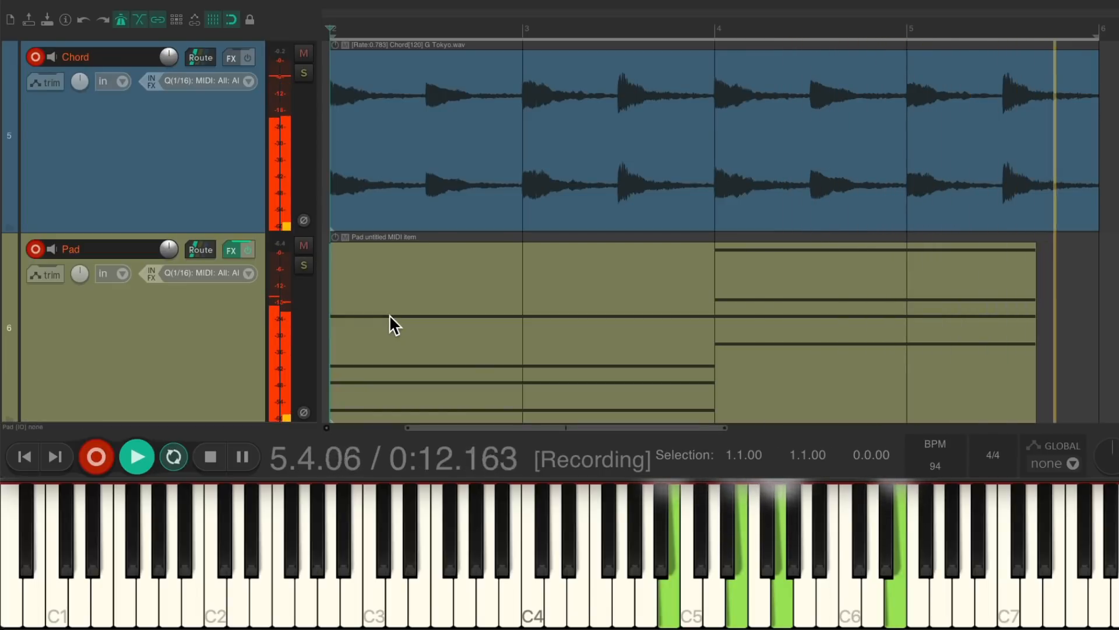
{"action": "key", "text": "ctrl+r"}
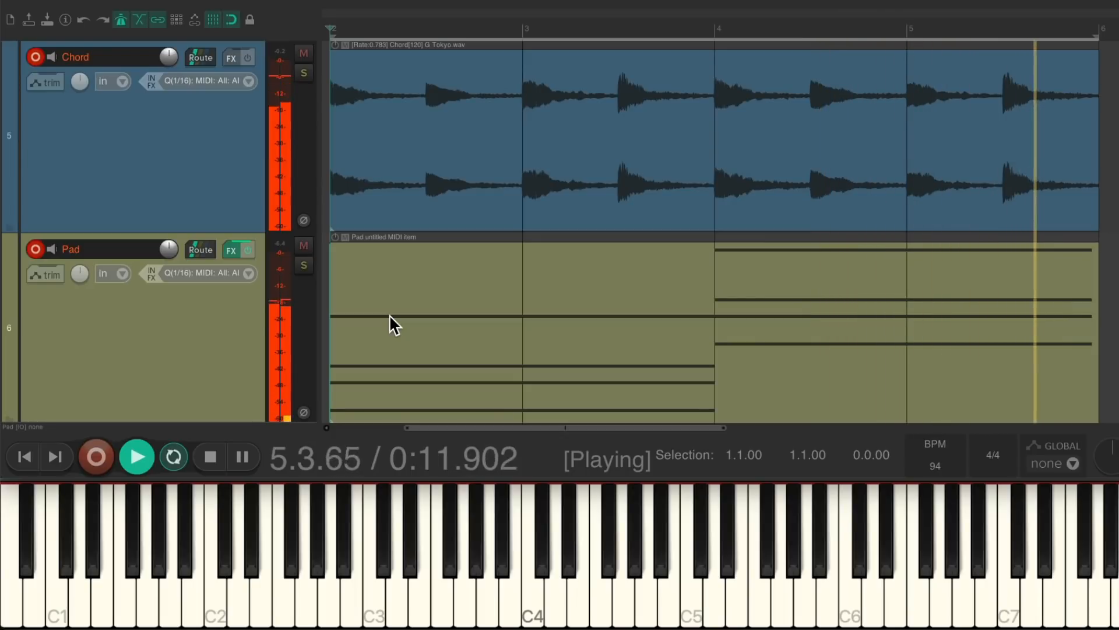
{"action": "key", "text": "space"}
{"action": "left_click", "coordinate": [36, 57]}
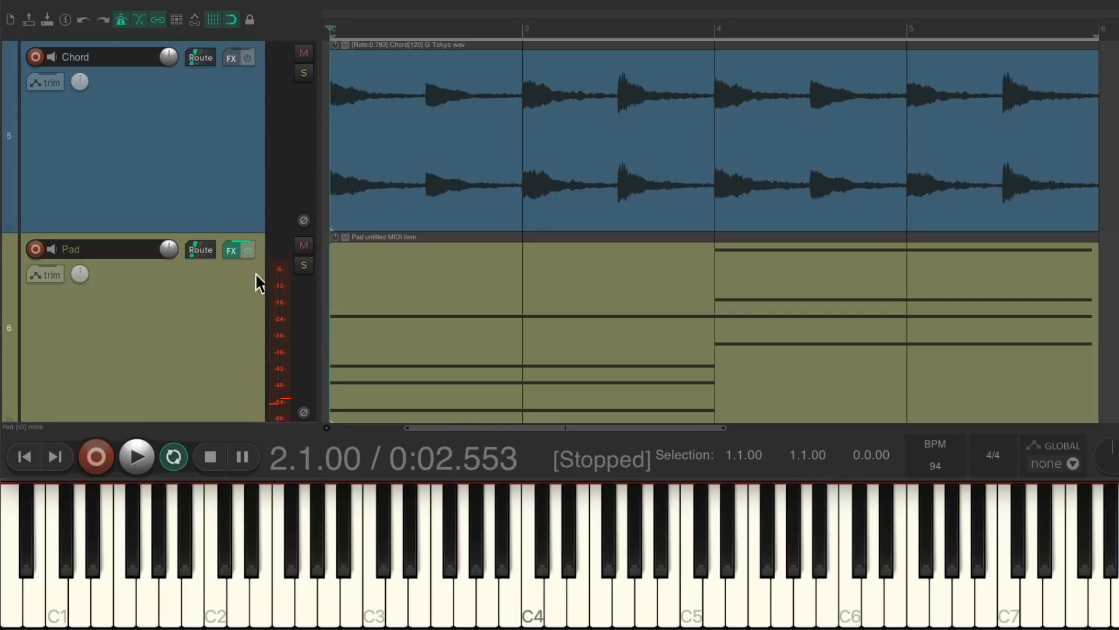
- Insert a new track below the Pad track from the Komplete Kontrol template
{"action": "scroll", "coordinate": [208, 121], "scroll_direction": "down", "scroll_amount": 4}
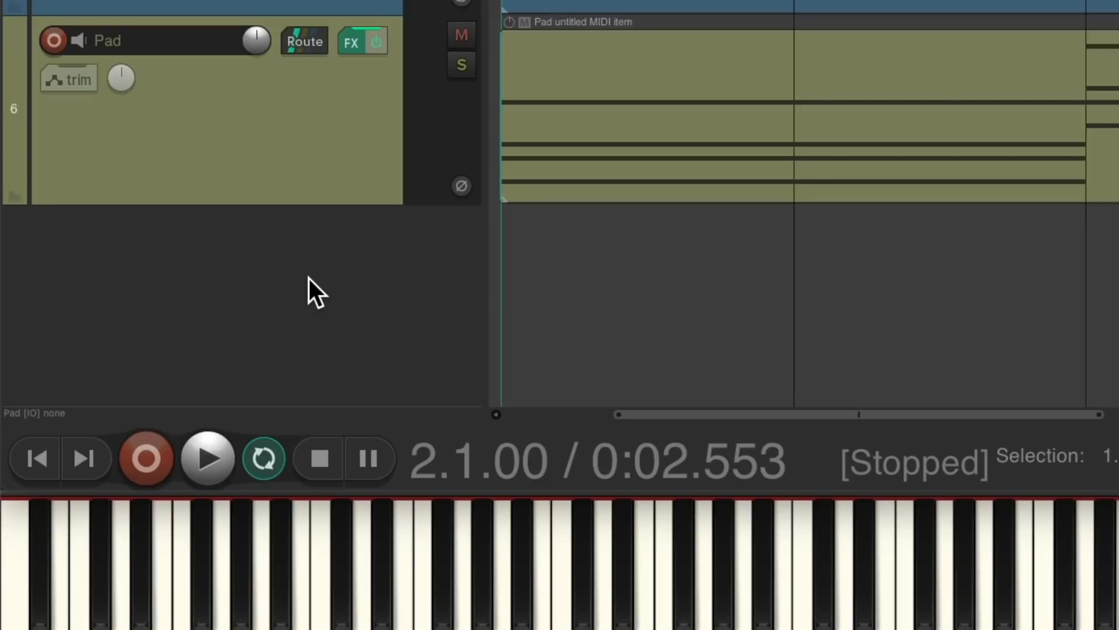
{"action": "right_click", "coordinate": [260, 299]}
{"action": "mouse_move", "coordinate": [265, 356]}
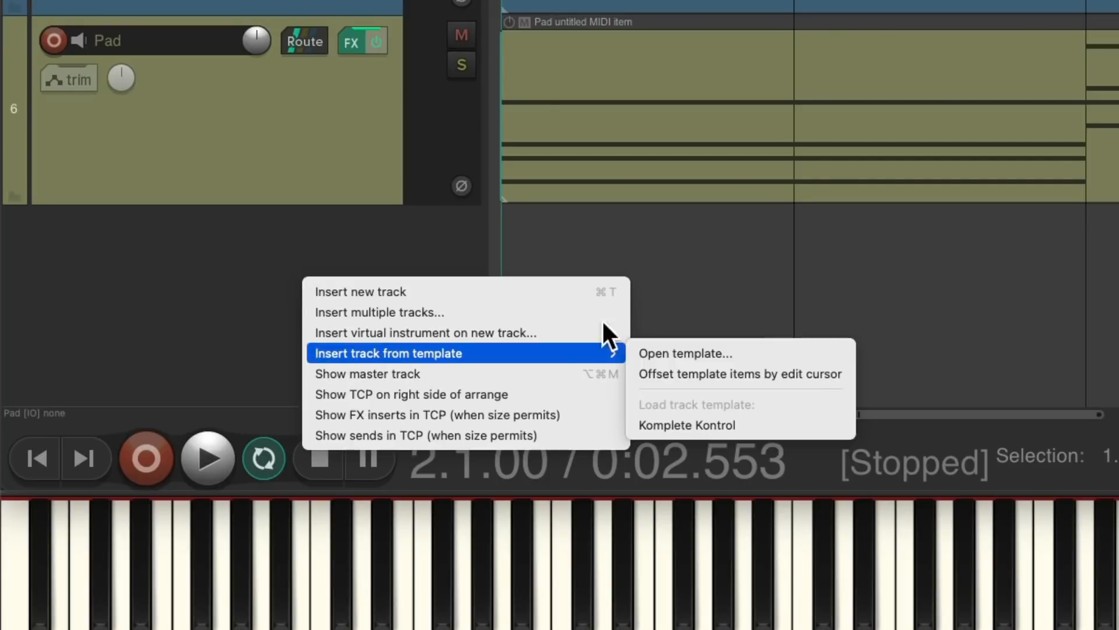
{"action": "left_click", "coordinate": [822, 429]}
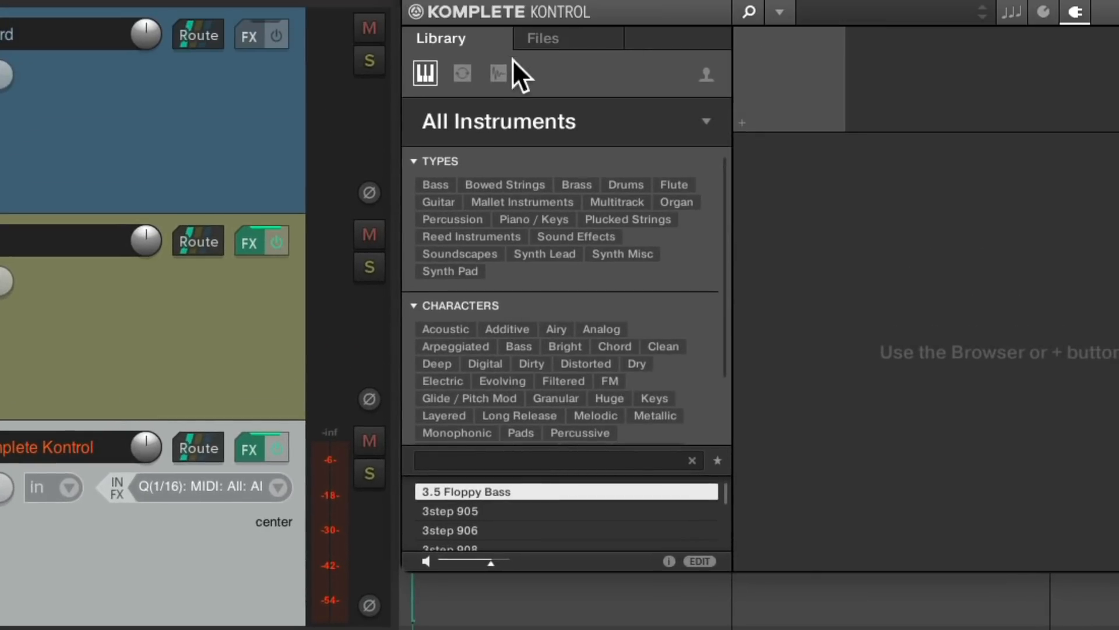
- Filter the one-shots by type Single Note, preview the bass sounds from Bass Abbrand 1 onward, and load Bass C Saraya
{"action": "left_click", "coordinate": [498, 74]}
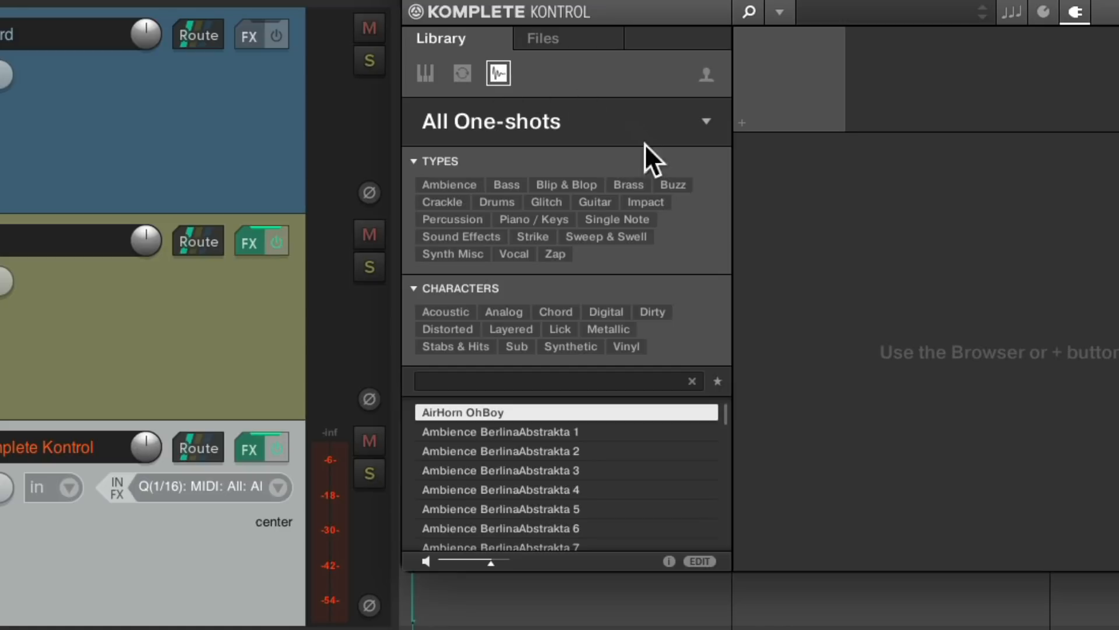
{"action": "left_click", "coordinate": [619, 220]}
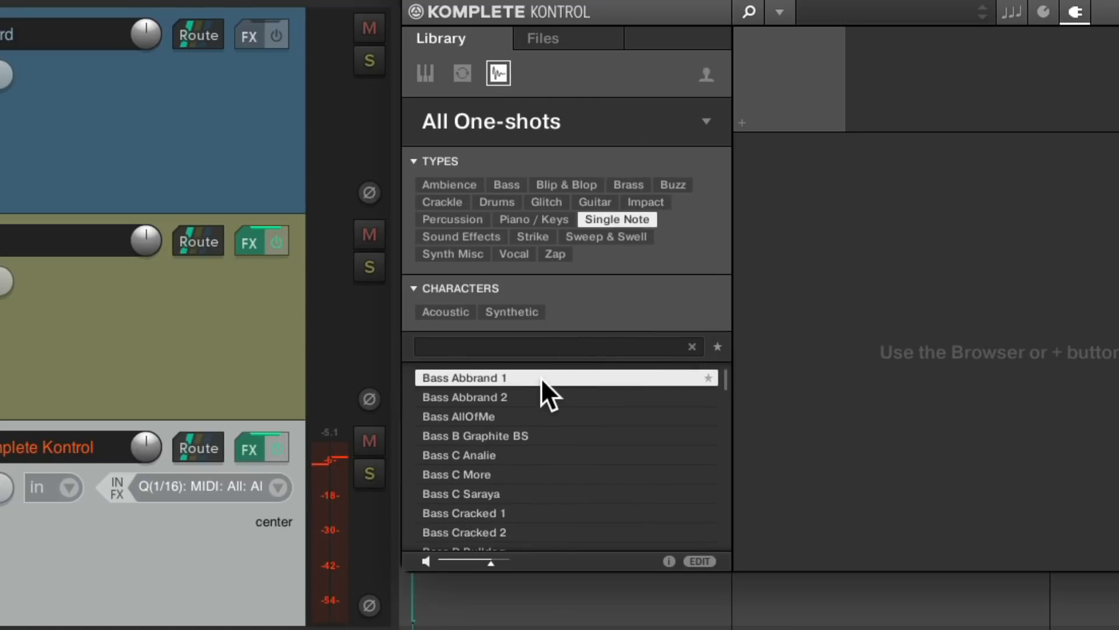
{"action": "key", "text": "Down"}
{"action": "key", "text": "Down"}
{"action": "key", "text": "Down"}
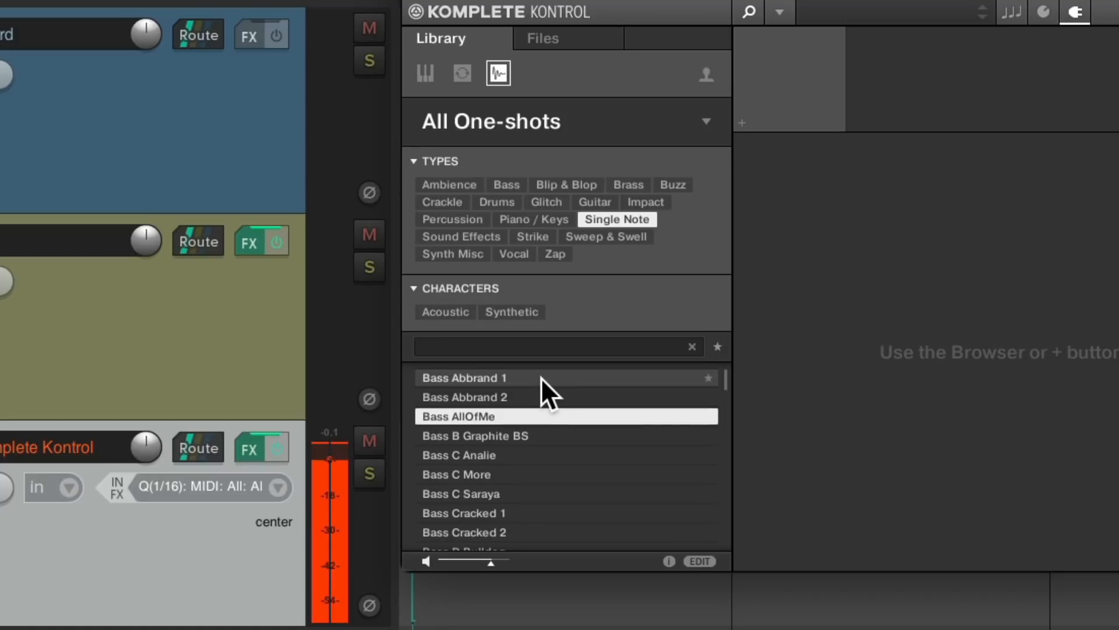
{"action": "key", "text": "Down"}
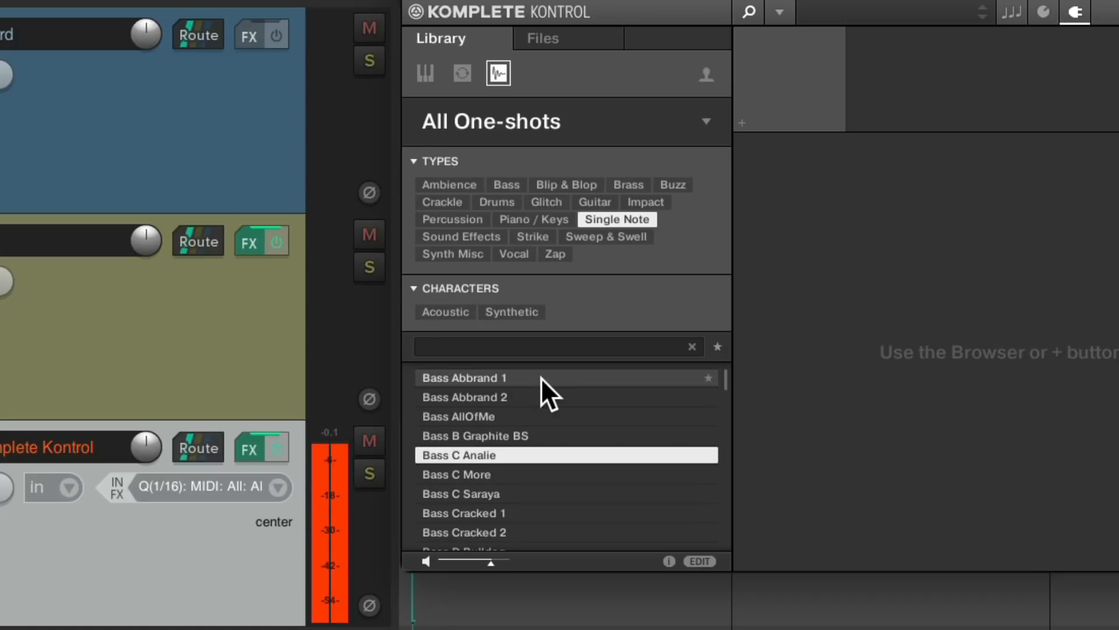
{"action": "key", "text": "Down"}
{"action": "key", "text": "Down"}
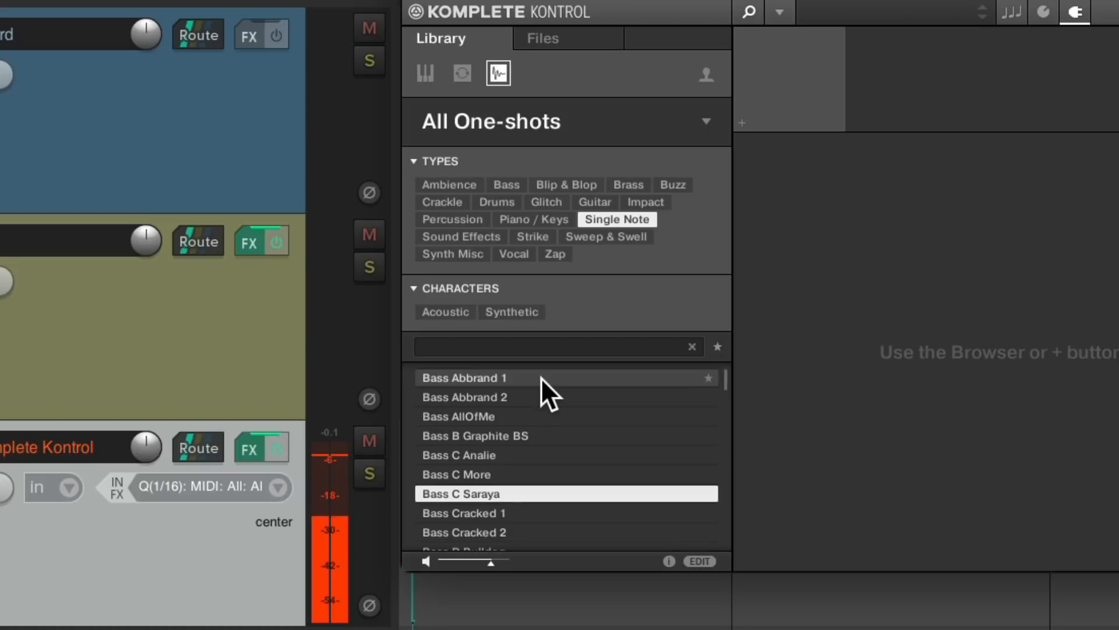
{"action": "left_click", "coordinate": [540, 377]}
{"action": "left_click", "coordinate": [526, 493]}
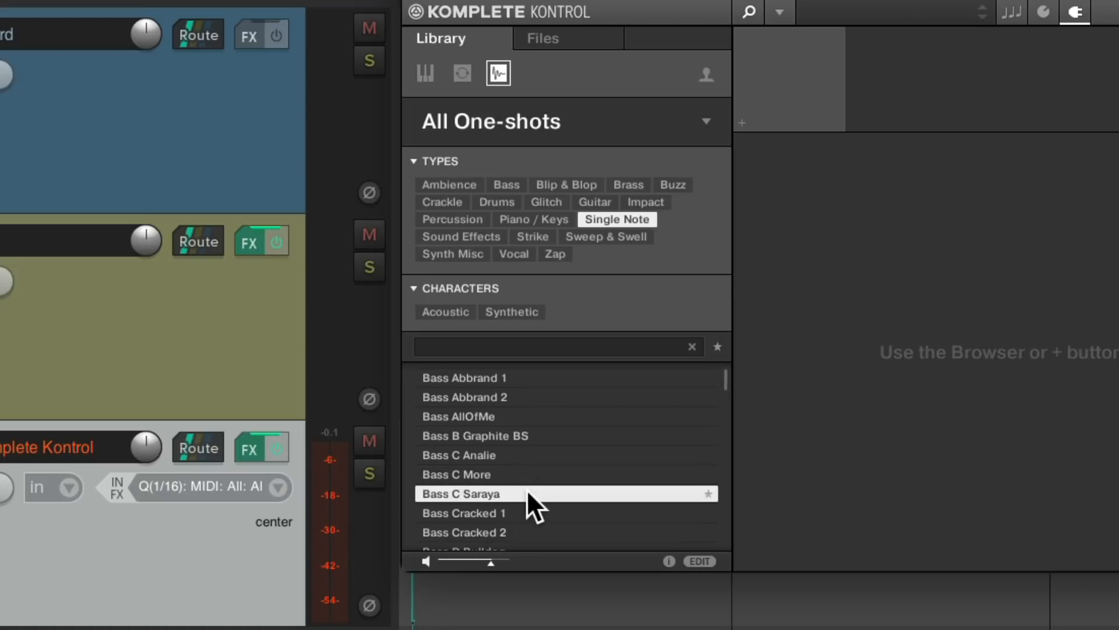
{"action": "double_click", "coordinate": [527, 492]}
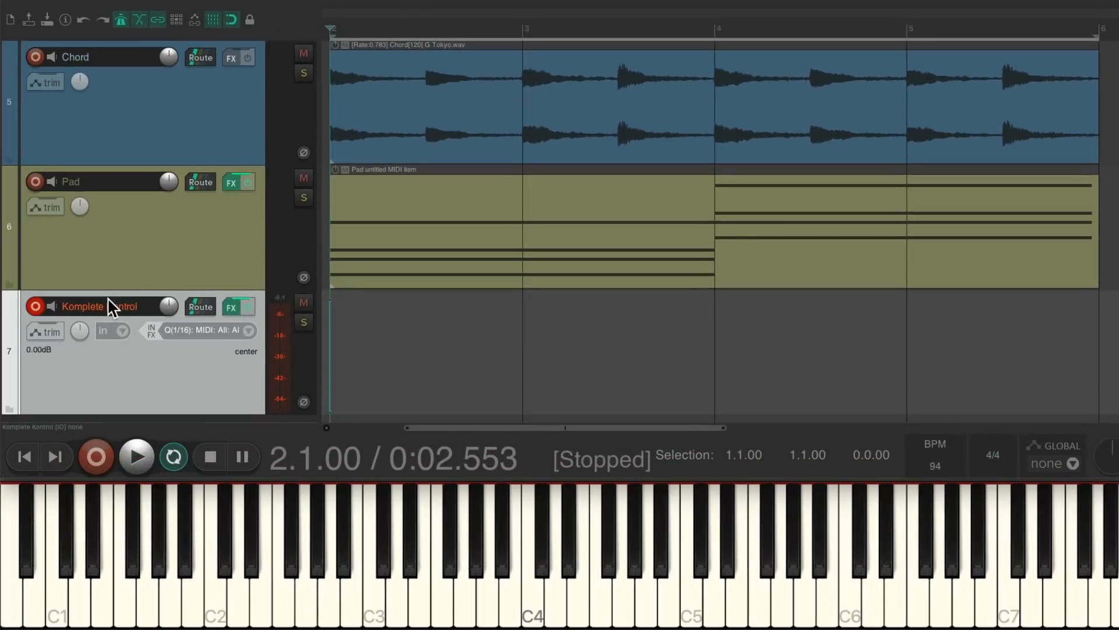
- Name the new track Bass, record a MIDI bass line on it across measures 2 to 6, and disarm it
{"action": "key", "text": "Return"}
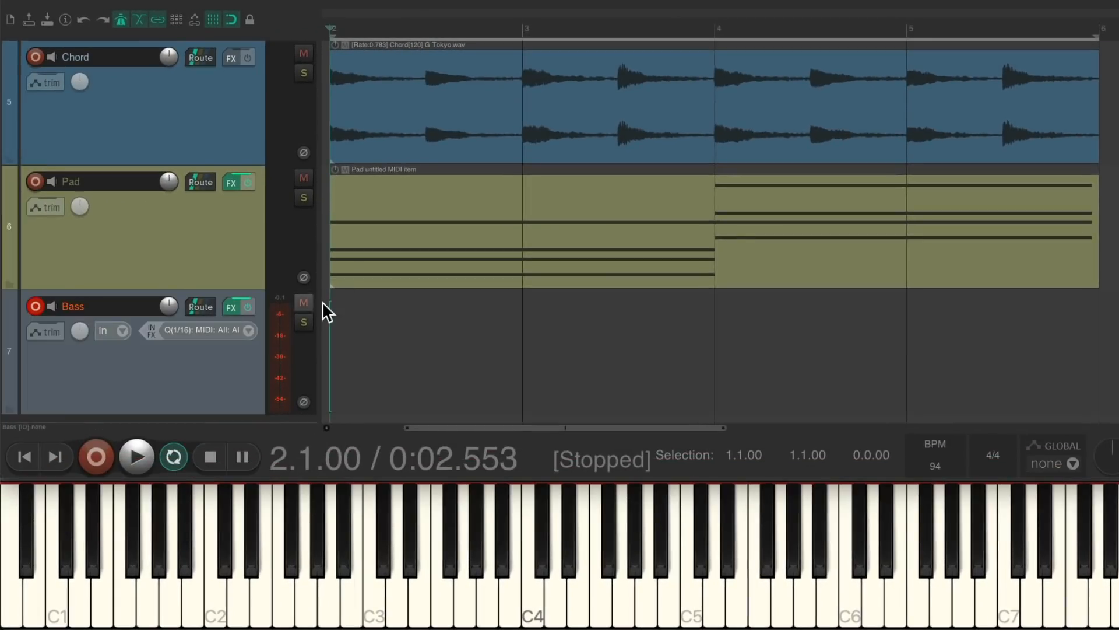
{"action": "key", "text": "ctrl+r"}
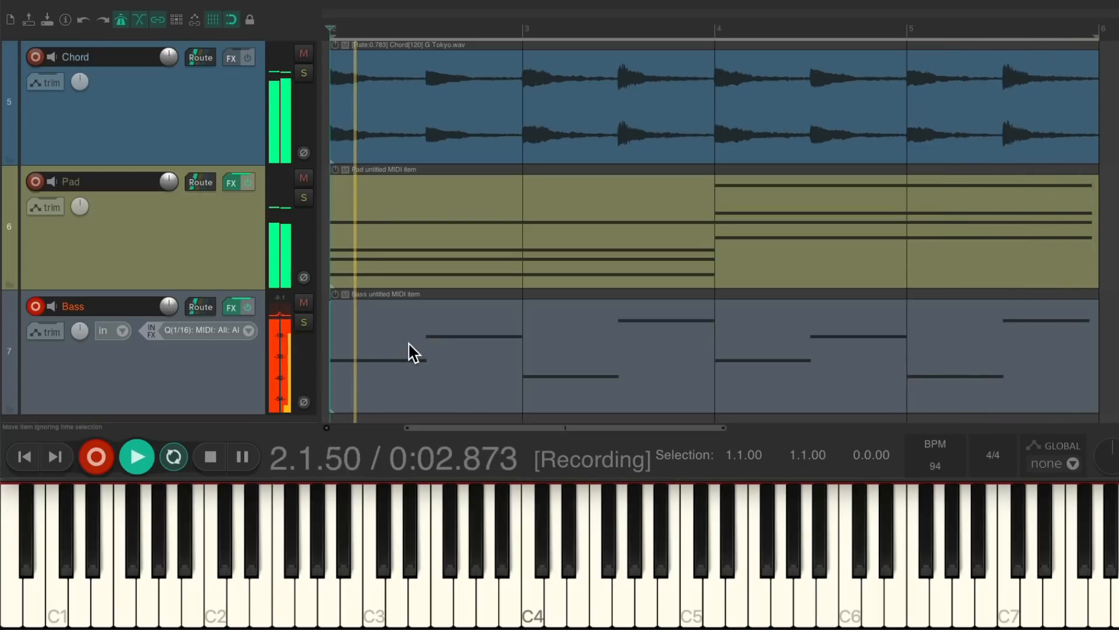
{"action": "key", "text": "super+r"}
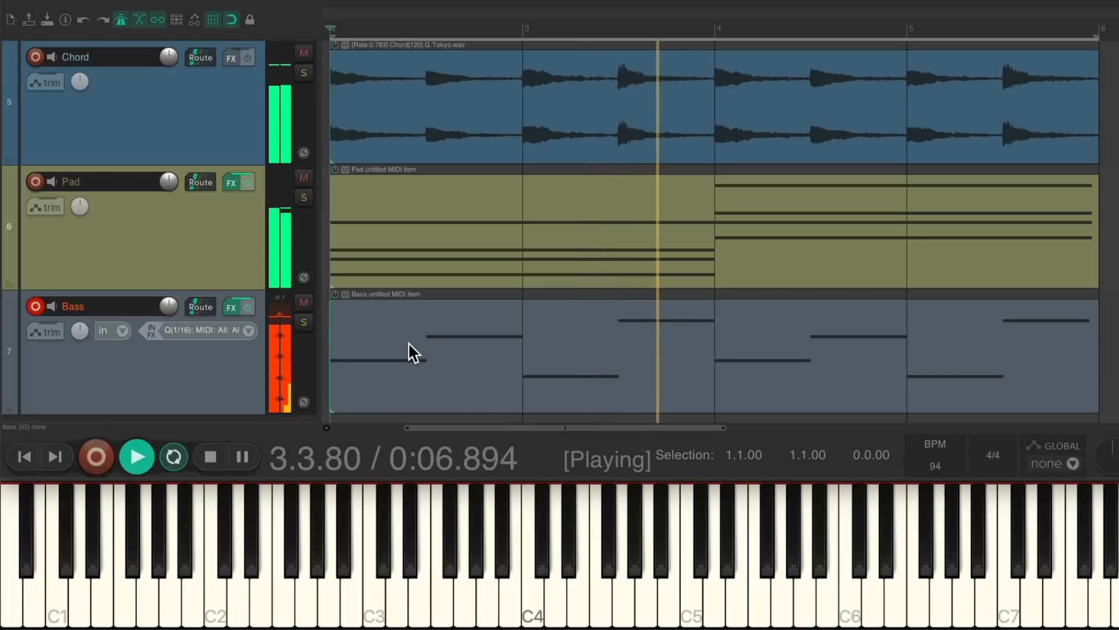
{"action": "key", "text": "space"}
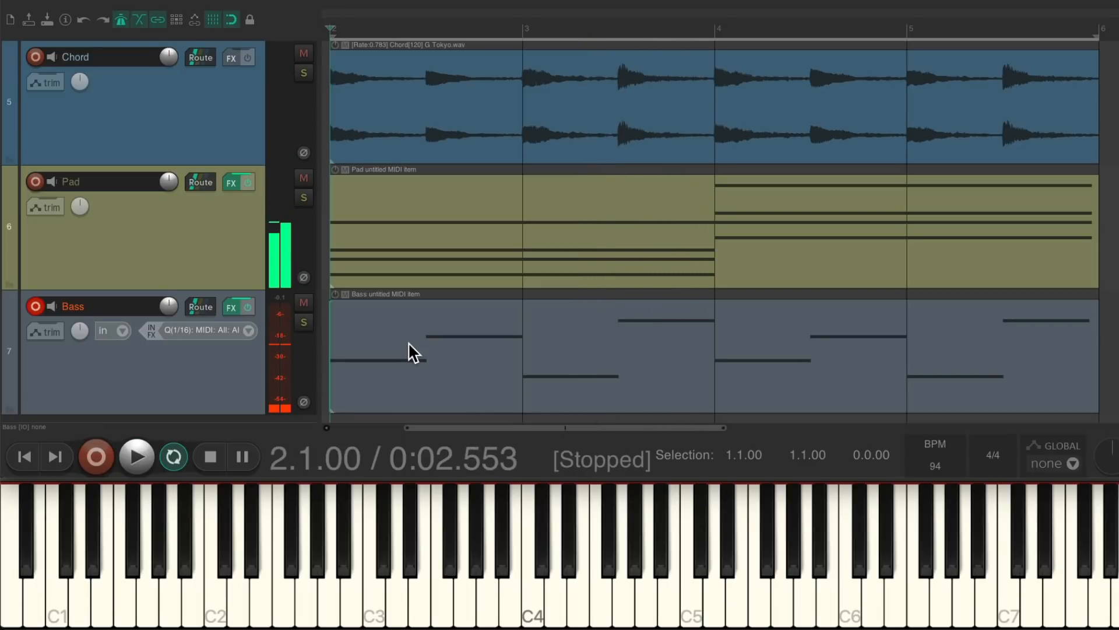
{"action": "left_click", "coordinate": [36, 306]}
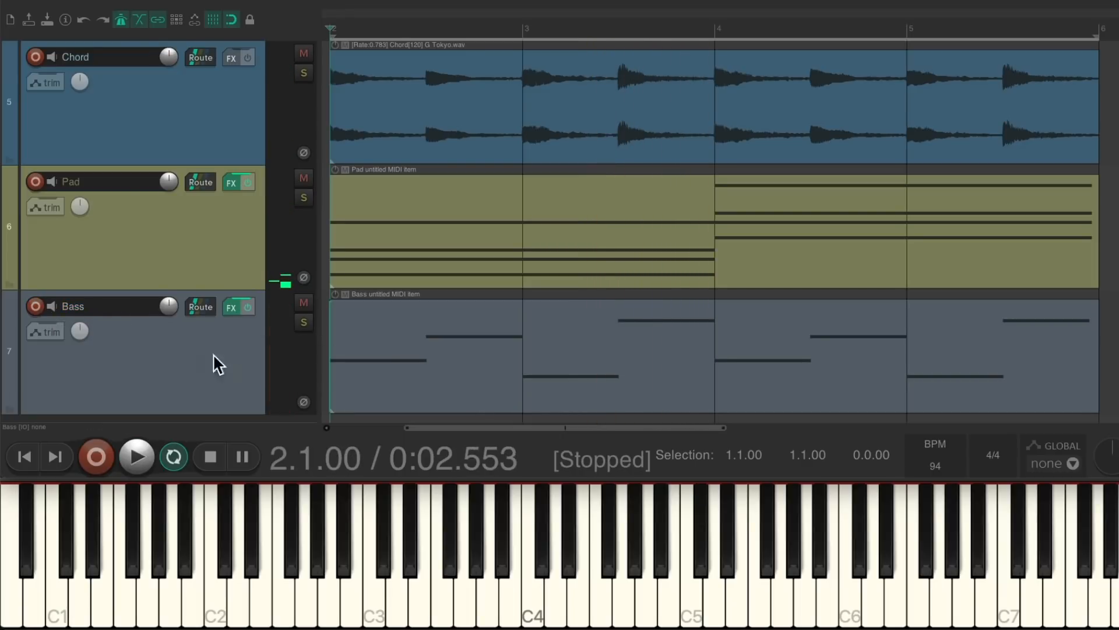
- Insert another track below the Bass track from the Komplete Kontrol template
{"action": "scroll", "coordinate": [224, 128], "scroll_direction": "down", "scroll_amount": 2}
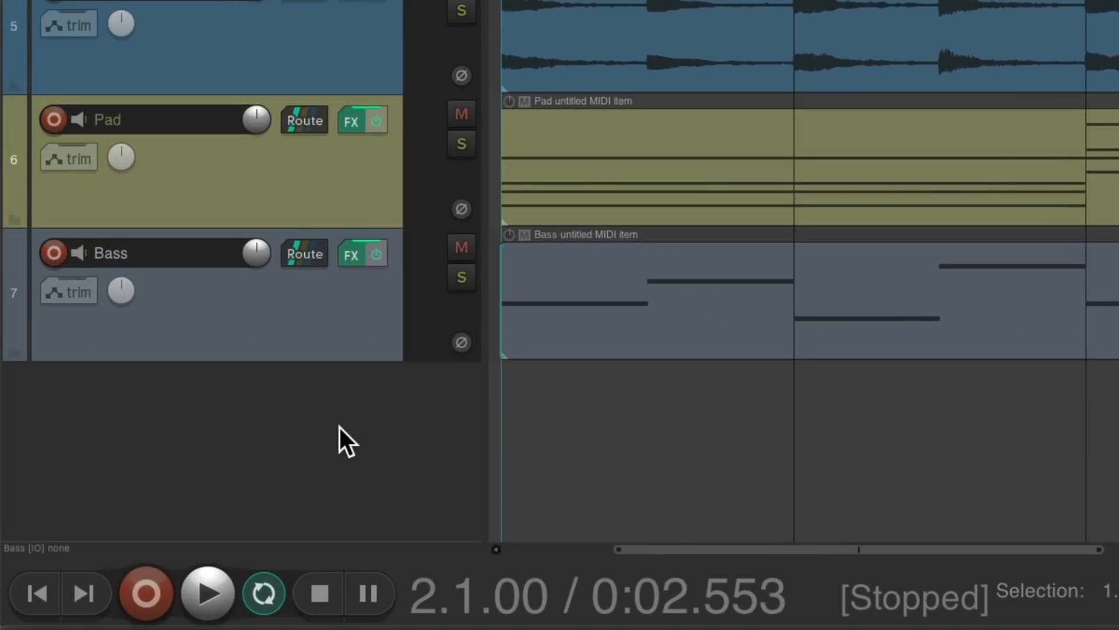
{"action": "right_click", "coordinate": [222, 348]}
{"action": "mouse_move", "coordinate": [346, 505]}
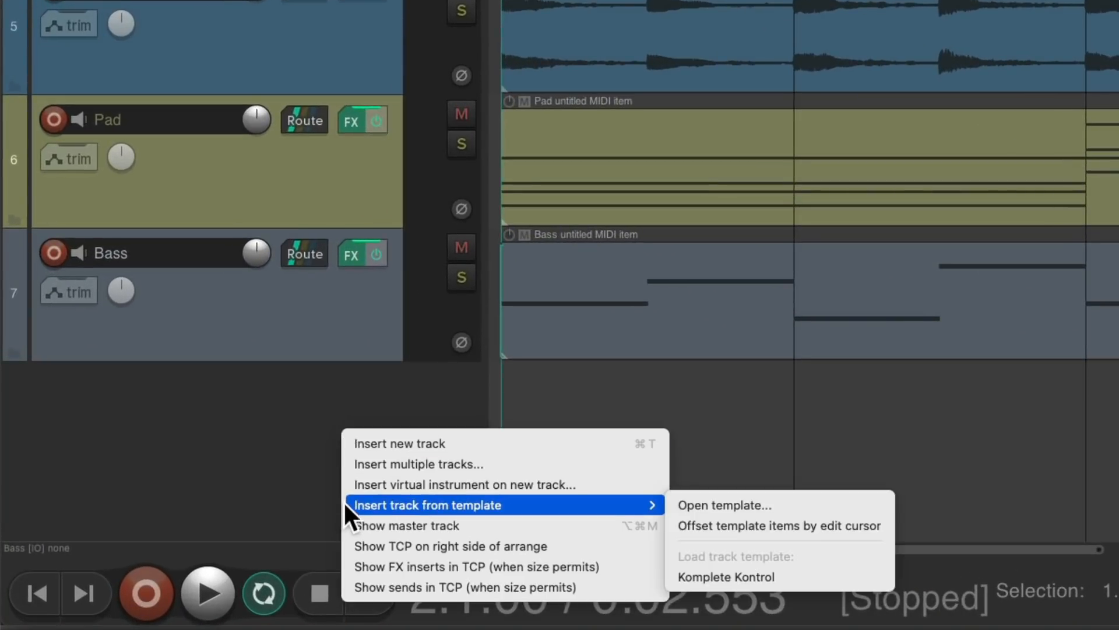
{"action": "left_click", "coordinate": [686, 575]}
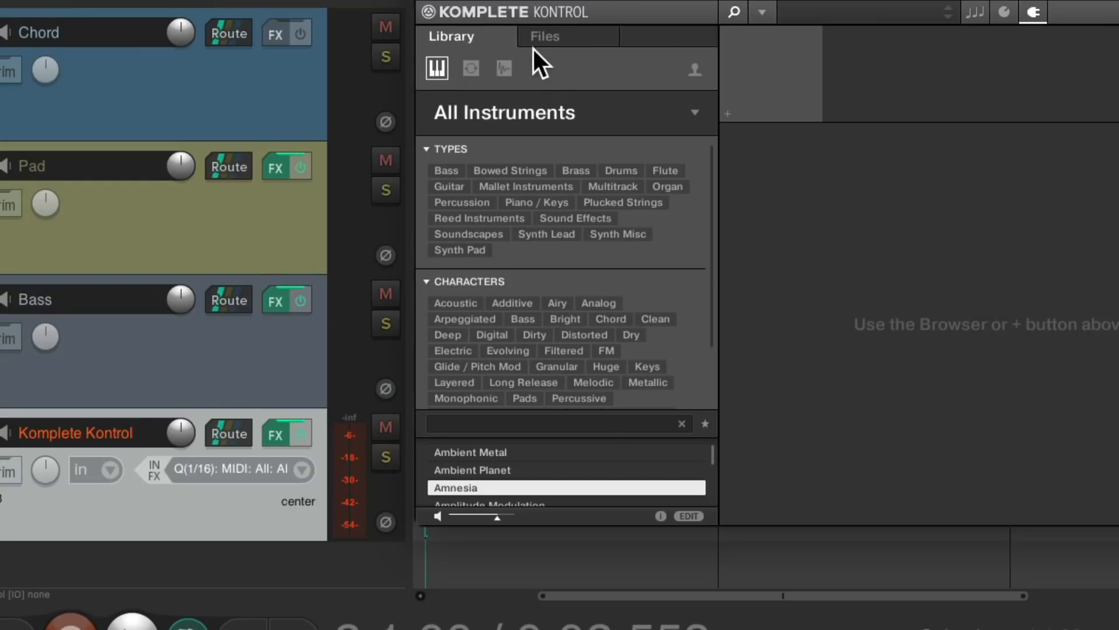
- Filter the one-shots by Percussion and Tambourine, preview the tambourine sounds, and load Tamb Cobalt
{"action": "left_click", "coordinate": [503, 67]}
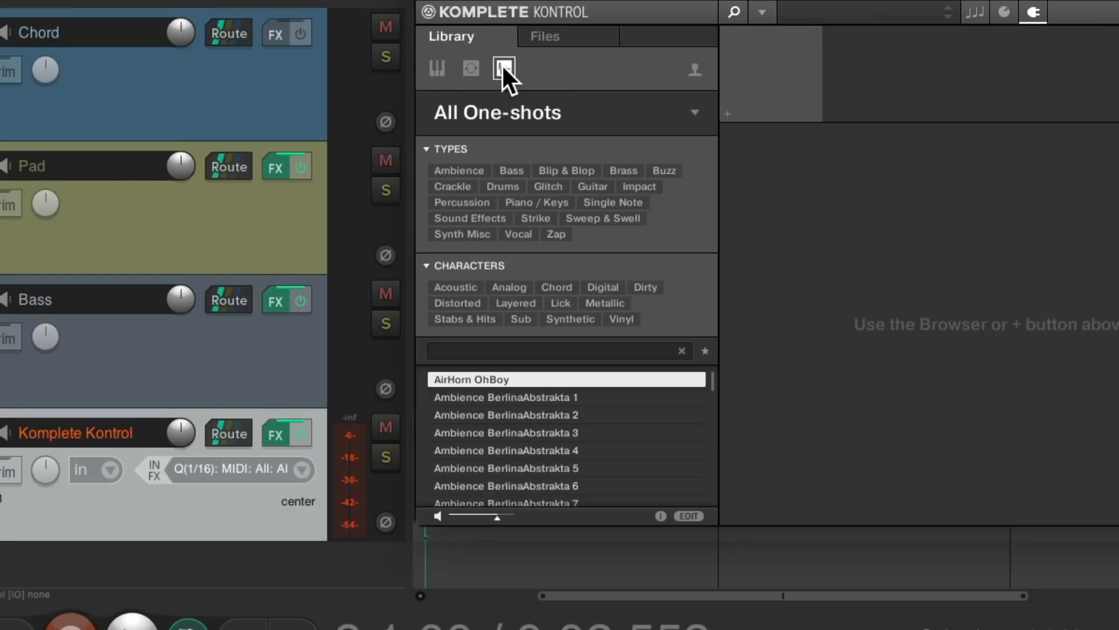
{"action": "left_click", "coordinate": [477, 198]}
{"action": "left_click", "coordinate": [492, 288]}
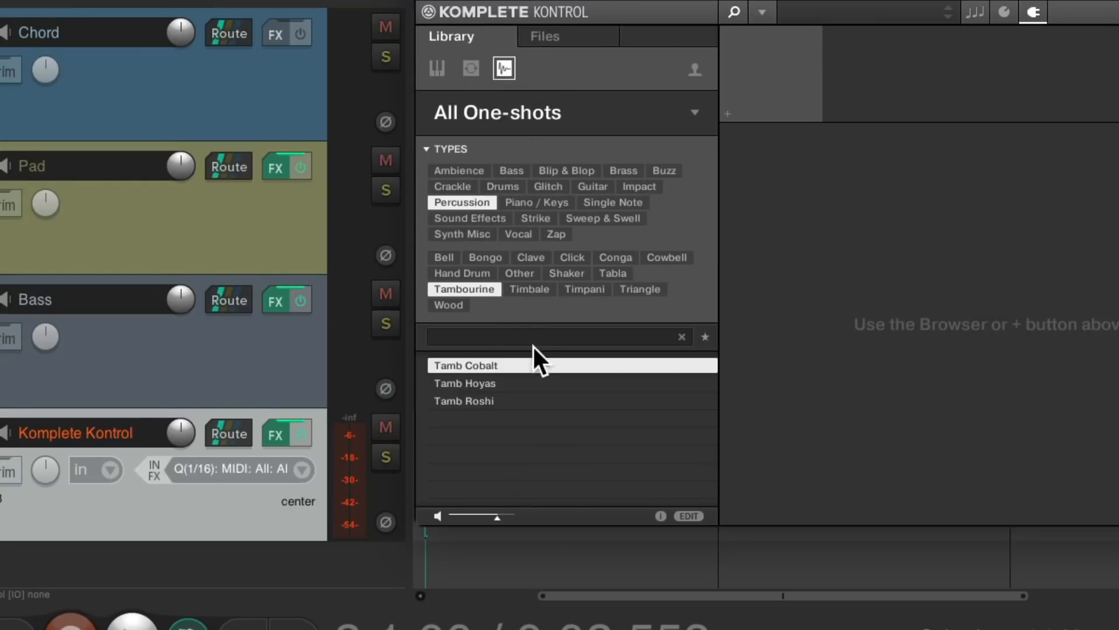
{"action": "key", "text": "Down"}
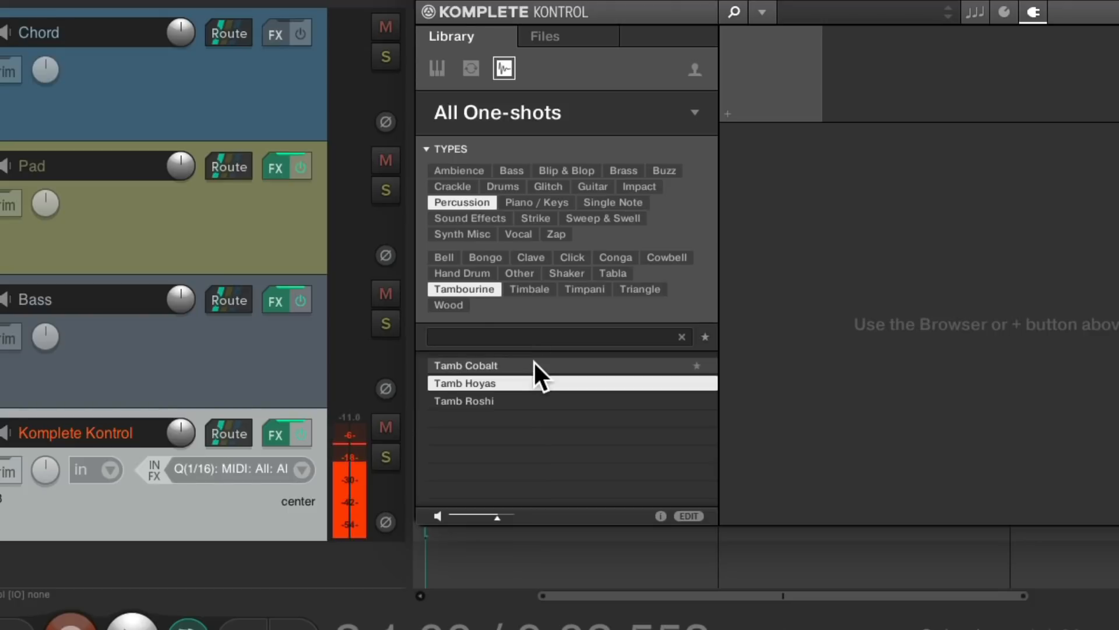
{"action": "key", "text": "Down"}
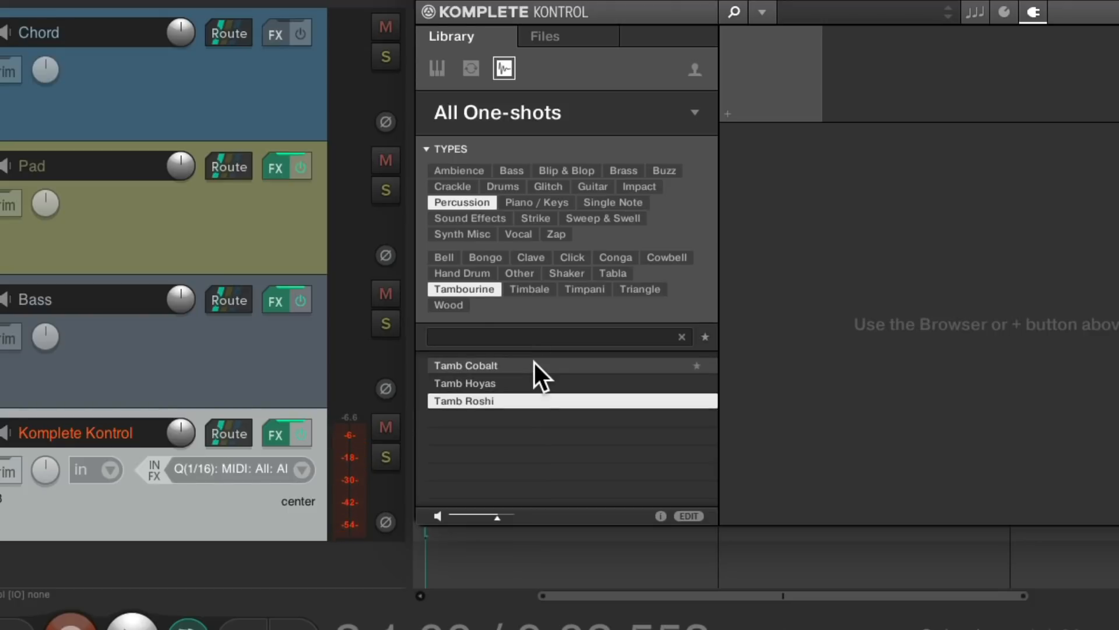
{"action": "key", "text": "Up"}
{"action": "key", "text": "Up"}
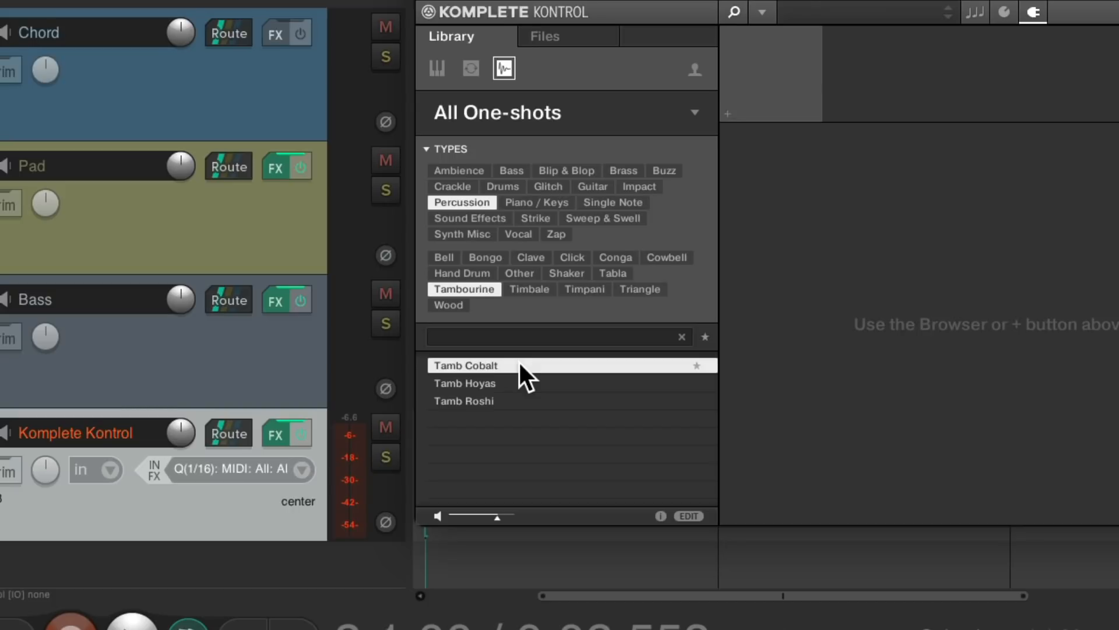
{"action": "double_click", "coordinate": [519, 365]}
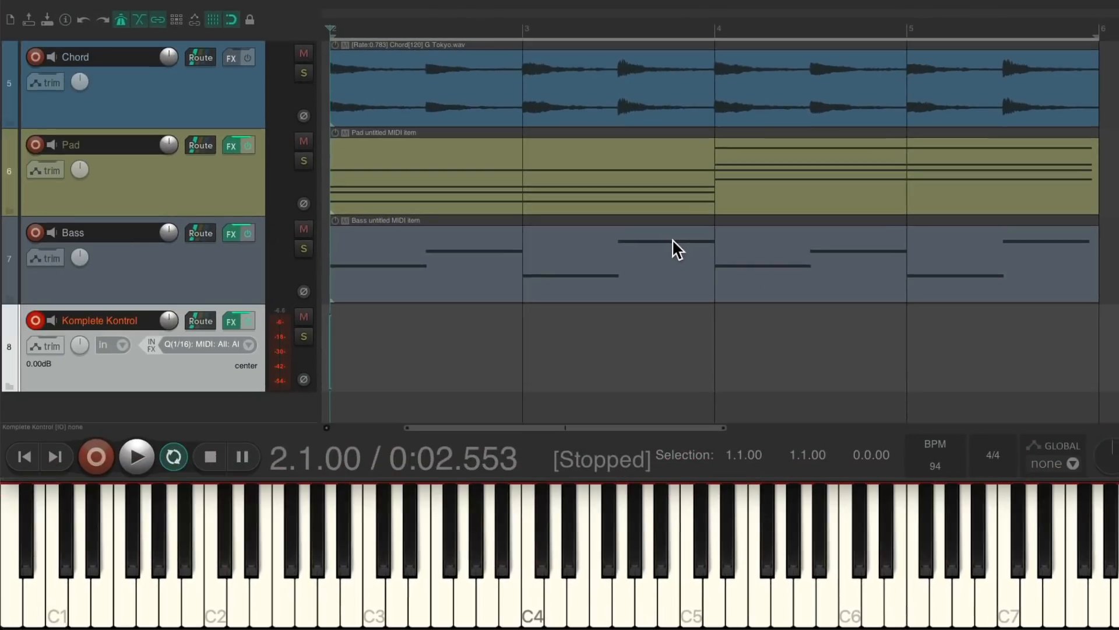
- Rename the Komplete Kontrol track below the Bass track as Tamb
{"action": "double_click", "coordinate": [112, 320]}
{"action": "type", "text": "Tamb"}
{"action": "key", "text": "Return"}
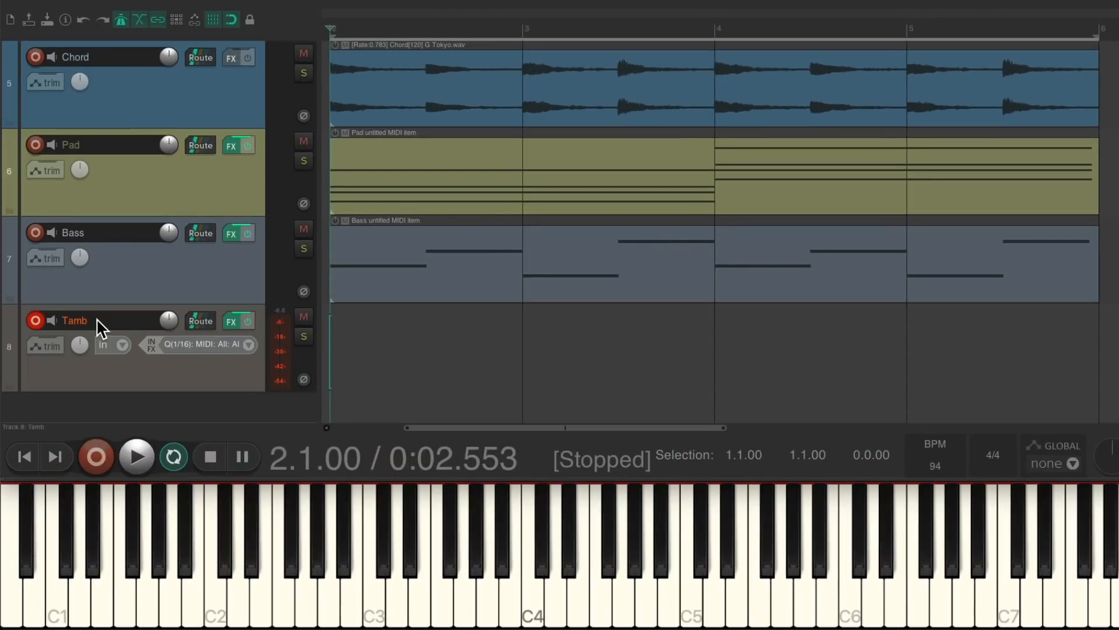
- Record a steady MIDI tambourine rhythm on the Tamb track across measures 2 to 6, and disarm the track
{"action": "key", "text": "ctrl+r"}
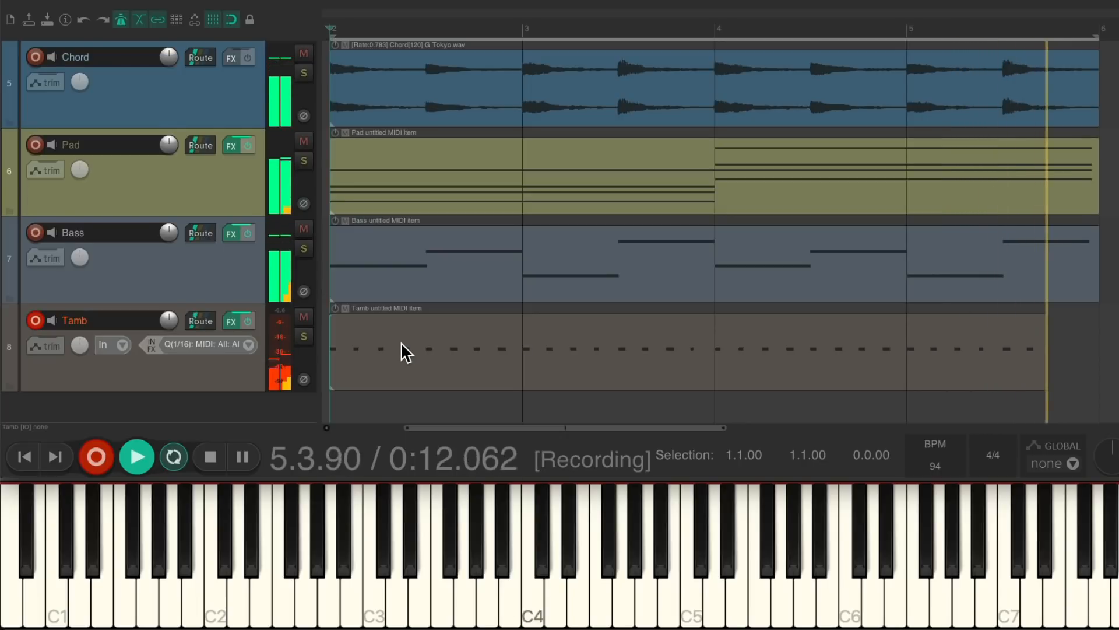
{"action": "key", "text": "super+r"}
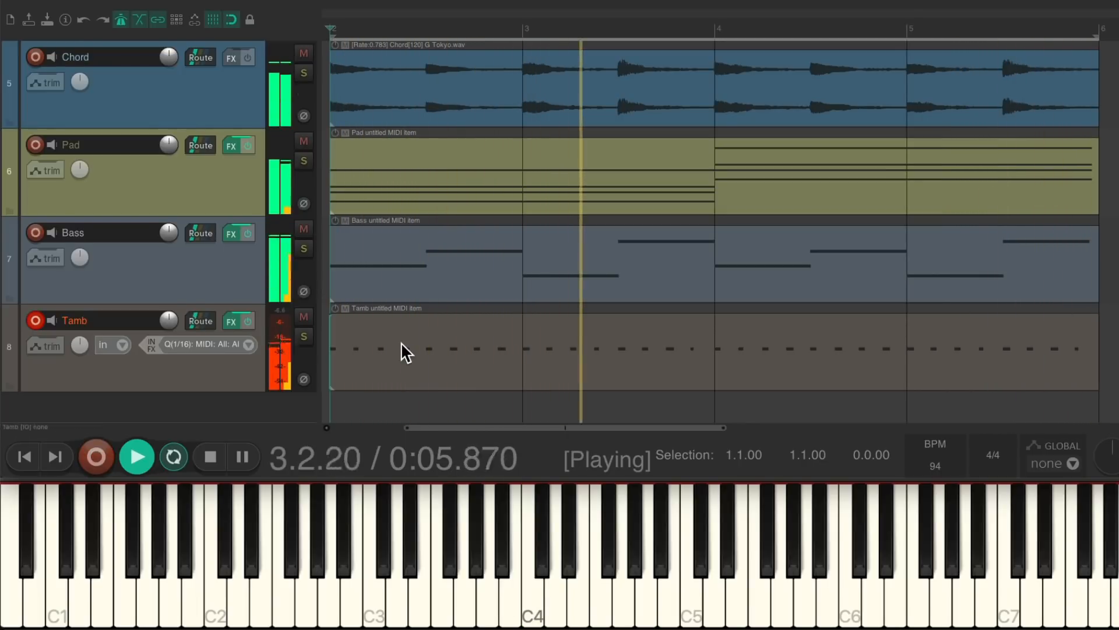
{"action": "key", "text": "space"}
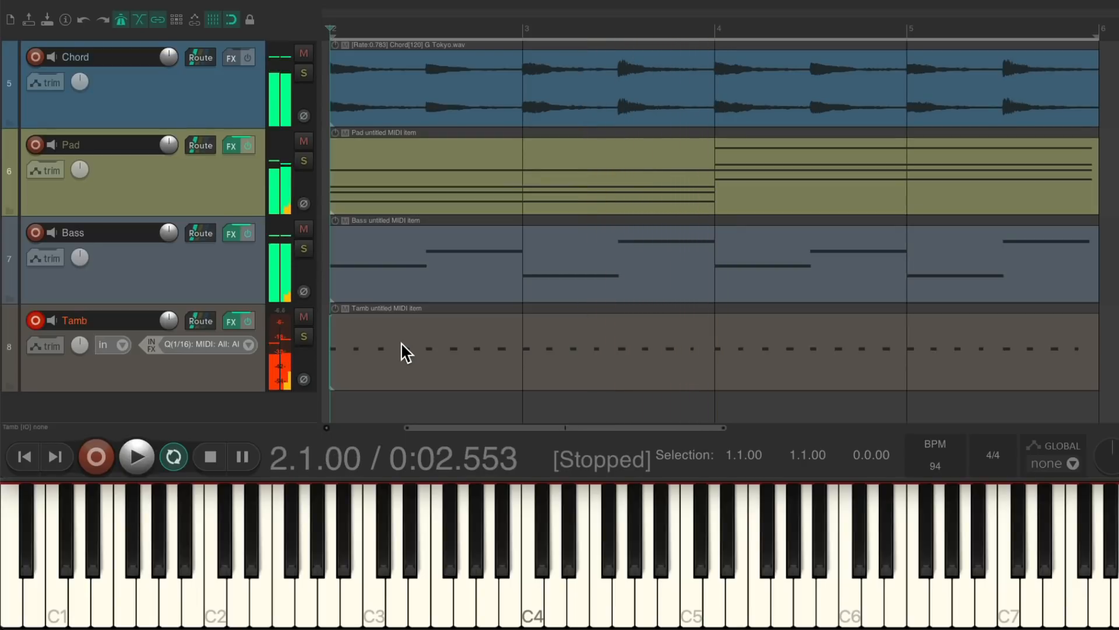
{"action": "left_click", "coordinate": [35, 320]}
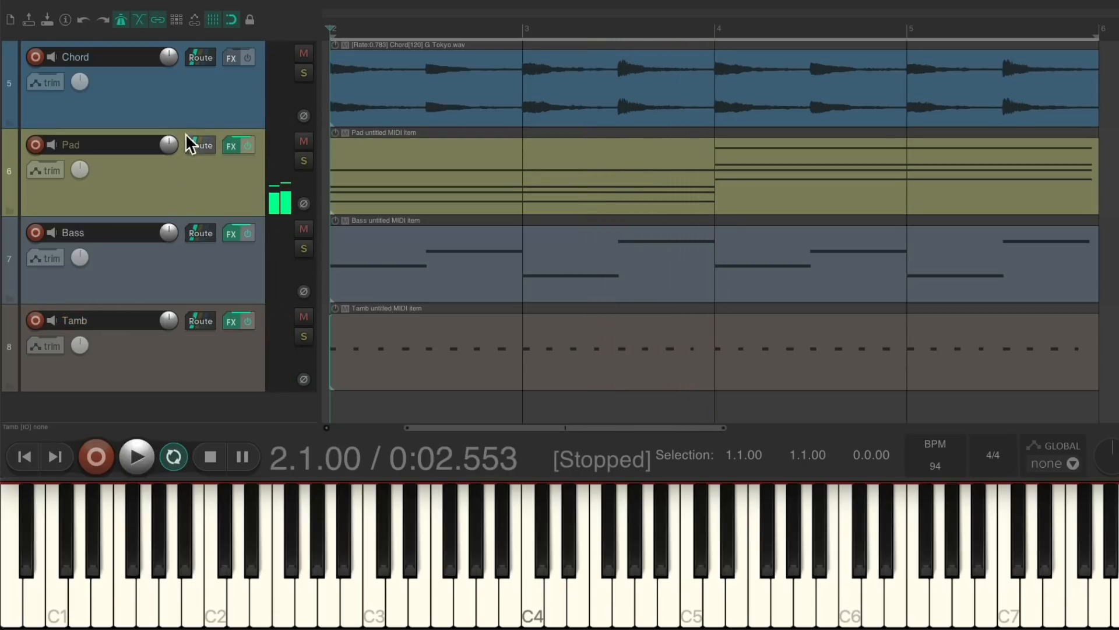
- Insert another track below the Tamb track from the Komplete Kontrol template
{"action": "right_click", "coordinate": [213, 346]}
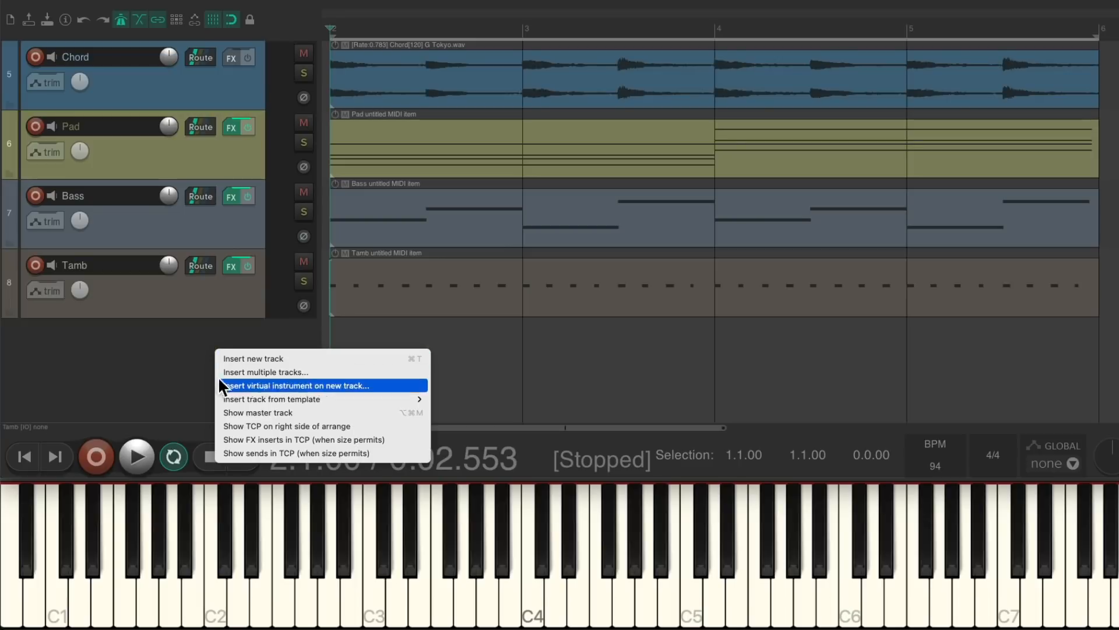
{"action": "mouse_move", "coordinate": [357, 401]}
{"action": "left_click", "coordinate": [550, 447]}
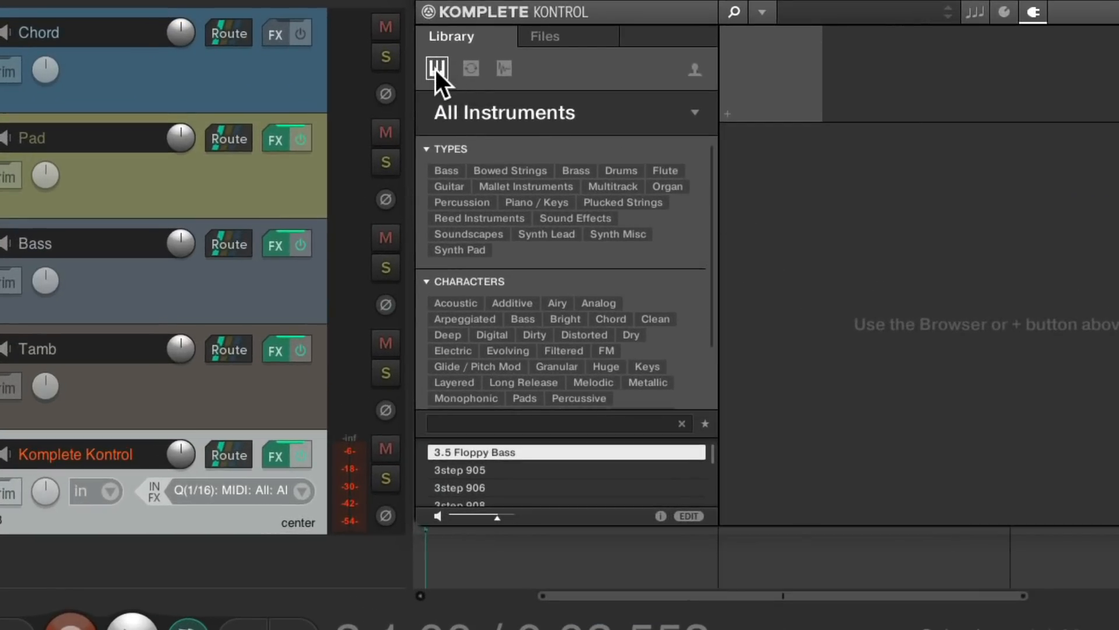
- Filter the instruments by Drums, preview the presets through 101 - Orient Vacation, and choose 091 - Beat Em Down
{"action": "left_click", "coordinate": [607, 167]}
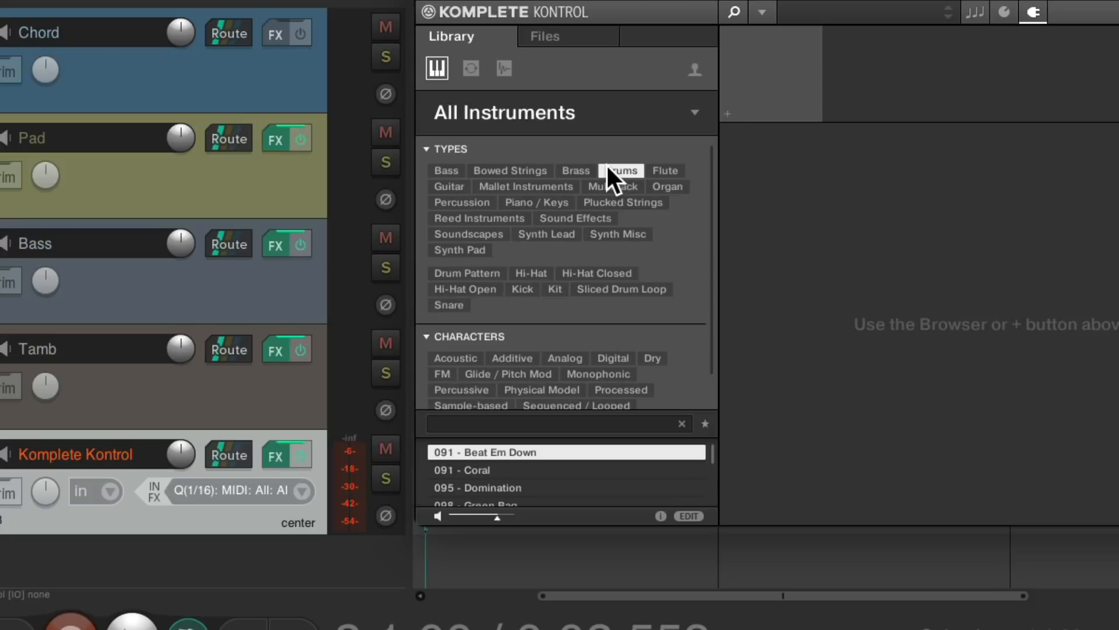
{"action": "left_click", "coordinate": [425, 337]}
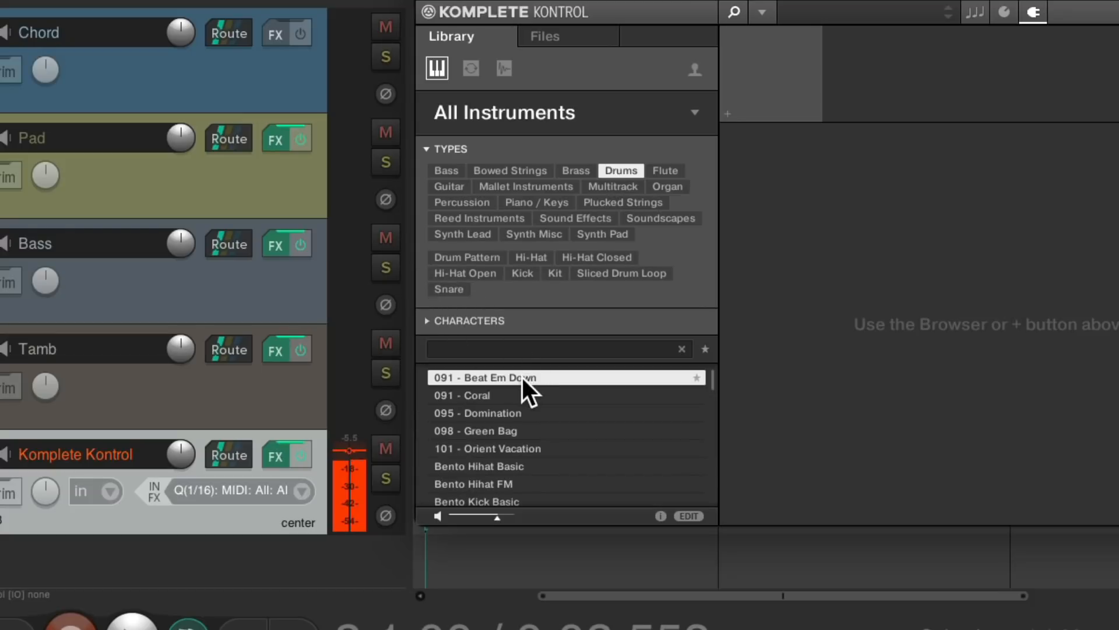
{"action": "key", "text": "Down"}
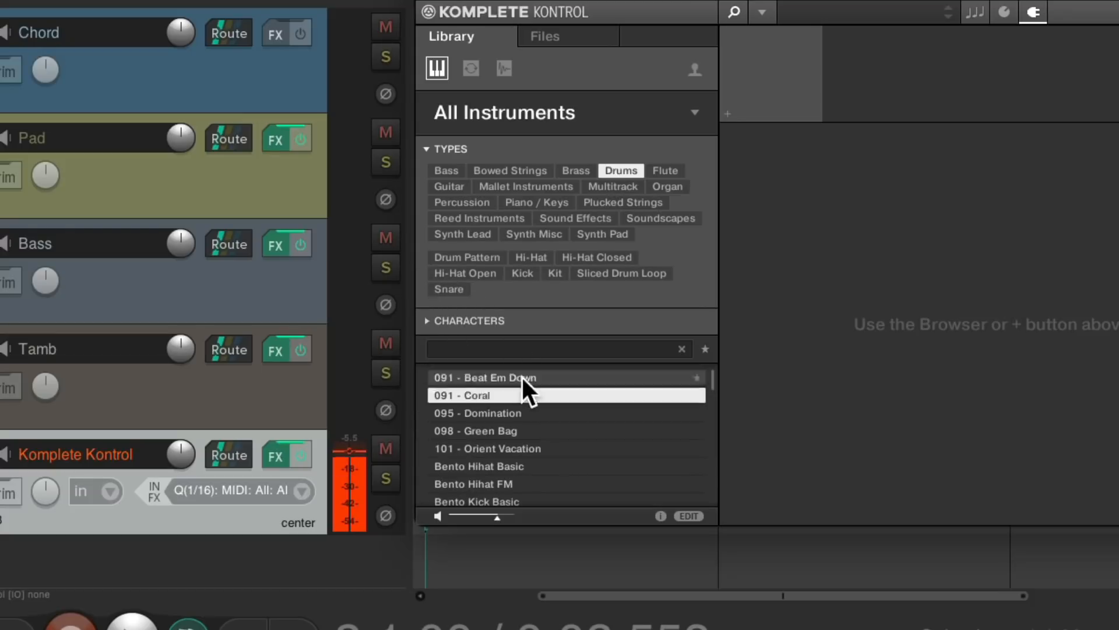
{"action": "key", "text": "Down"}
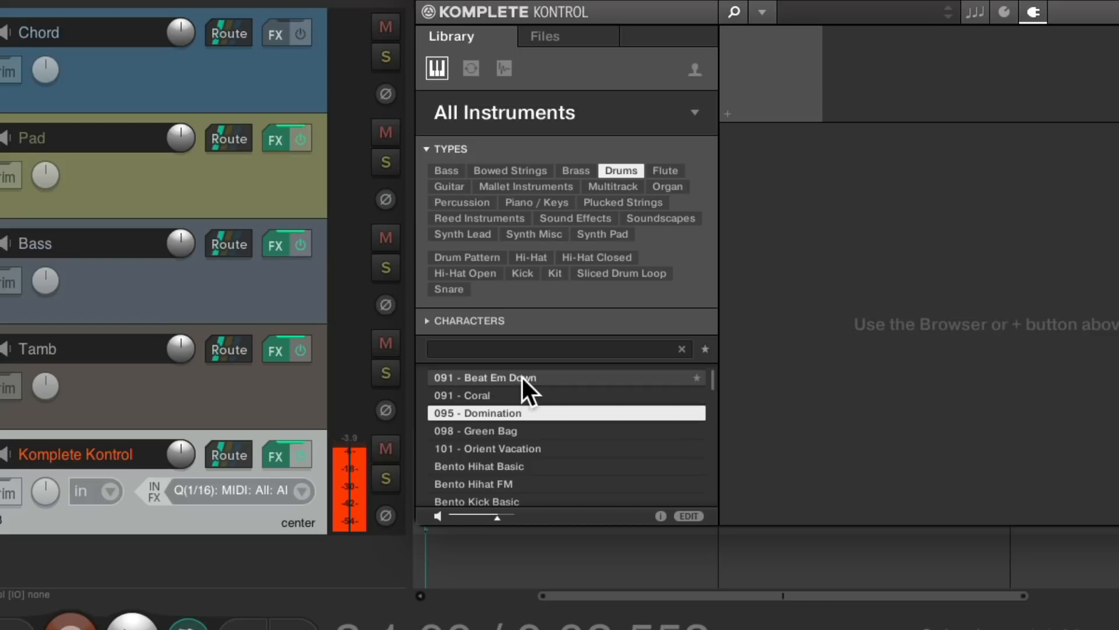
{"action": "key", "text": "Down"}
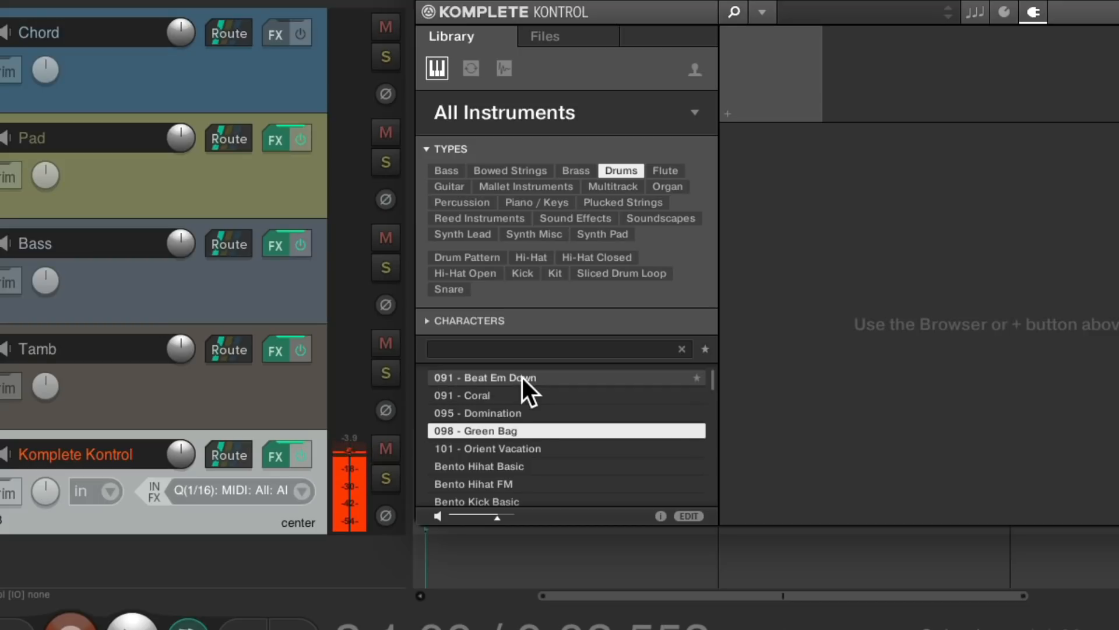
{"action": "key", "text": "Down"}
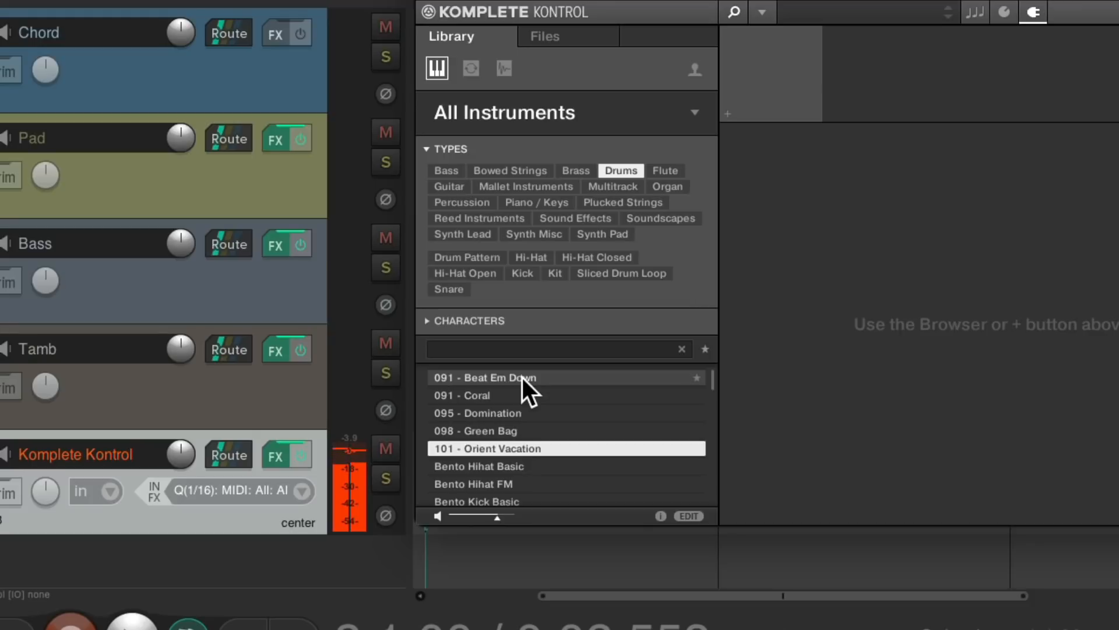
{"action": "left_click", "coordinate": [523, 377]}
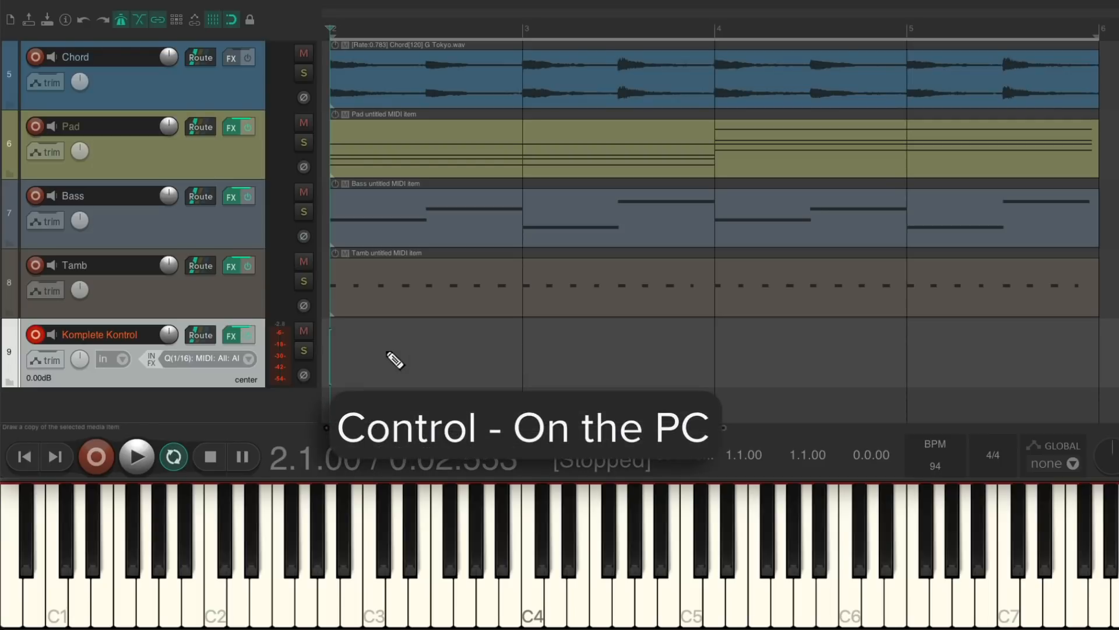
- Draw a MIDI item on the Komplete Kontrol track from measure 2 to 4 and fill its whole length with one C3 note
{"action": "mouse_move", "coordinate": [351, 343]}
{"action": "left_mouse_down"}
{"action": "mouse_move", "coordinate": [597, 343]}
{"action": "mouse_move", "coordinate": [712, 356]}
{"action": "left_mouse_up"}
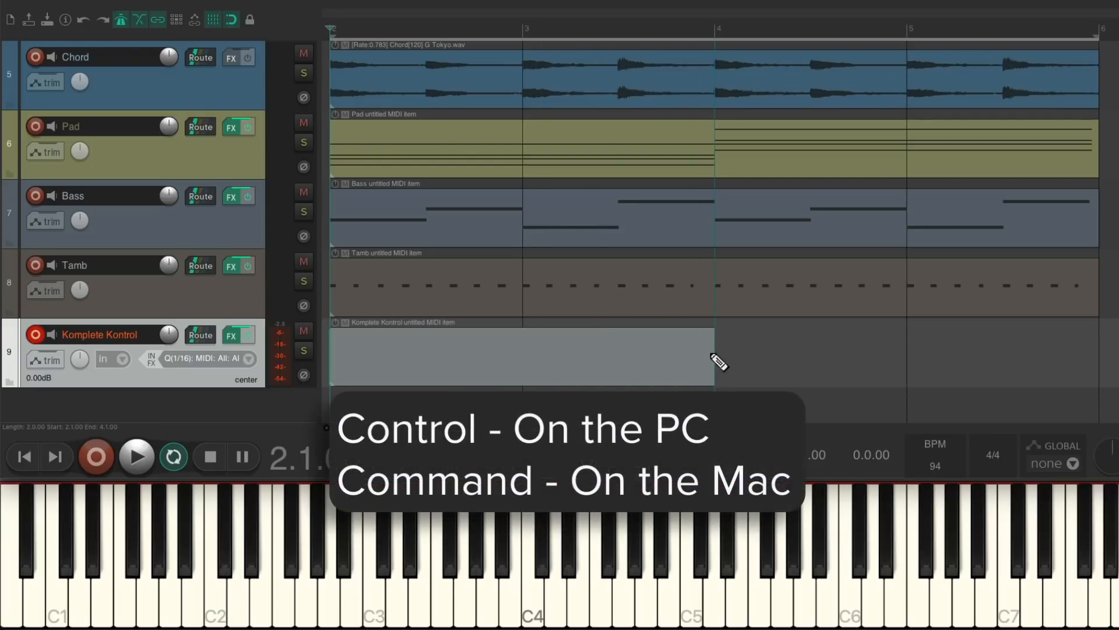
{"action": "double_click", "coordinate": [456, 343]}
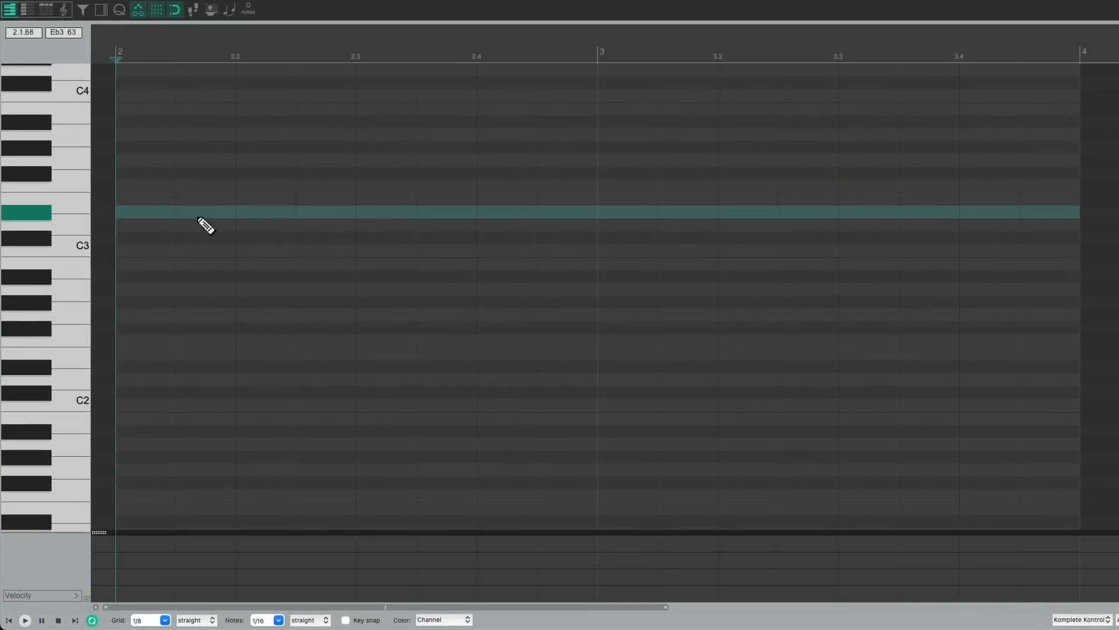
{"action": "mouse_move", "coordinate": [132, 250]}
{"action": "left_mouse_down"}
{"action": "mouse_move", "coordinate": [902, 228]}
{"action": "mouse_move", "coordinate": [1084, 250]}
{"action": "left_mouse_up"}
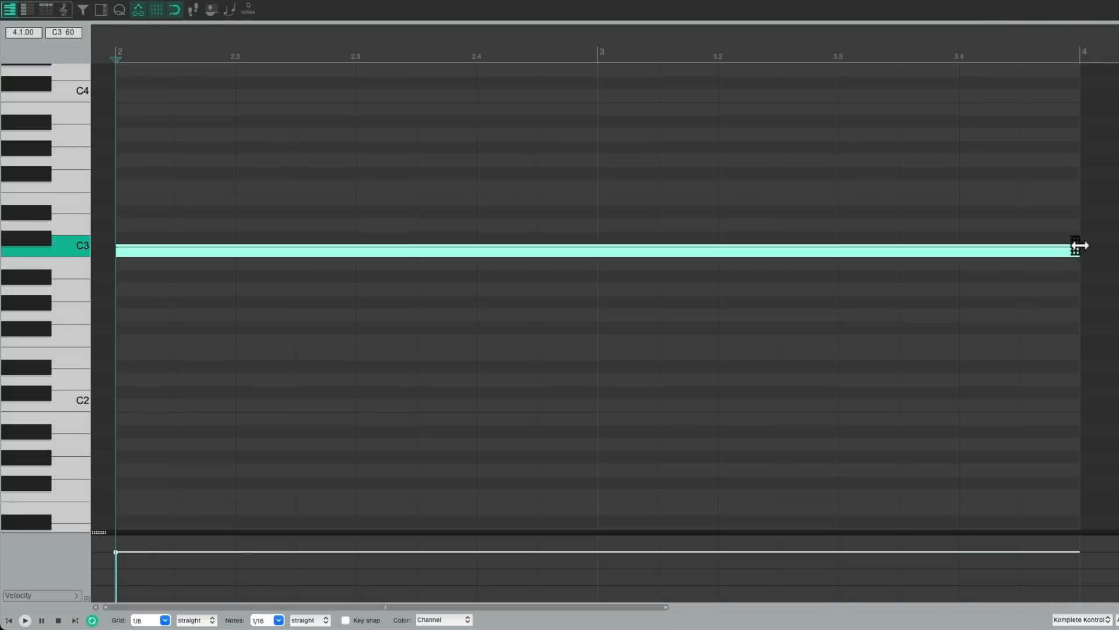
{"action": "key", "text": "Escape"}
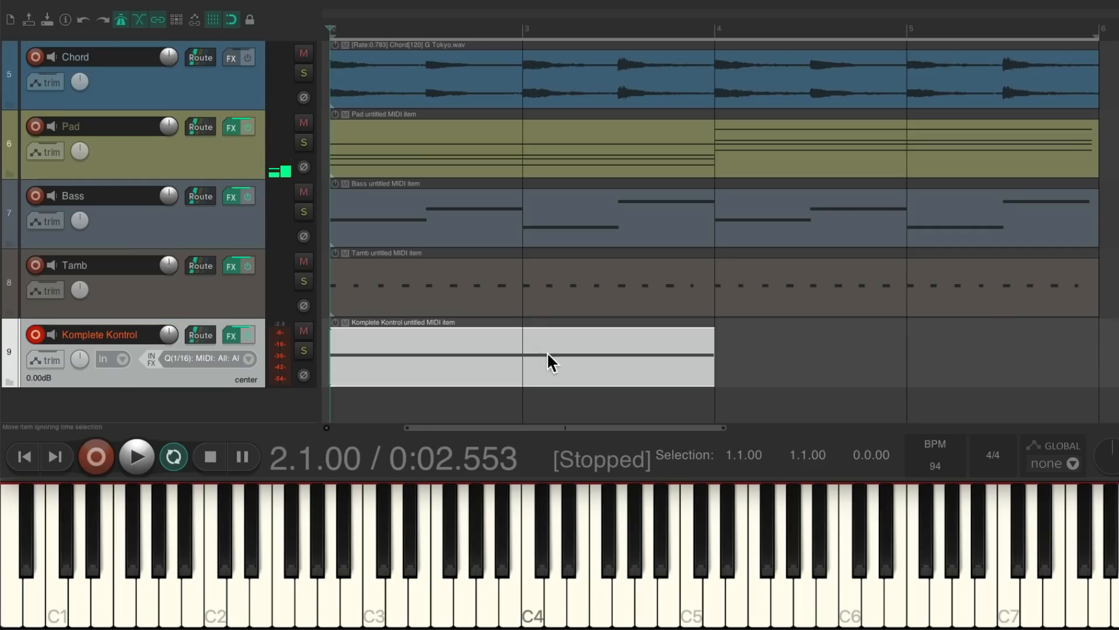
- Extend the drum loop's MIDI item to measure 6 and play it back together with the other tracks
{"action": "key", "text": "space"}
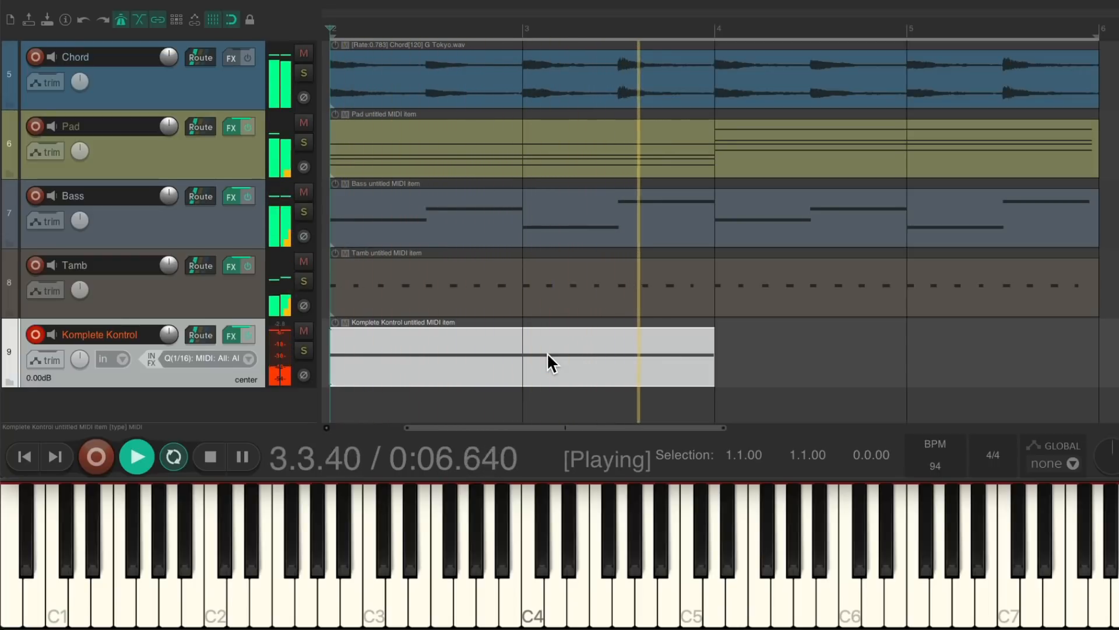
{"action": "key", "text": "space"}
{"action": "left_click_drag", "start_coordinate": [711, 347], "coordinate": [1099, 355]}
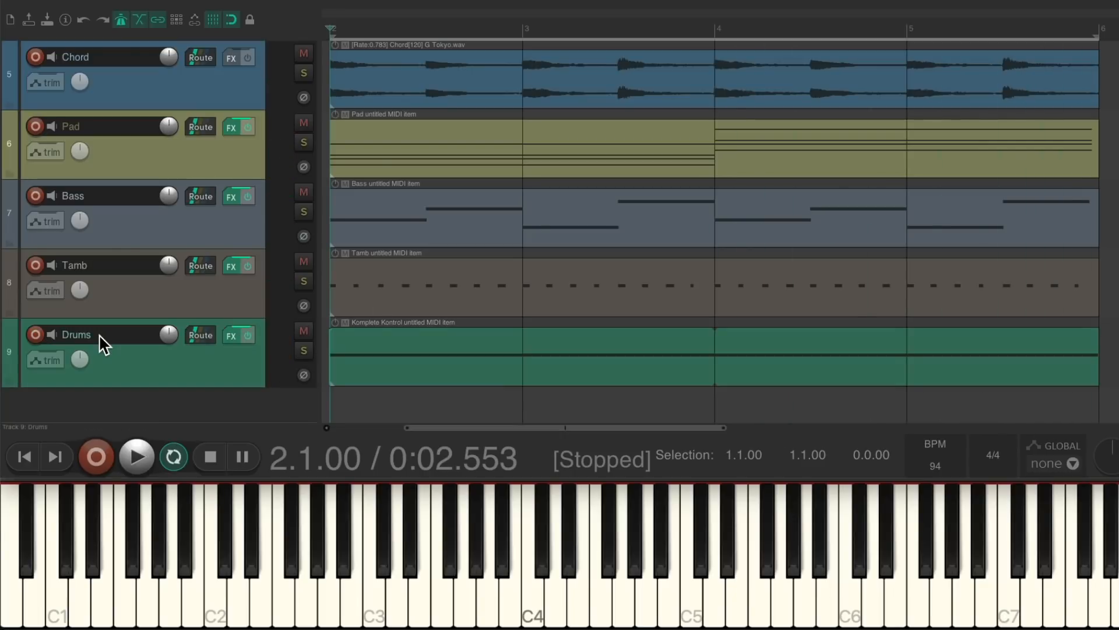
{"action": "key", "text": "space"}
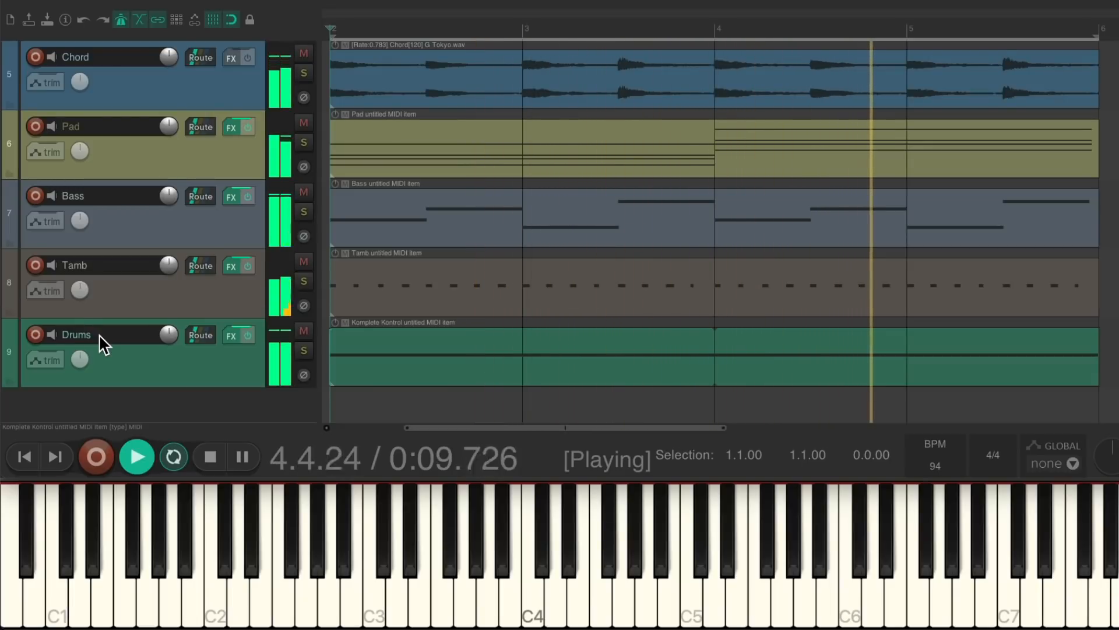
{"action": "key", "text": "space"}
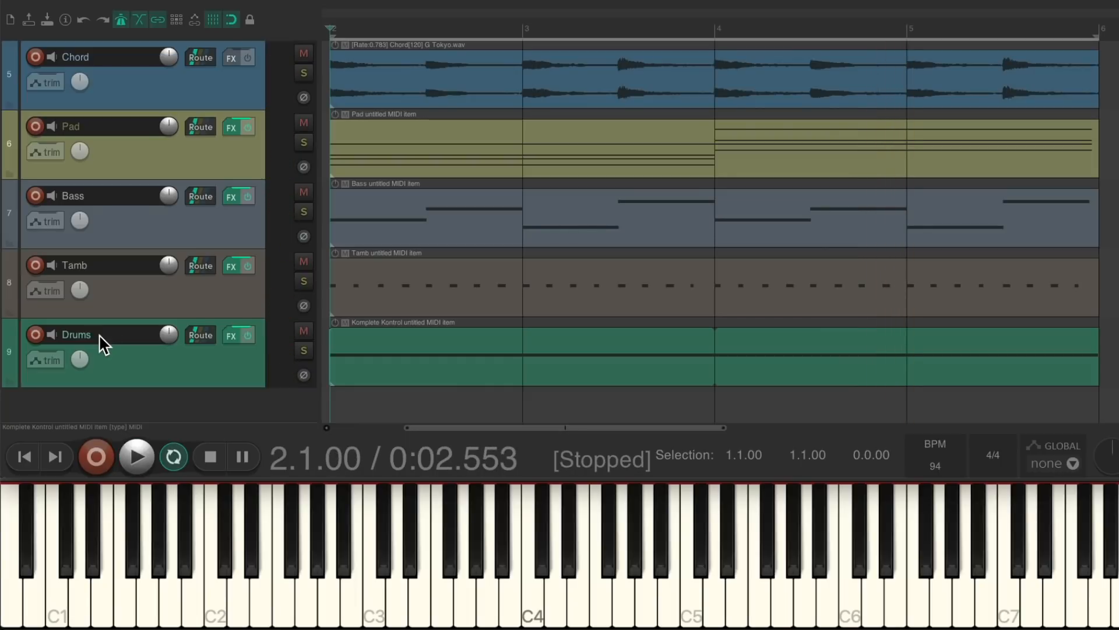
- Insert another track below the Drums track from the Komplete Kontrol template
{"action": "left_click_drag", "start_coordinate": [229, 105], "coordinate": [243, 87]}
{"action": "right_click", "coordinate": [228, 356]}
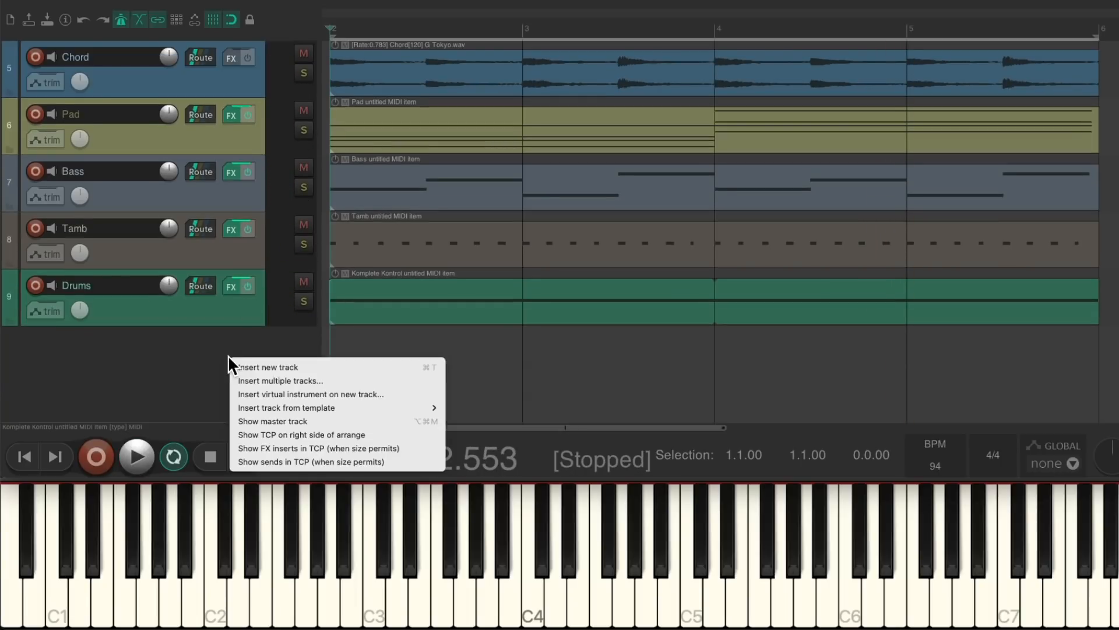
{"action": "mouse_move", "coordinate": [326, 408]}
{"action": "left_click", "coordinate": [509, 453]}
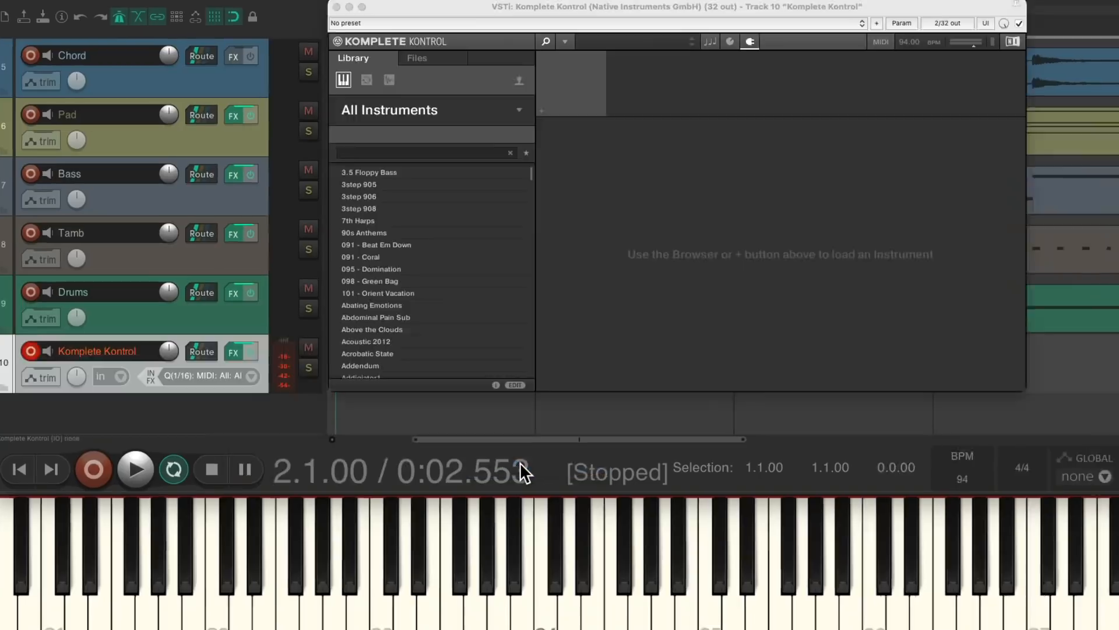
- Filter the one-shots by Drums and Snare
{"action": "left_click", "coordinate": [487, 75]}
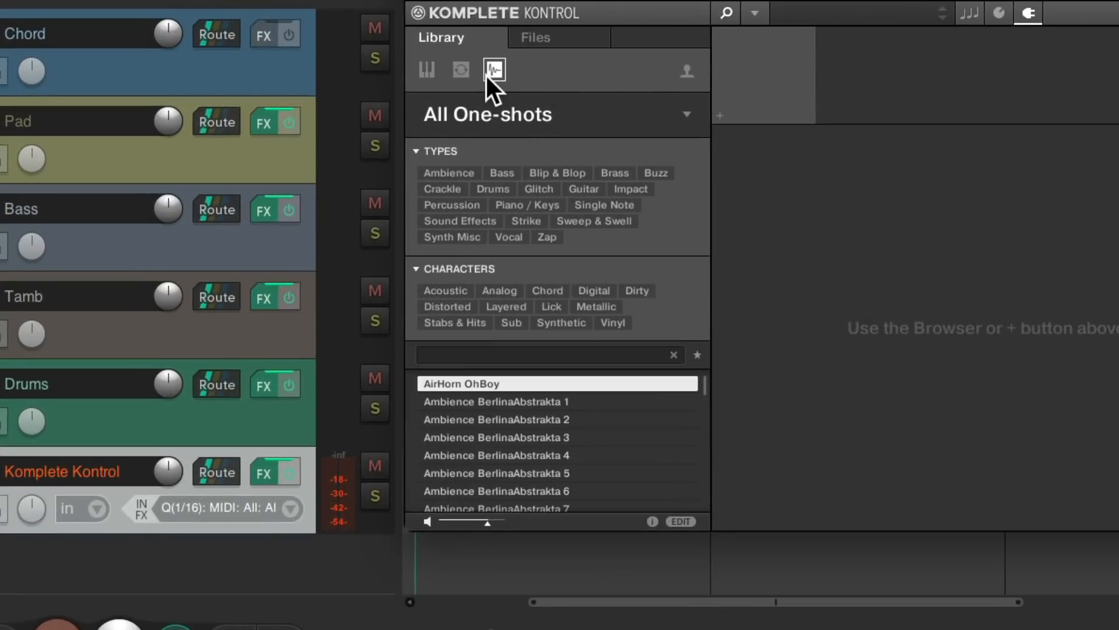
{"action": "left_click", "coordinate": [492, 185]}
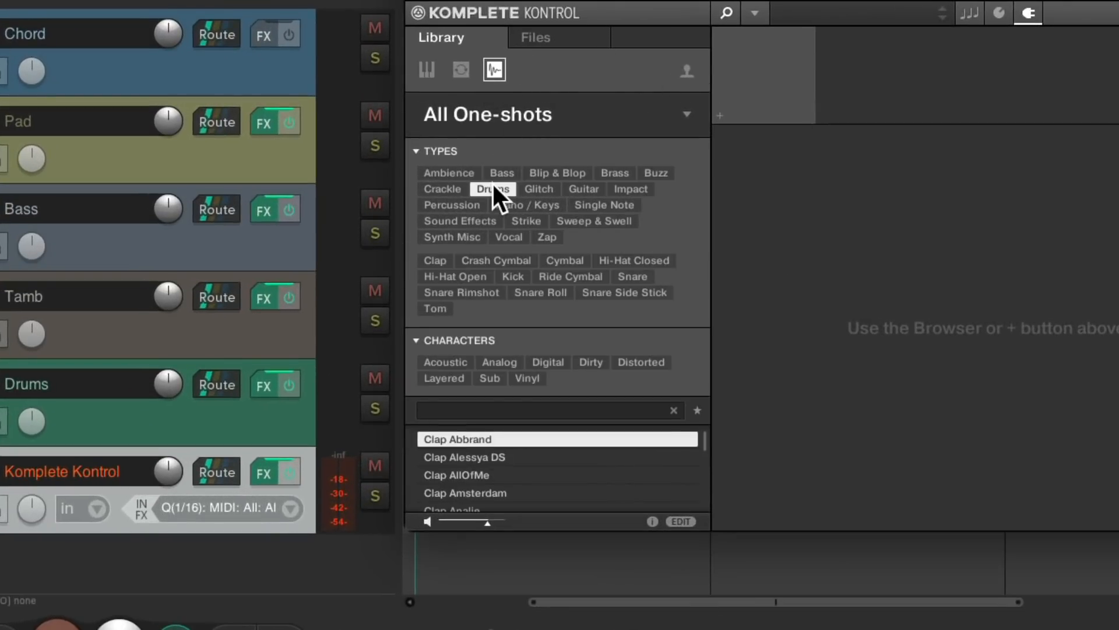
{"action": "left_click", "coordinate": [637, 275]}
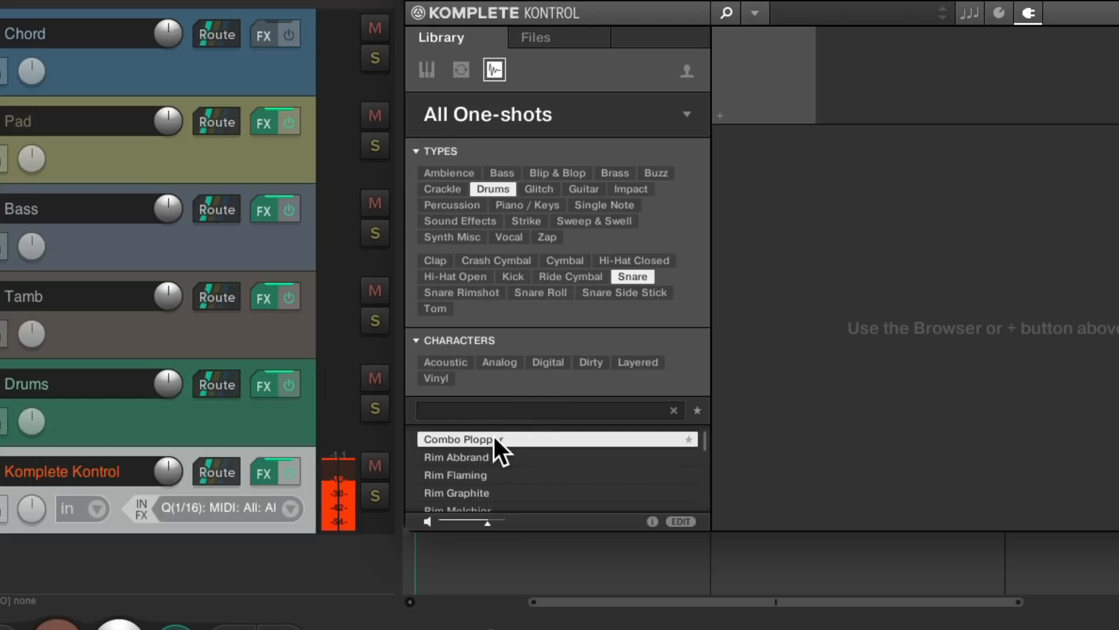
- Preview the snare one-shots in turn and load the sound listed directly after Snare Amsterdam 2
{"action": "key", "text": "Down"}
{"action": "key", "text": "Down"}
{"action": "key", "text": "Down"}
{"action": "key", "text": "Down"}
{"action": "key", "text": "Down"}
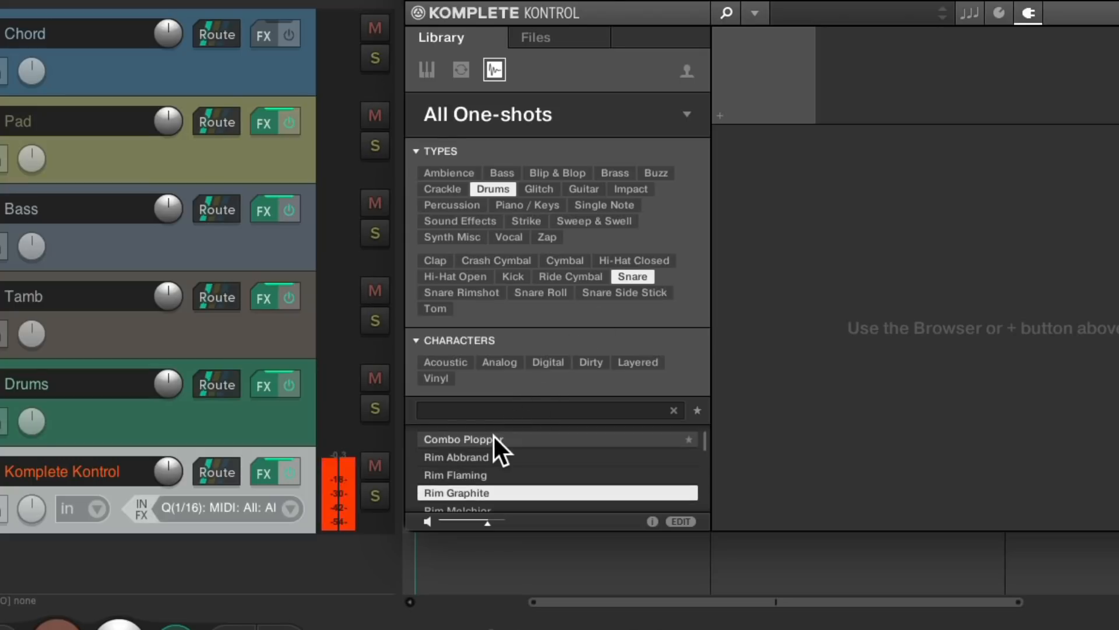
{"action": "key", "text": "Down"}
{"action": "key", "text": "Down"}
{"action": "key", "text": "Down"}
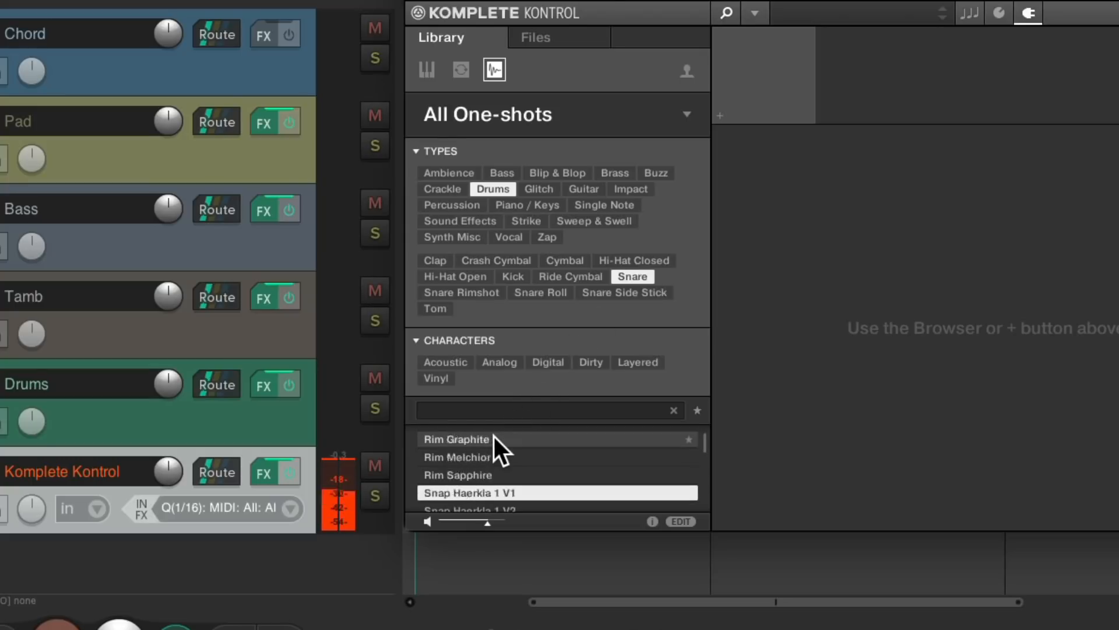
{"action": "key", "text": "Down"}
{"action": "key", "text": "Down"}
{"action": "key", "text": "Down"}
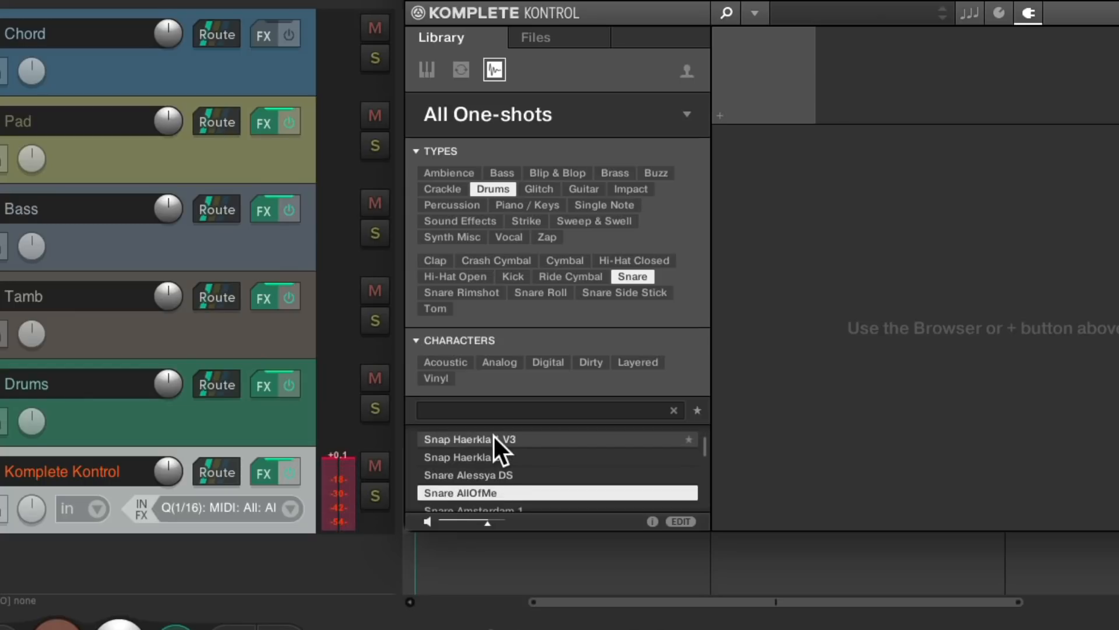
{"action": "key", "text": "Down"}
{"action": "key", "text": "Down"}
{"action": "key", "text": "Down"}
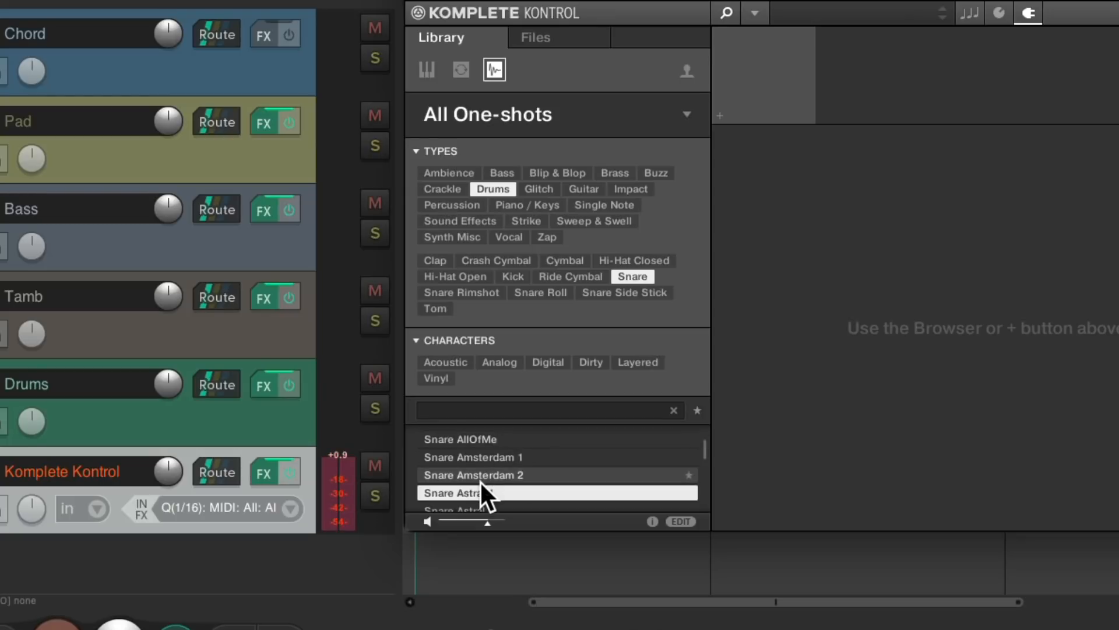
{"action": "double_click", "coordinate": [484, 485]}
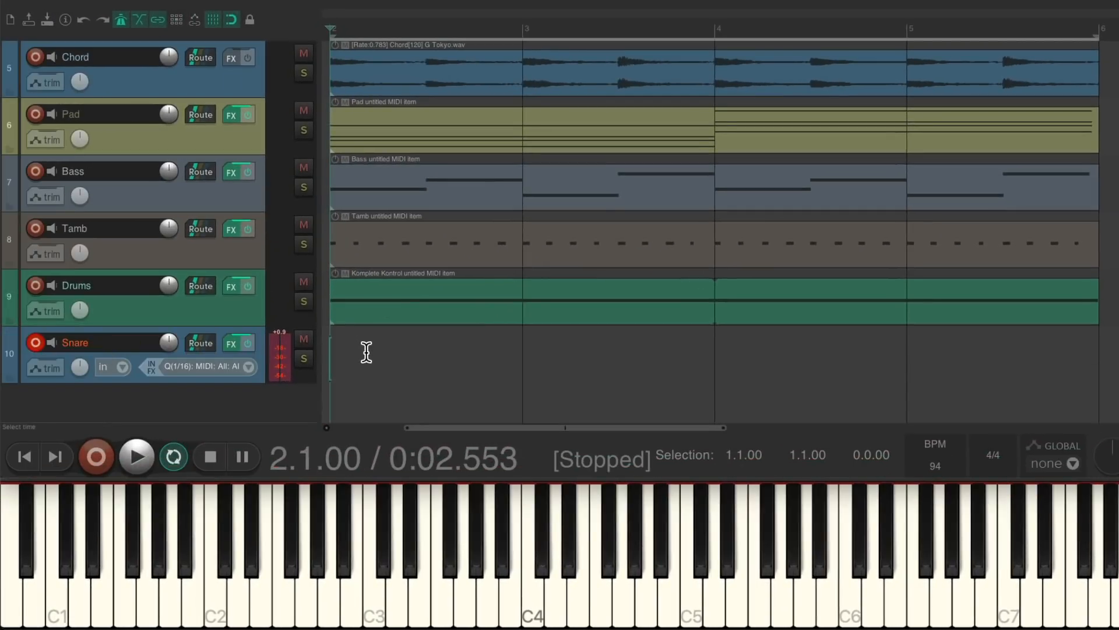
- Record MIDI snare hits on beats 2 and 4 of measures 2 through 5 on the Snare track, and disarm the track
{"action": "key", "text": "ctrl+r"}
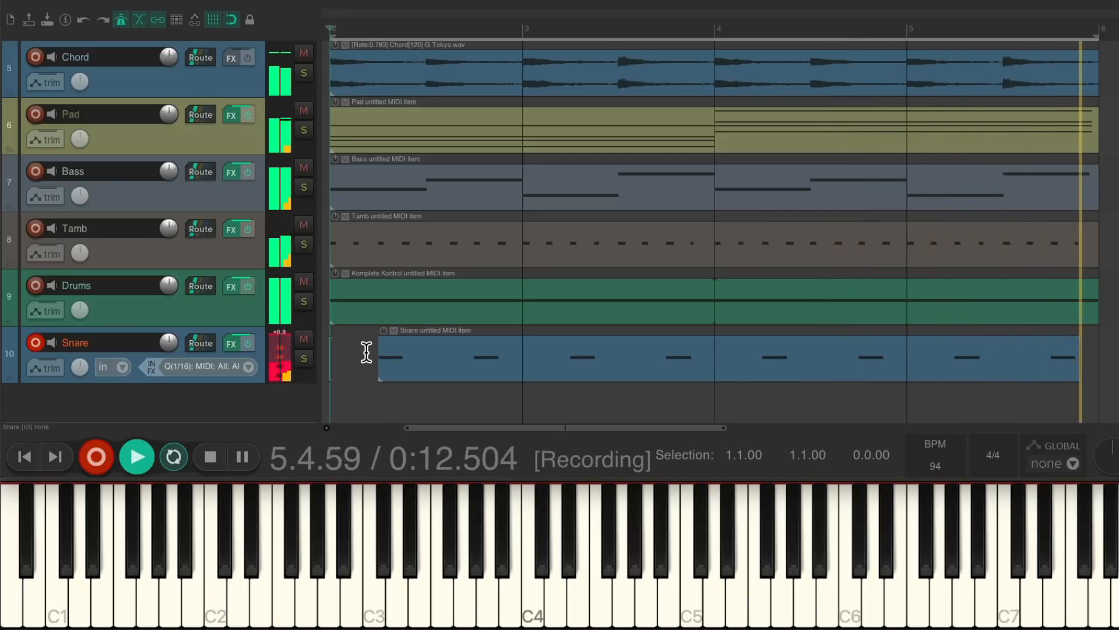
{"action": "key", "text": "ctrl+r"}
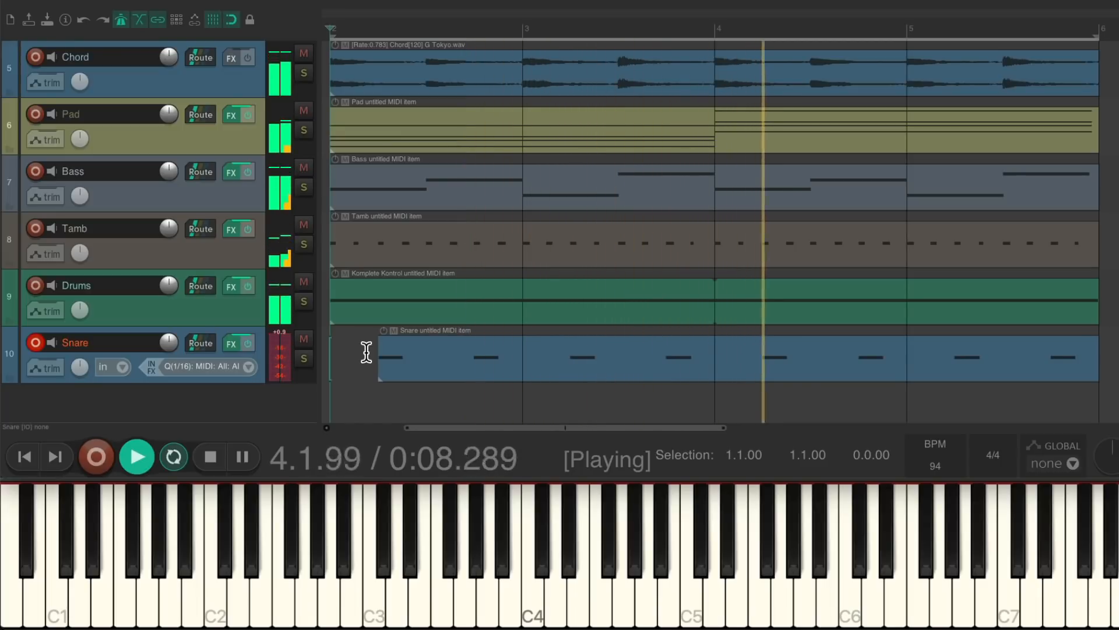
{"action": "key", "text": "space"}
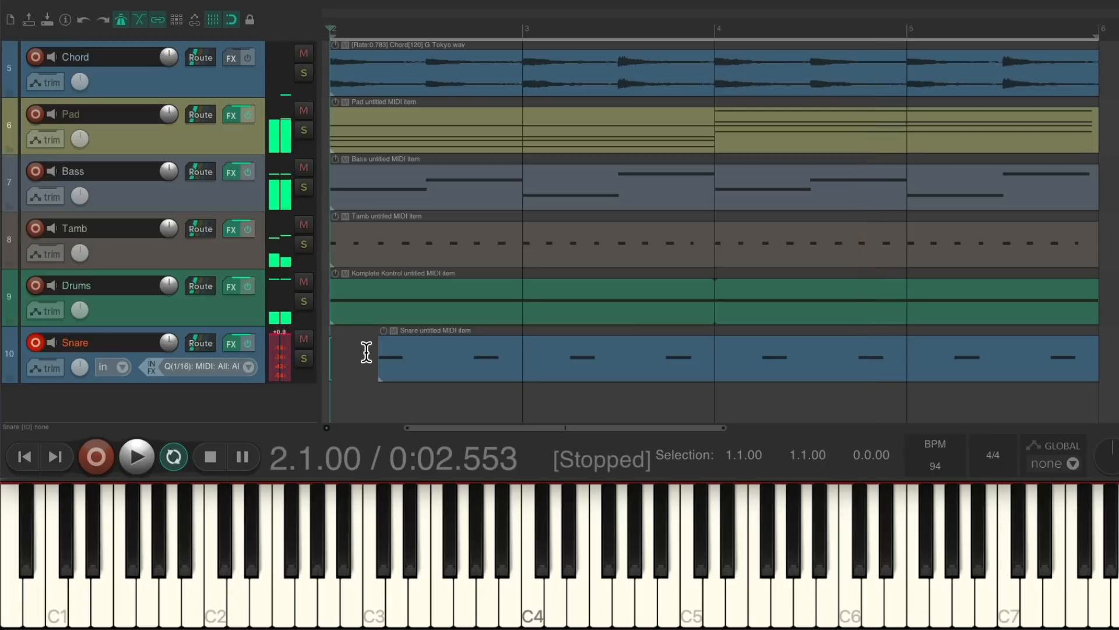
{"action": "left_click", "coordinate": [36, 343]}
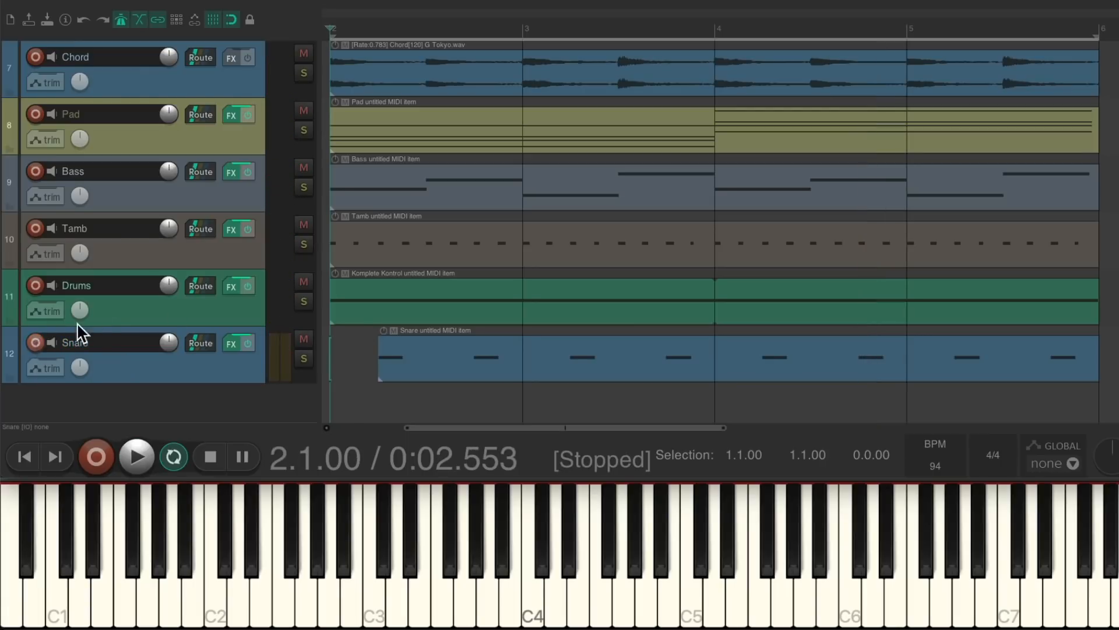
- Insert another track below the Snare track from the Komplete Kontrol template
{"action": "key", "text": "super+Down"}
{"action": "right_click", "coordinate": [83, 370]}
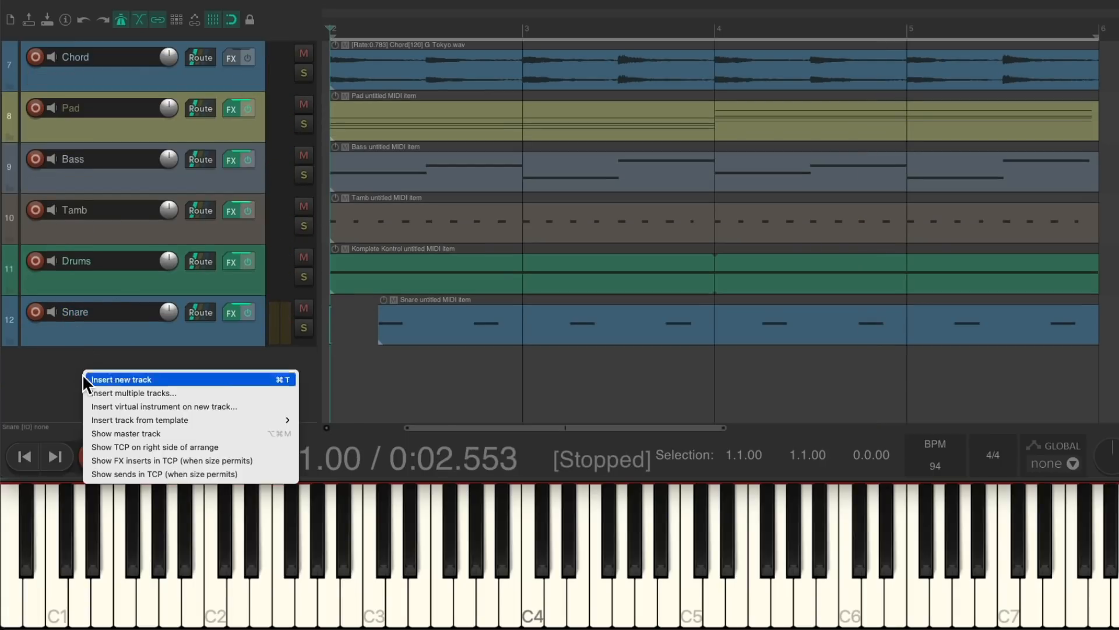
{"action": "mouse_move", "coordinate": [92, 420]}
{"action": "left_click", "coordinate": [396, 467]}
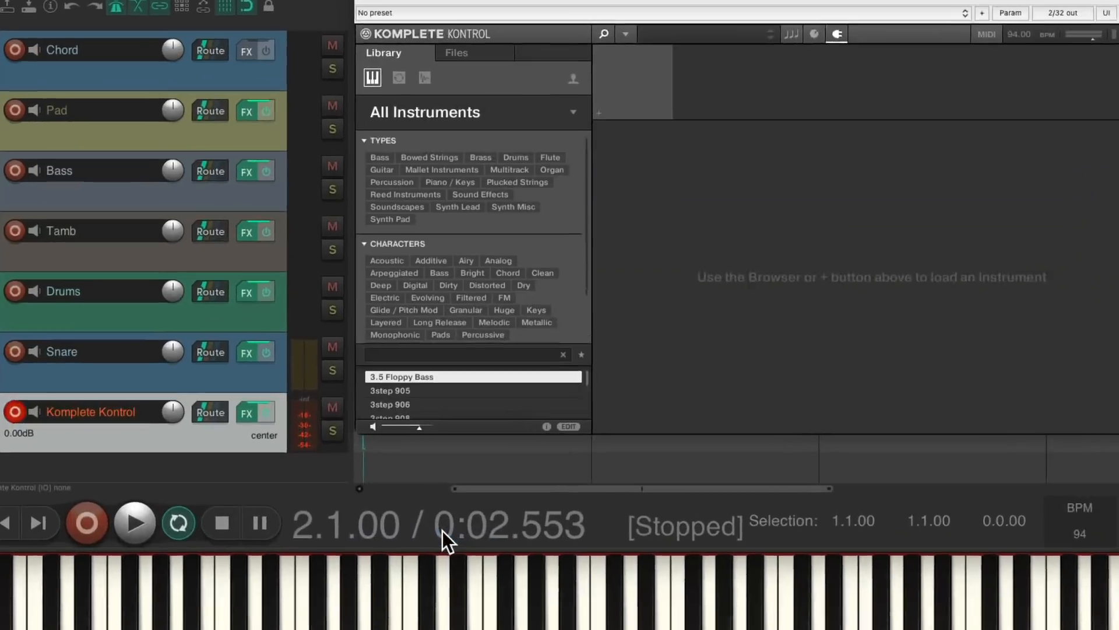
- Filter the new track's one-shots by Drums and Clap
{"action": "left_click", "coordinate": [510, 72]}
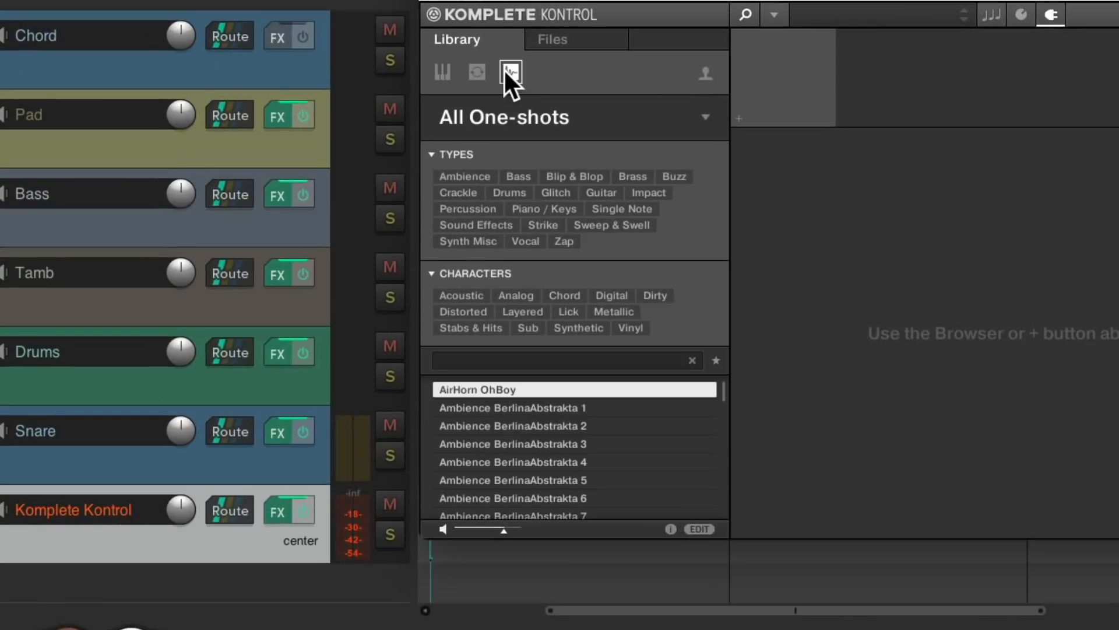
{"action": "left_click", "coordinate": [508, 191]}
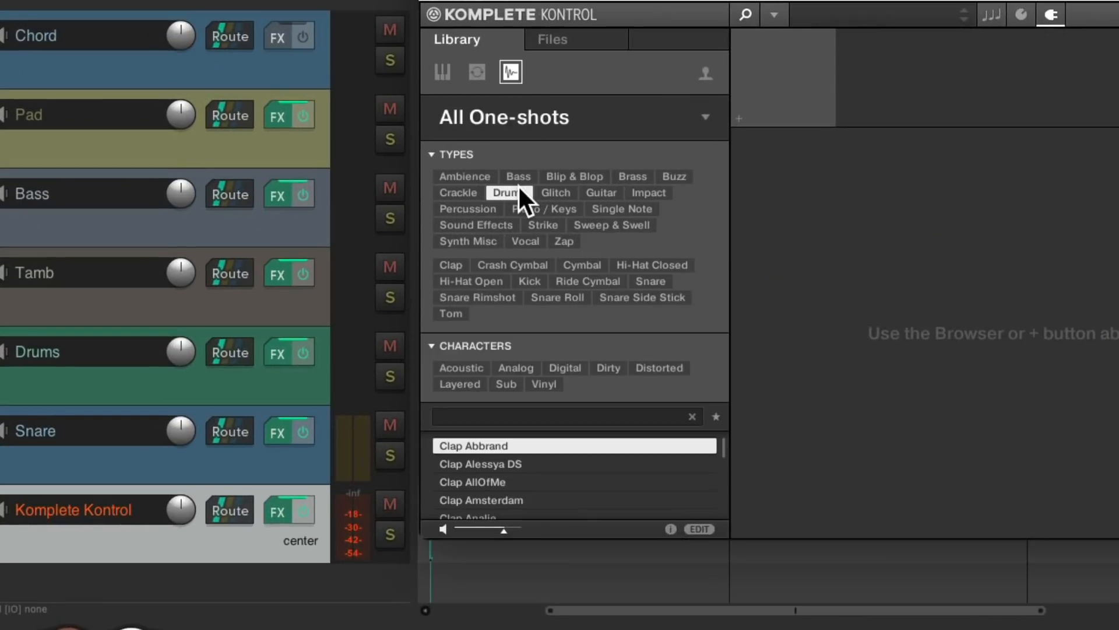
{"action": "left_click", "coordinate": [458, 263]}
- Preview the clap one-shots in turn from Clap Abbrand onward and load Clap Chomp
{"action": "left_click", "coordinate": [579, 428]}
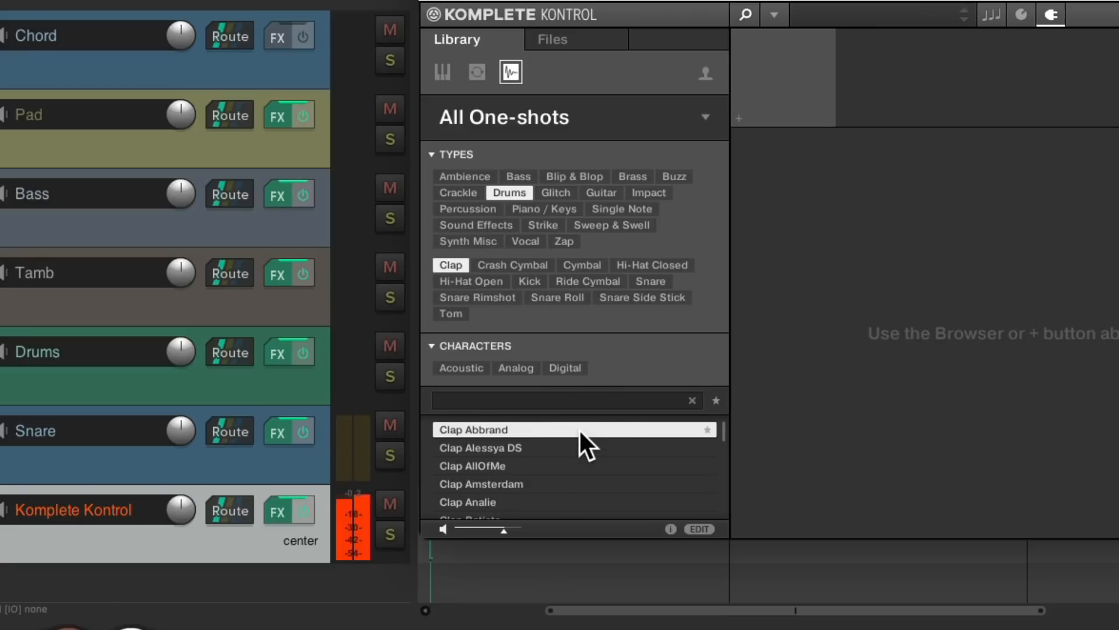
{"action": "key", "text": "Down"}
{"action": "key", "text": "Down"}
{"action": "key", "text": "Down"}
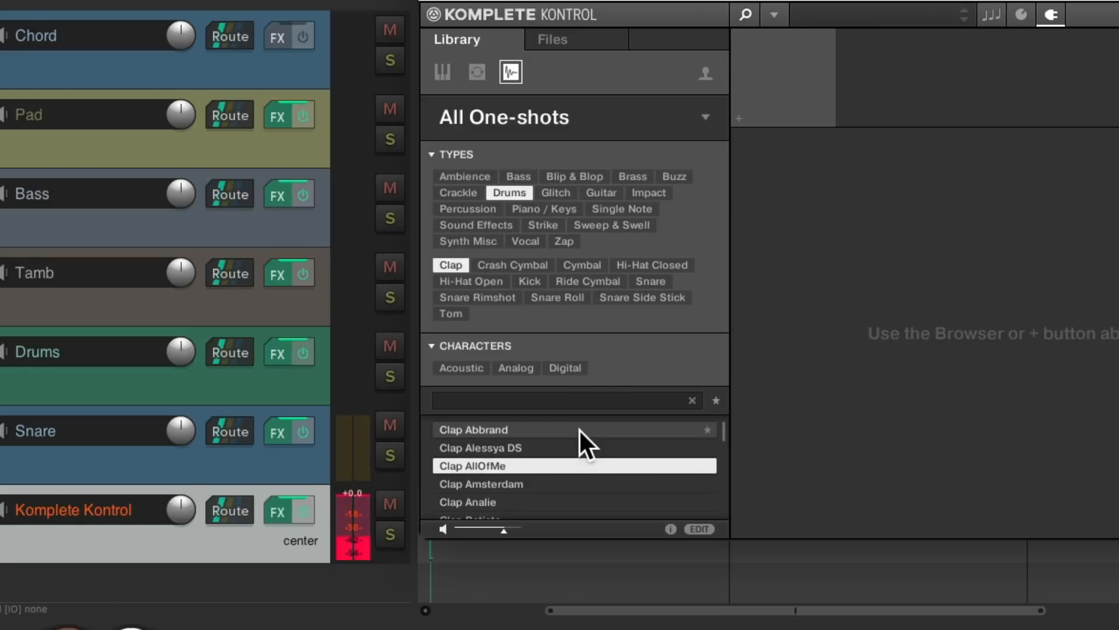
{"action": "key", "text": "Down"}
{"action": "key", "text": "Down"}
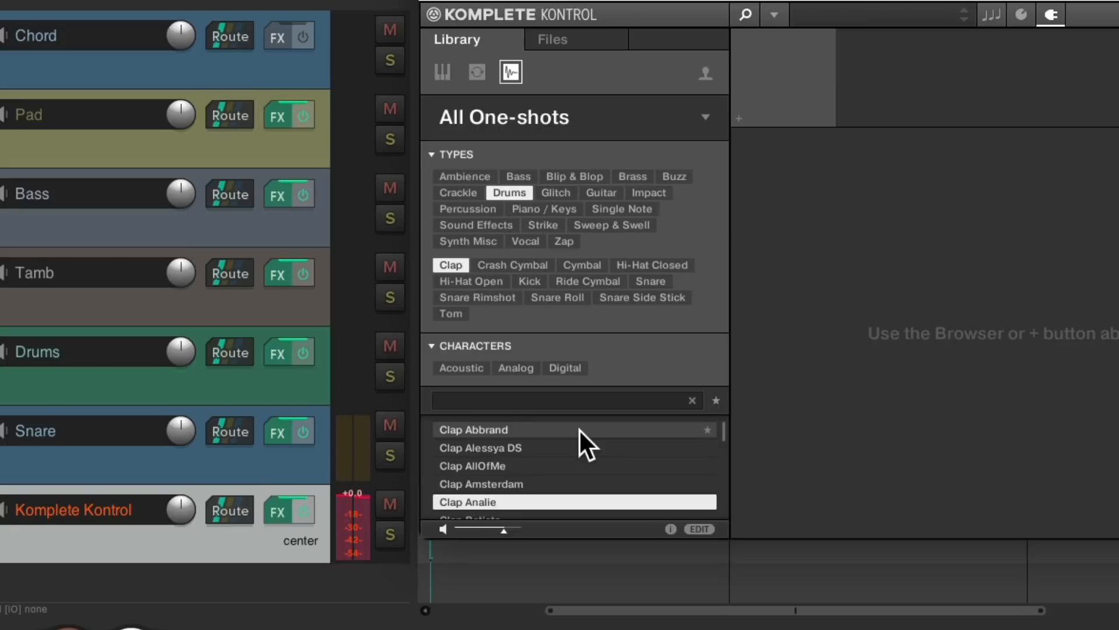
{"action": "key", "text": "Down"}
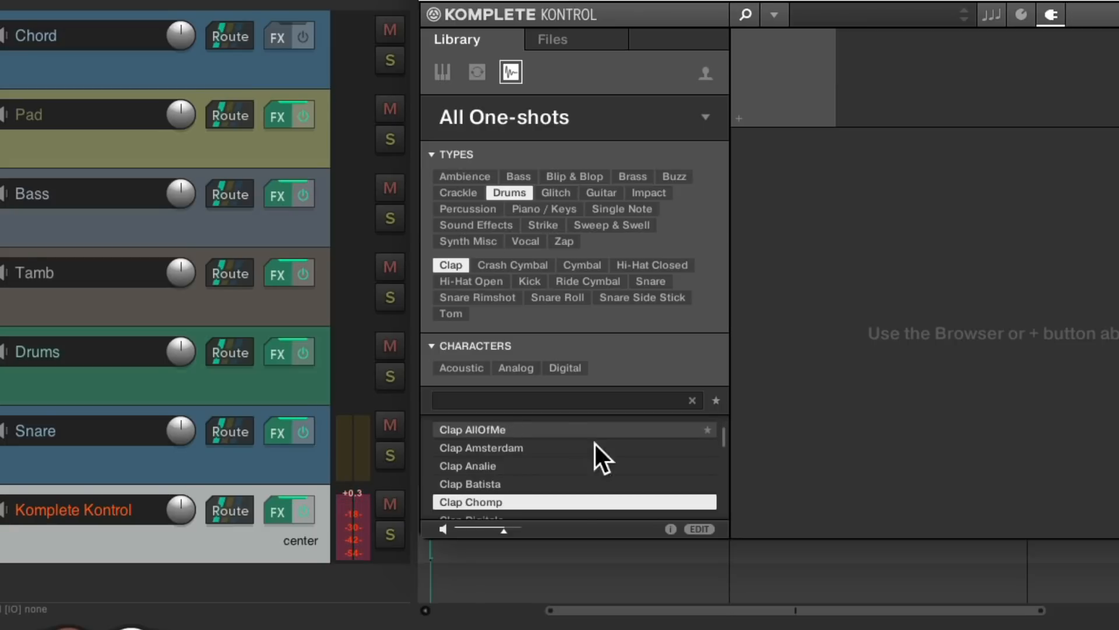
{"action": "double_click", "coordinate": [551, 502]}
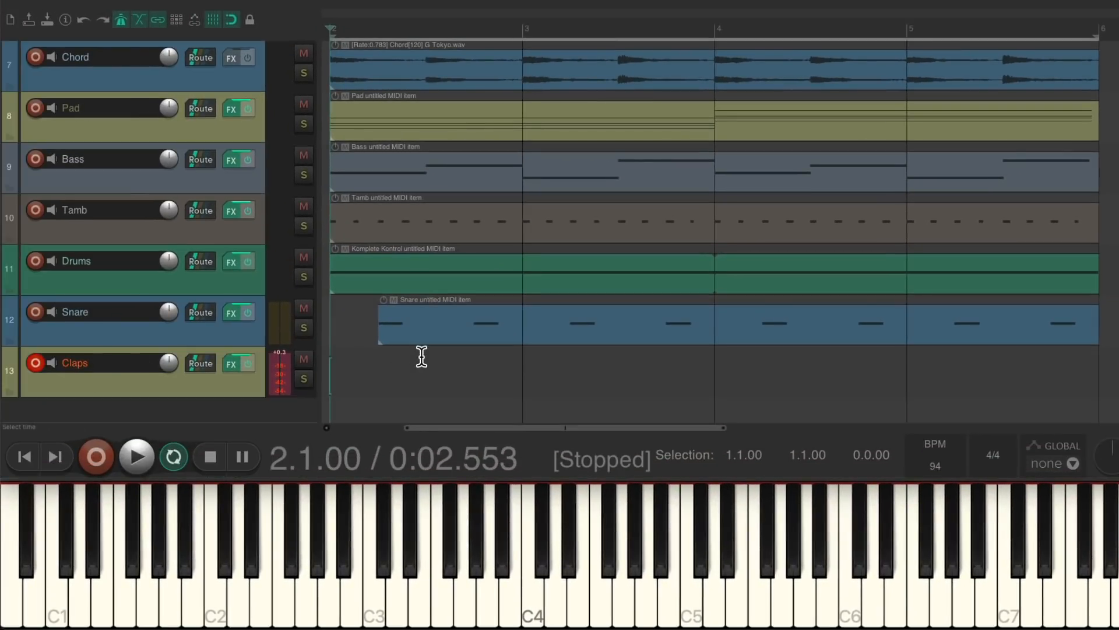
- Record a MIDI clap part on the Claps track through measure 5, starting on beat 4 of measure 2, play it back and disarm the track
{"action": "key", "text": "ctrl+r"}
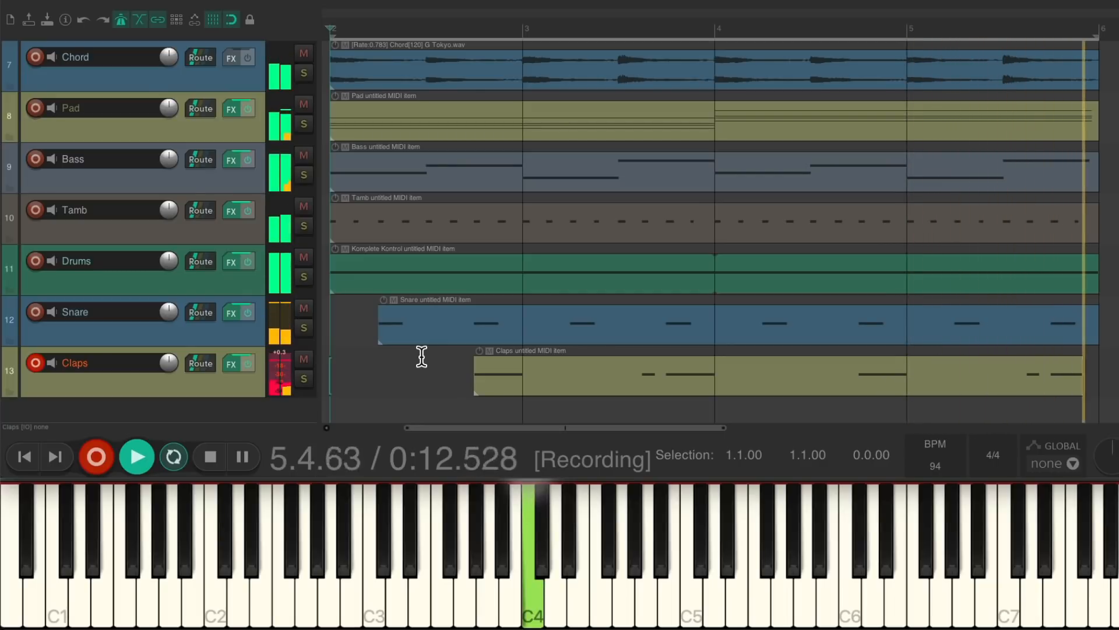
{"action": "key", "text": "super+r"}
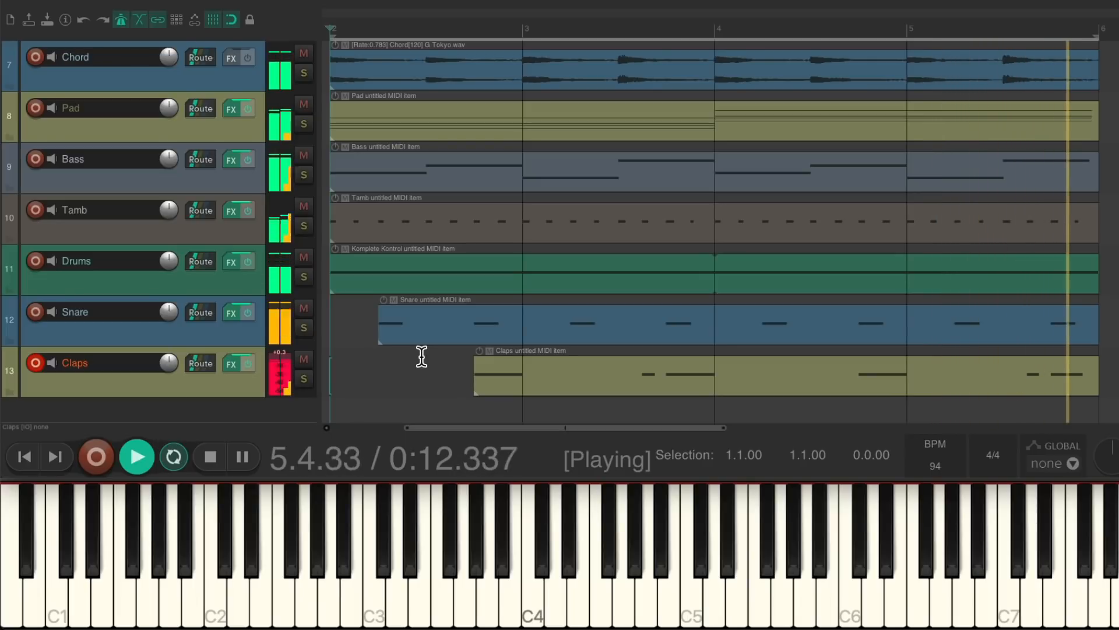
{"action": "key", "text": "space"}
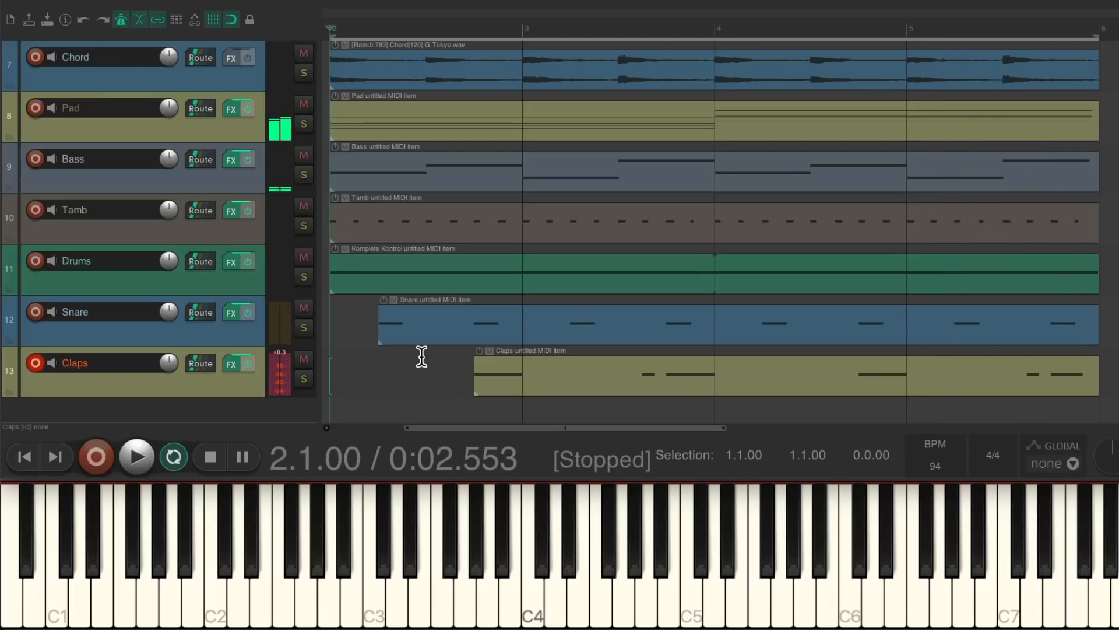
{"action": "key", "text": "super+Down"}
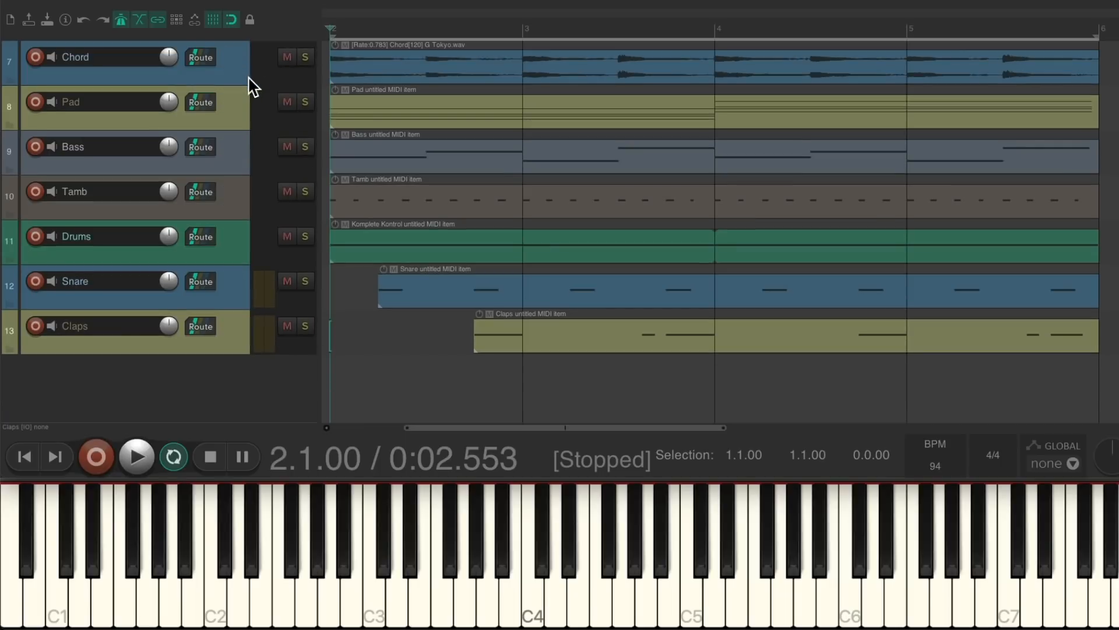
- Insert another track below the Claps track from the Komplete Kontrol template
{"action": "right_click", "coordinate": [233, 384]}
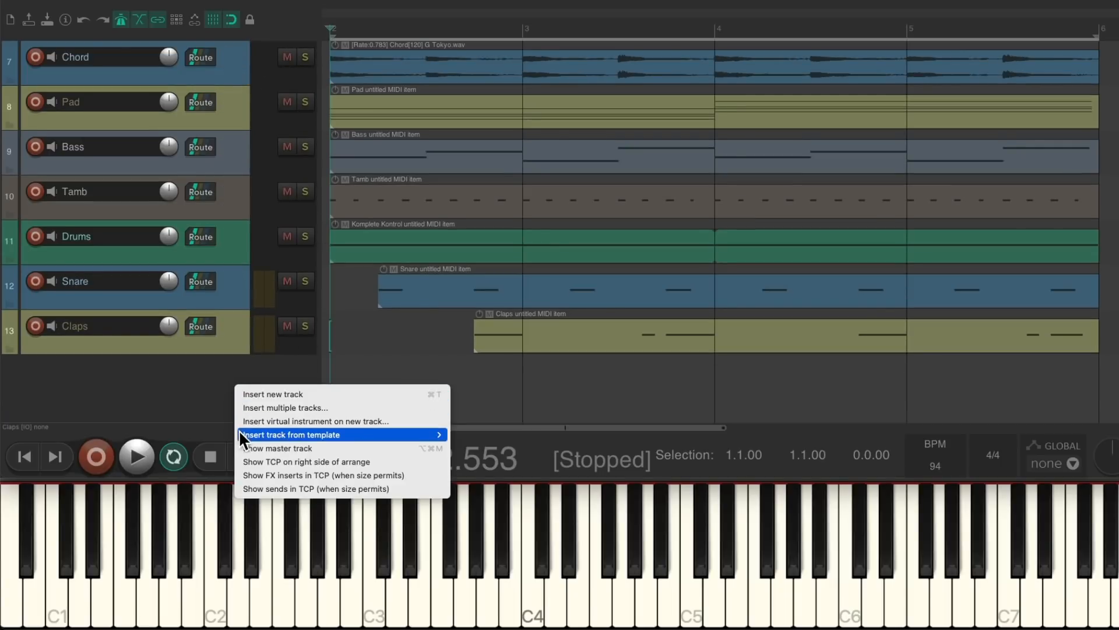
{"action": "mouse_move", "coordinate": [243, 435]}
{"action": "left_click", "coordinate": [518, 480]}
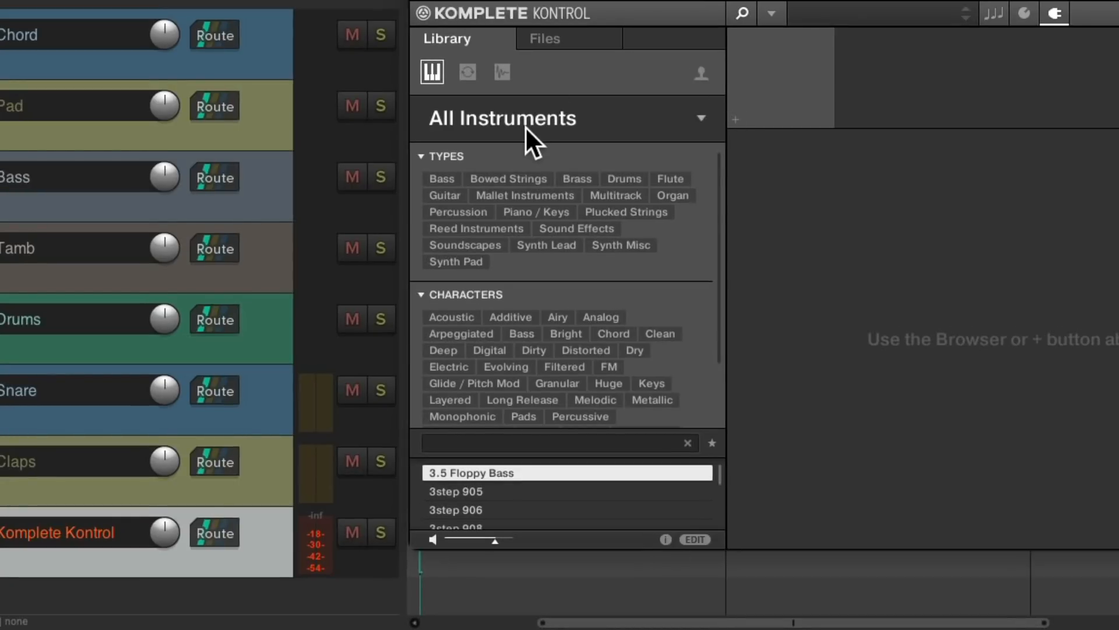
- Filter the instruments by Piano / Keys and Grand Piano, preview the first presets and load Cinema
{"action": "left_click", "coordinate": [563, 211]}
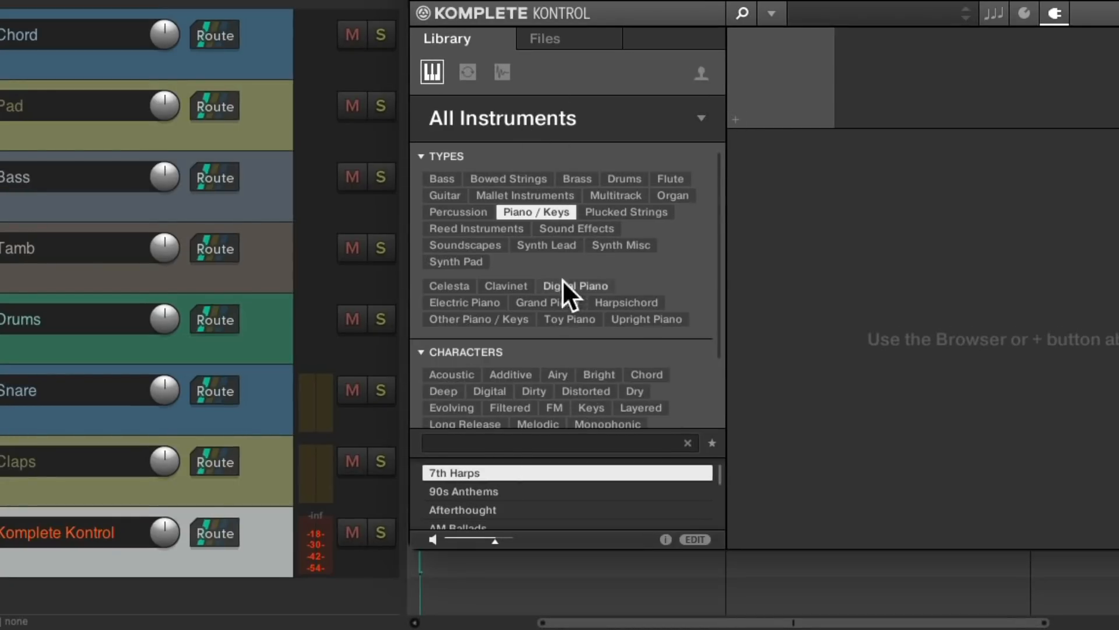
{"action": "left_click", "coordinate": [557, 301]}
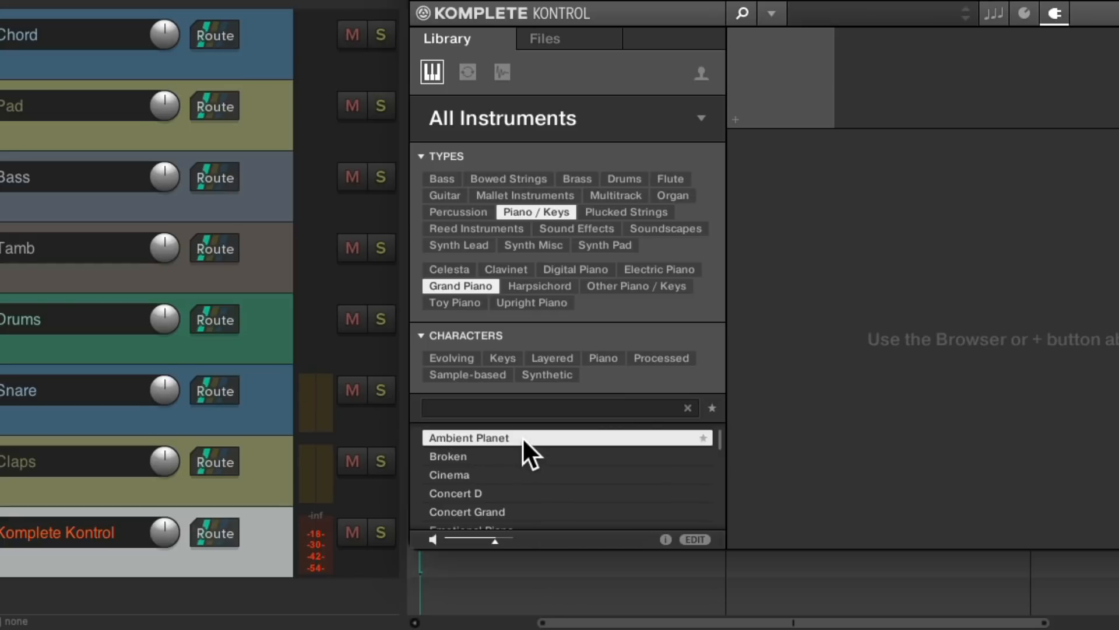
{"action": "key", "text": "Down"}
{"action": "key", "text": "Down"}
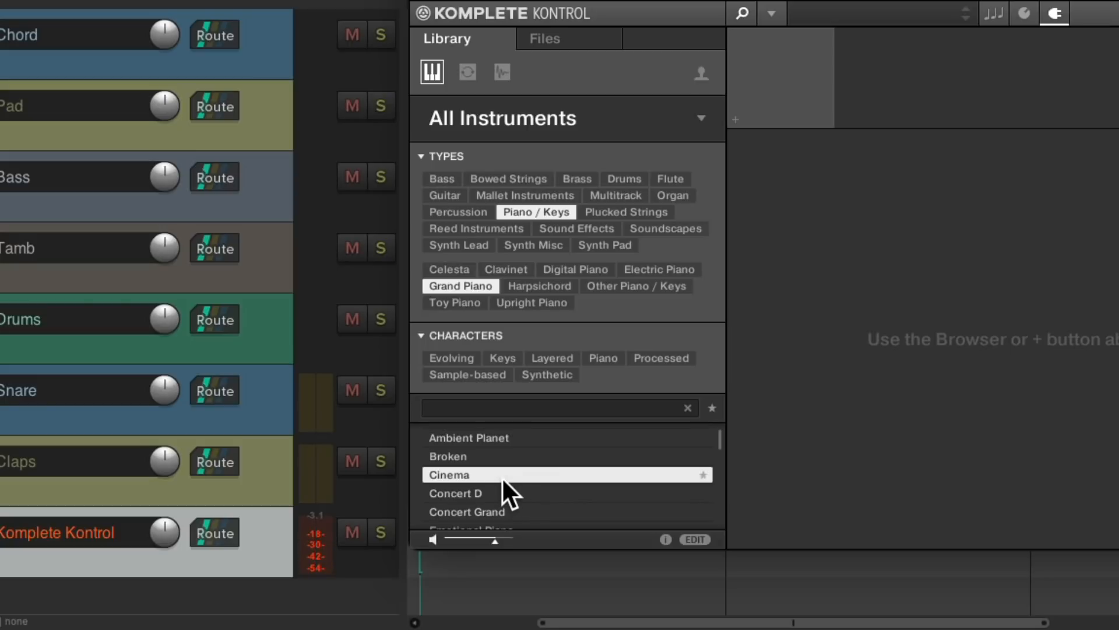
{"action": "double_click", "coordinate": [483, 474]}
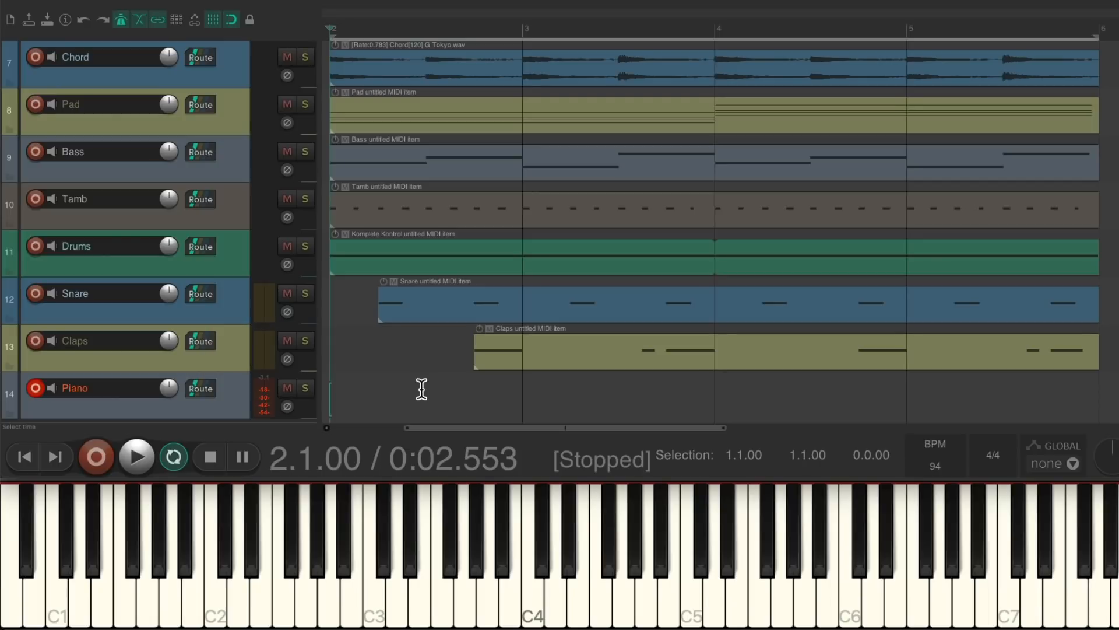
- Record a MIDI piano melody on the Piano track across measures 2 through 5, play it back and disarm the track
{"action": "key", "text": "ctrl+r"}
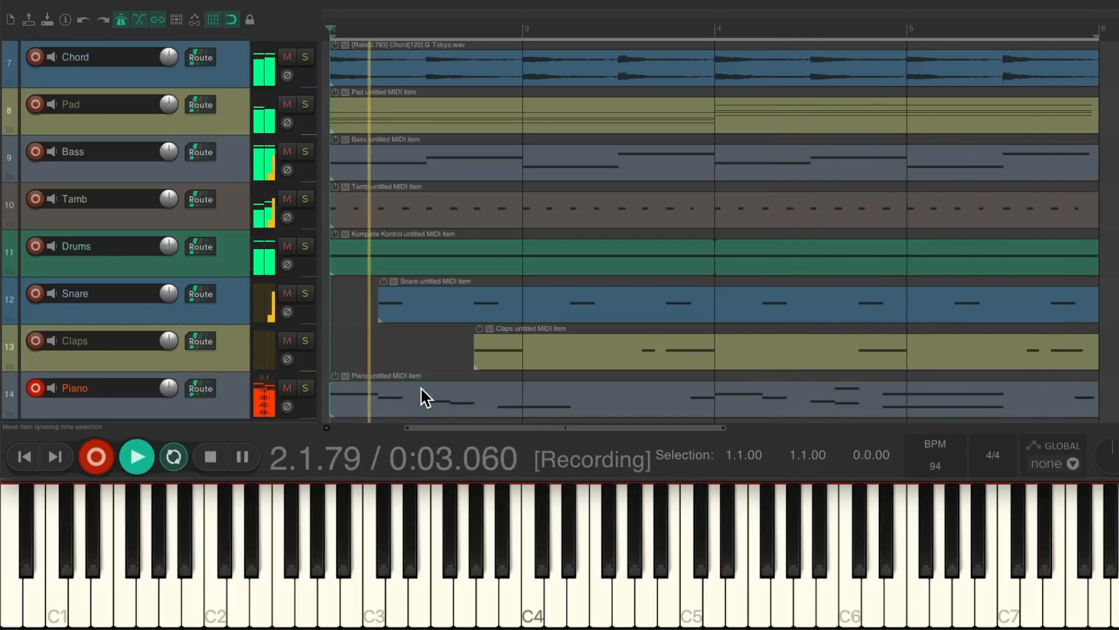
{"action": "key", "text": "super+r"}
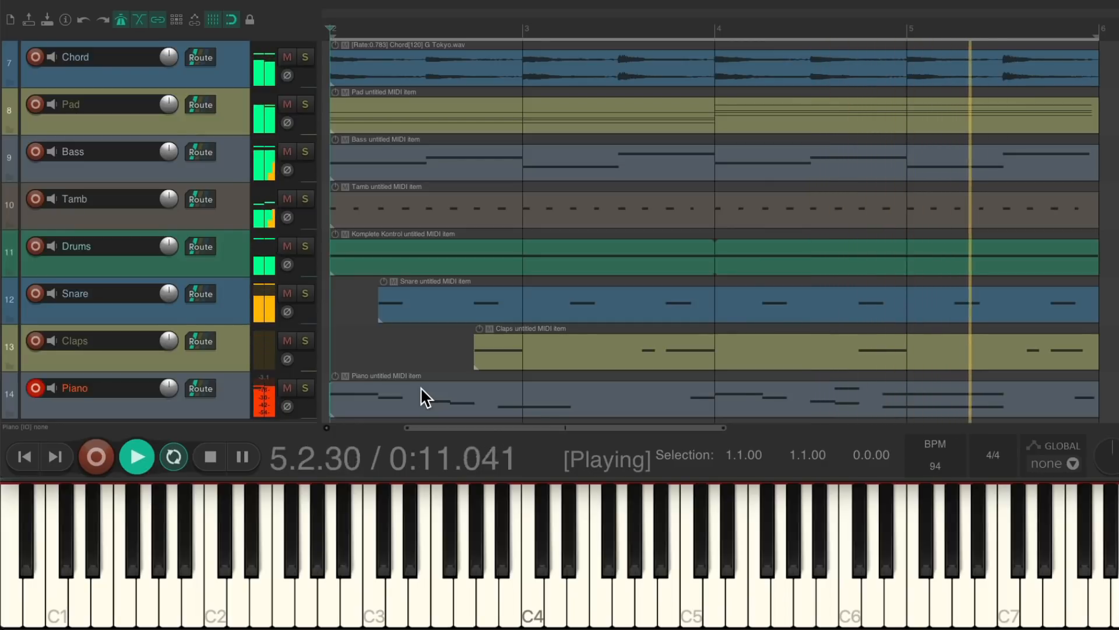
{"action": "key", "text": "space"}
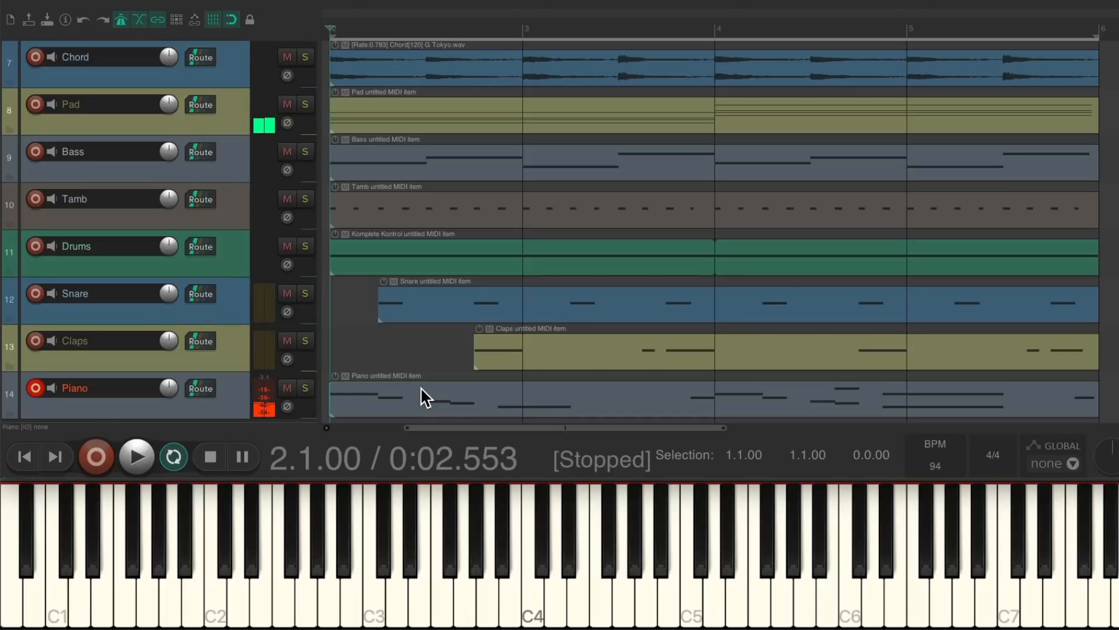
{"action": "left_click", "coordinate": [36, 388]}
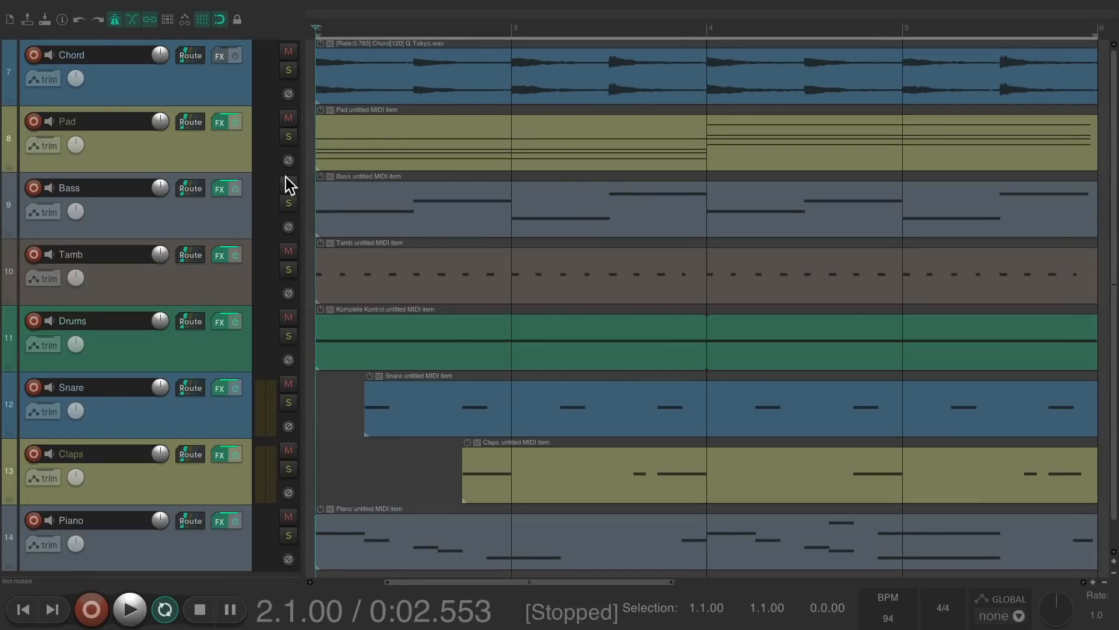
- Mute the tracks from Pad through Piano, play the loop and unmute them progressively down to Piano to hear the arrangement build
{"action": "left_click_drag", "start_coordinate": [288, 118], "coordinate": [288, 517]}
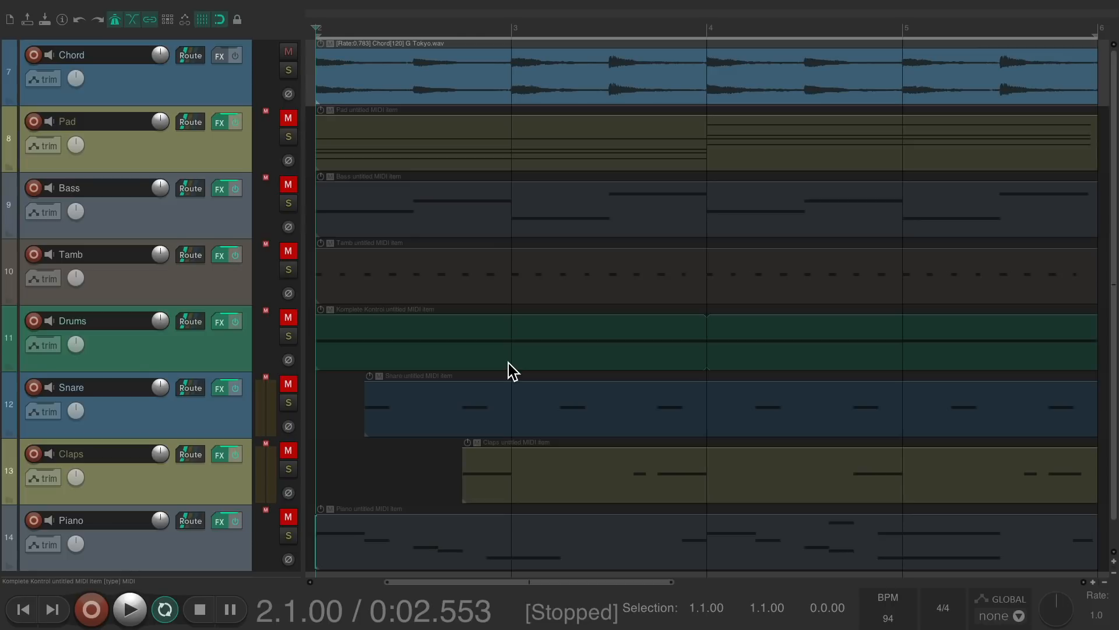
{"action": "key", "text": "space"}
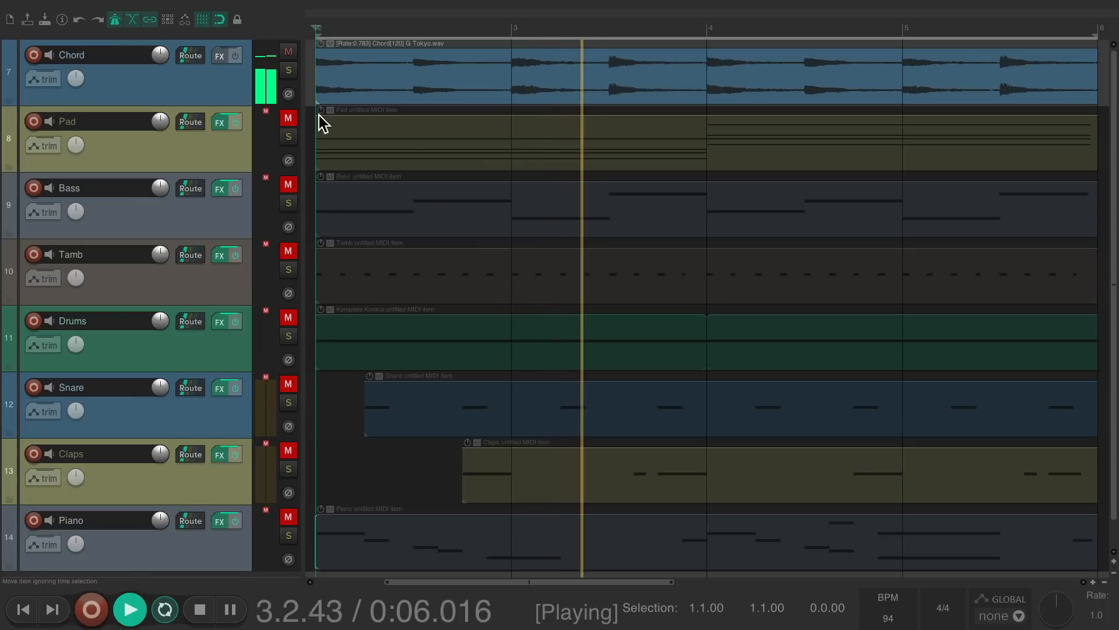
{"action": "left_click", "coordinate": [287, 118]}
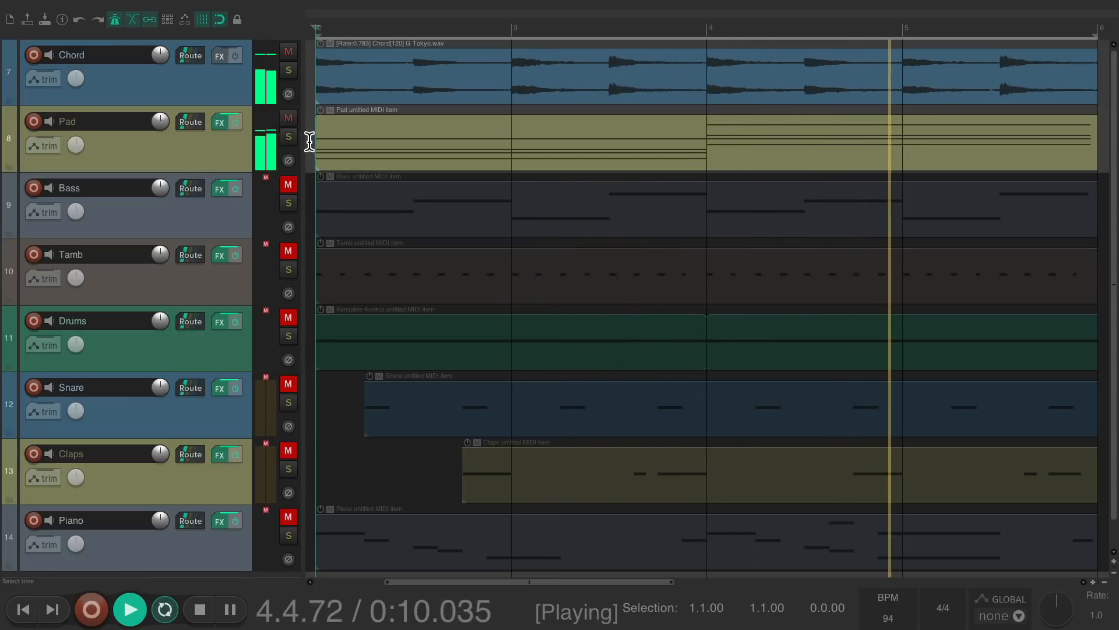
{"action": "left_click", "coordinate": [289, 185]}
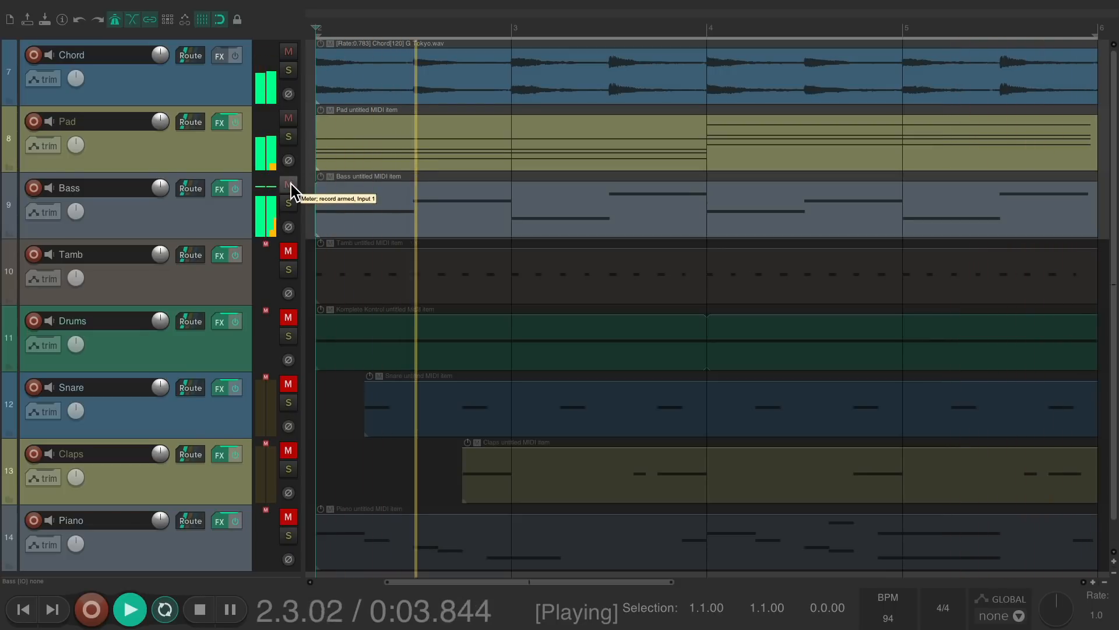
{"action": "left_click", "coordinate": [288, 249]}
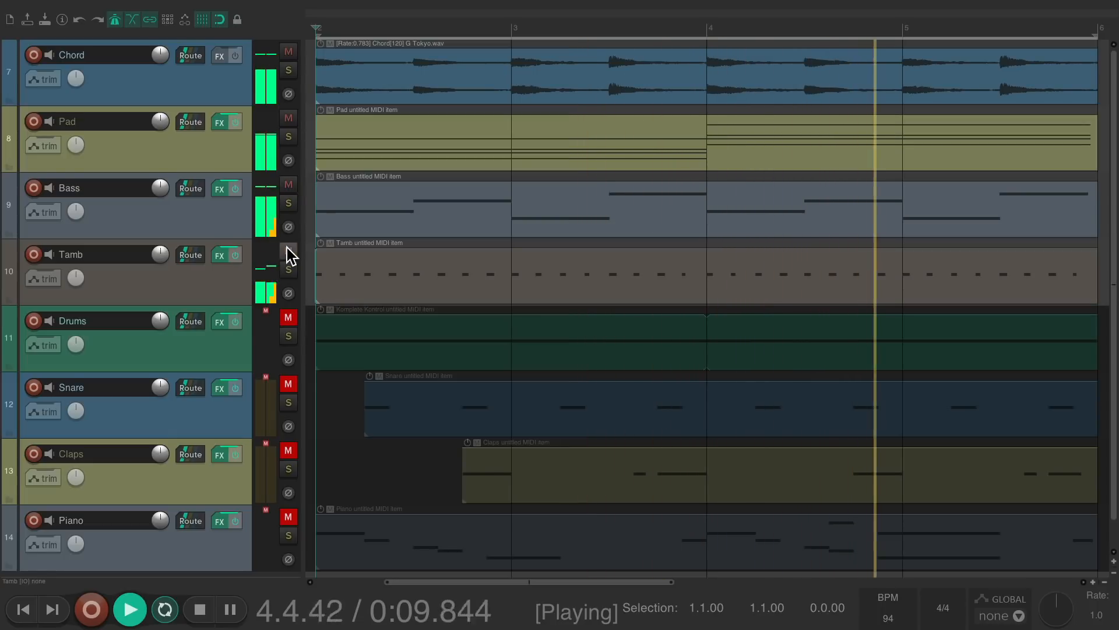
{"action": "left_click", "coordinate": [288, 385]}
{"action": "left_click", "coordinate": [289, 317]}
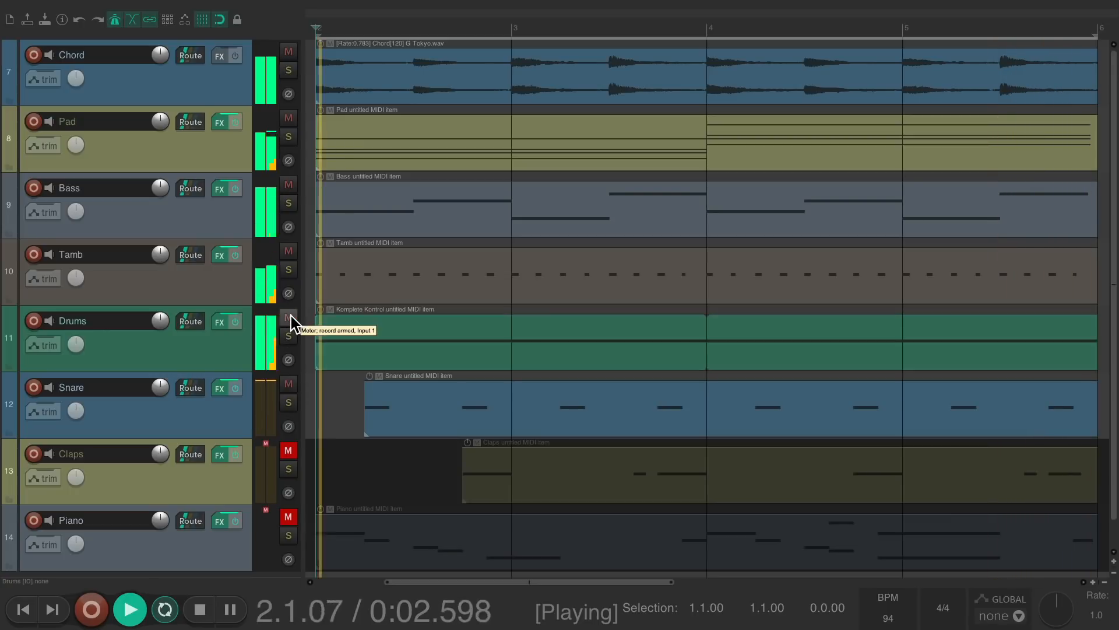
{"action": "left_click", "coordinate": [290, 449]}
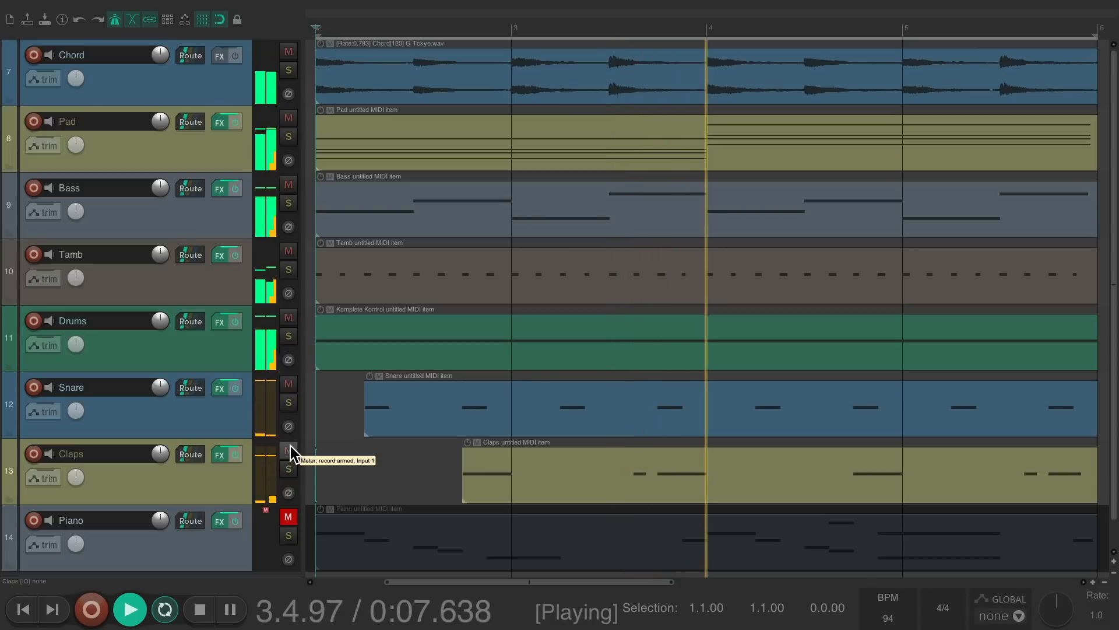
{"action": "left_click", "coordinate": [288, 516]}
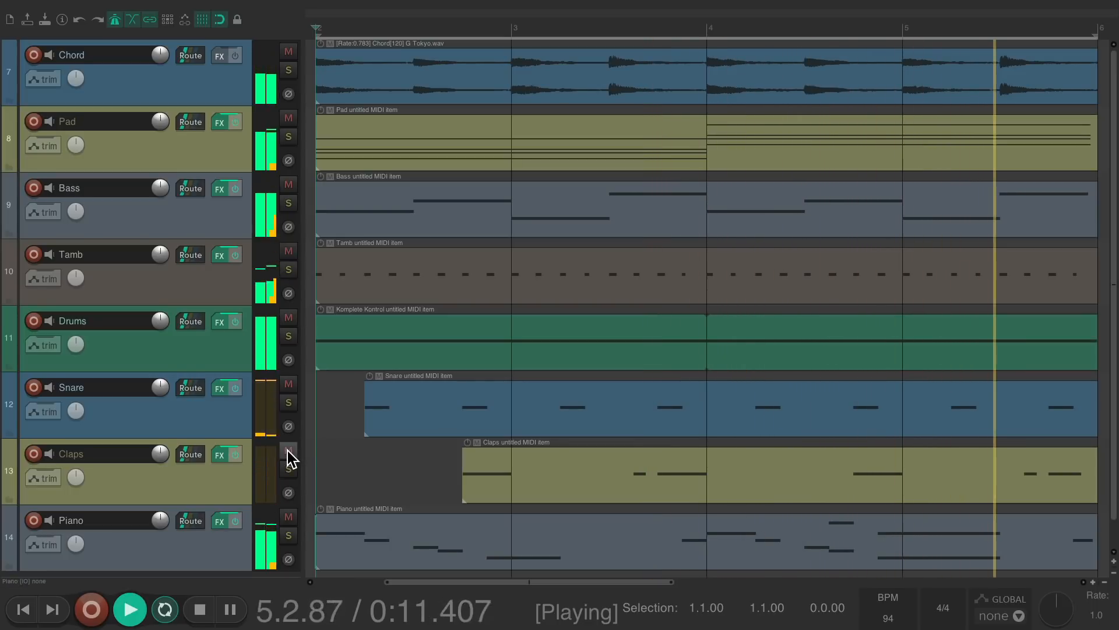
- Mute the tracks from Claps up to Pad during playback, and bring them back progressively over the Chord and Piano tracks
{"action": "left_click_drag", "start_coordinate": [288, 450], "coordinate": [288, 121]}
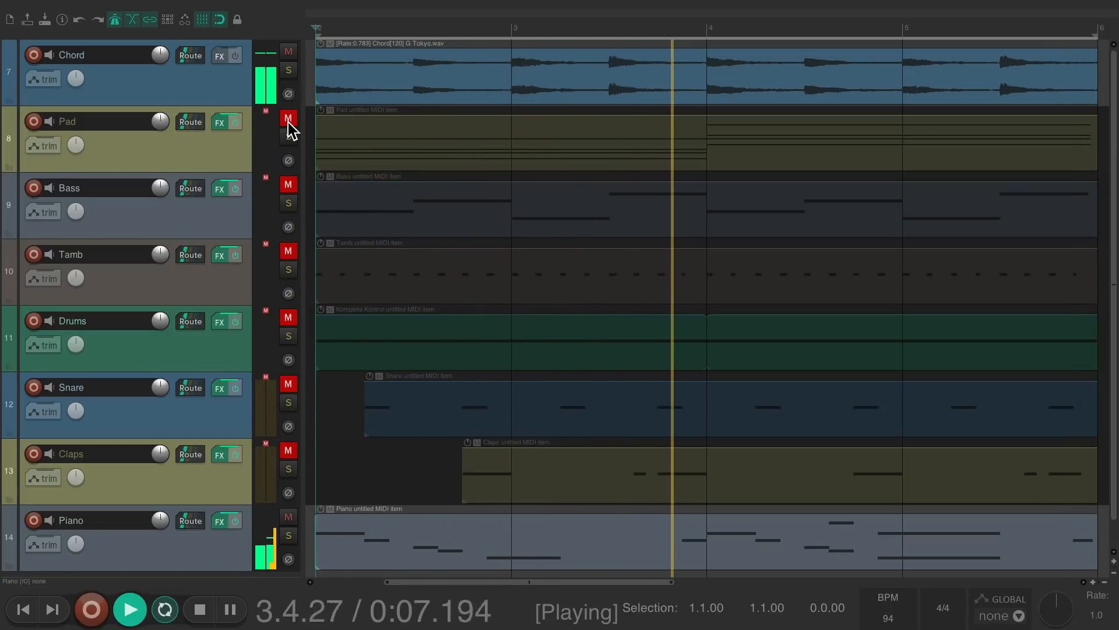
{"action": "left_click", "coordinate": [288, 119]}
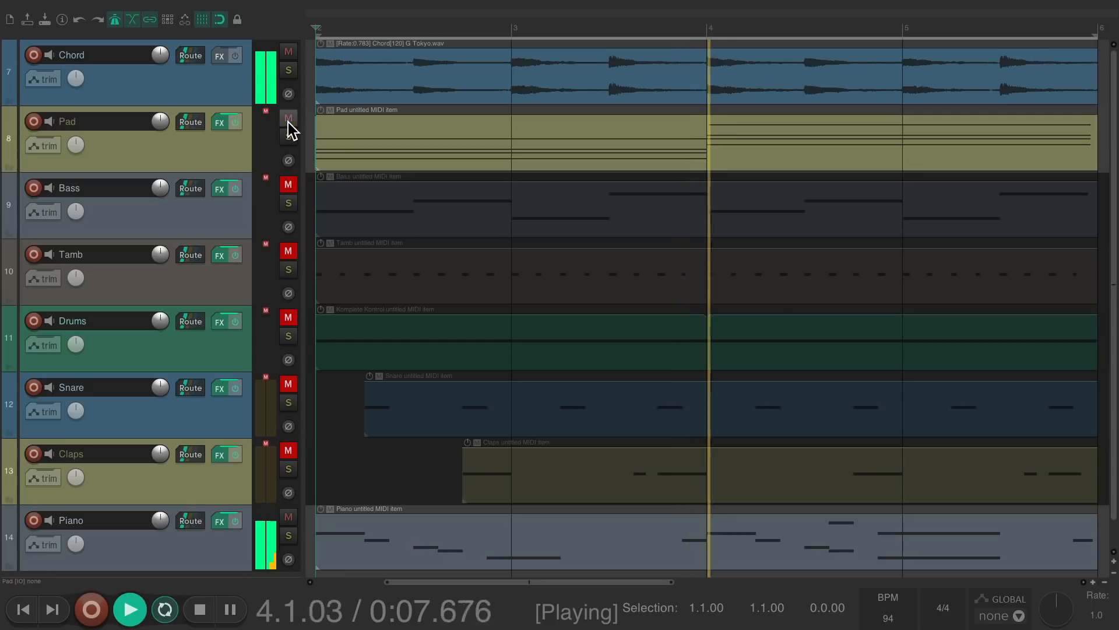
{"action": "left_click", "coordinate": [288, 184]}
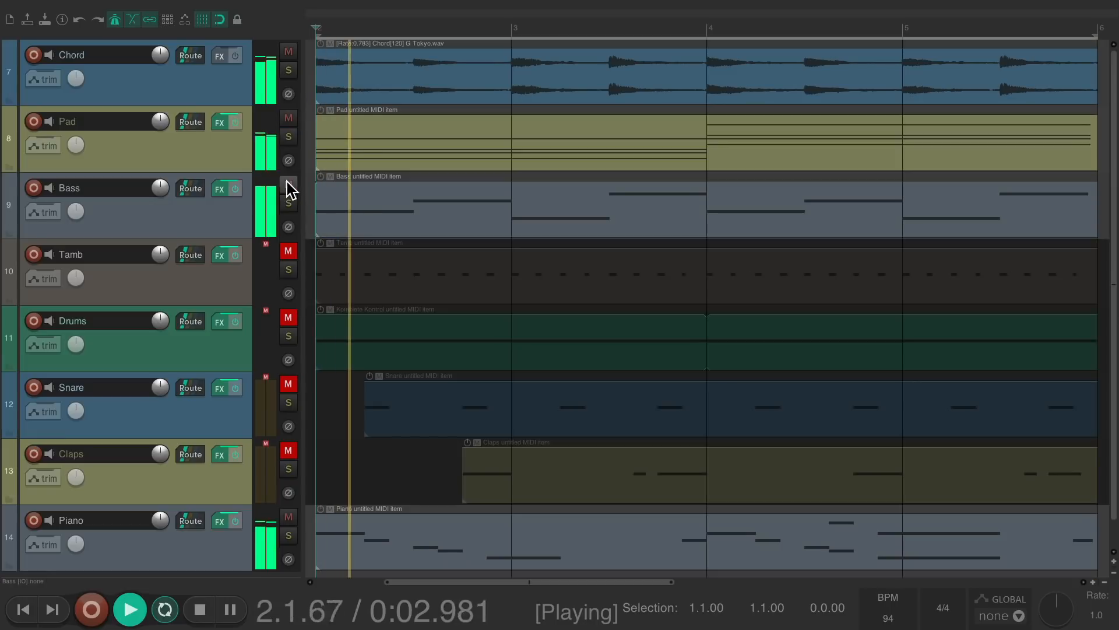
{"action": "left_click", "coordinate": [288, 252]}
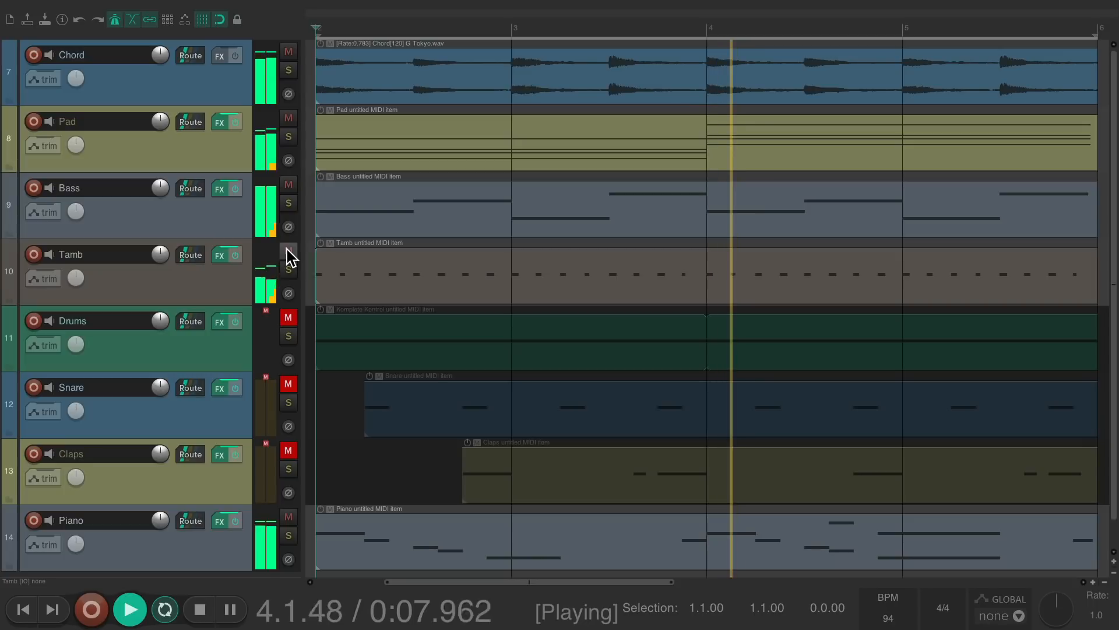
{"action": "left_click", "coordinate": [288, 383]}
{"action": "left_click", "coordinate": [288, 318]}
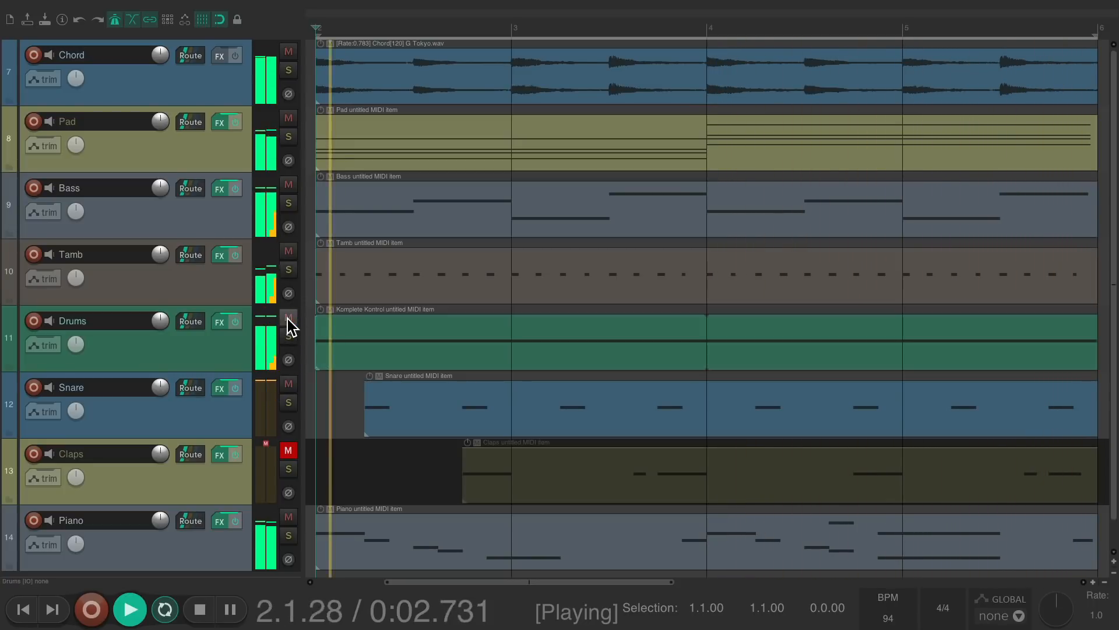
{"action": "left_click", "coordinate": [288, 444]}
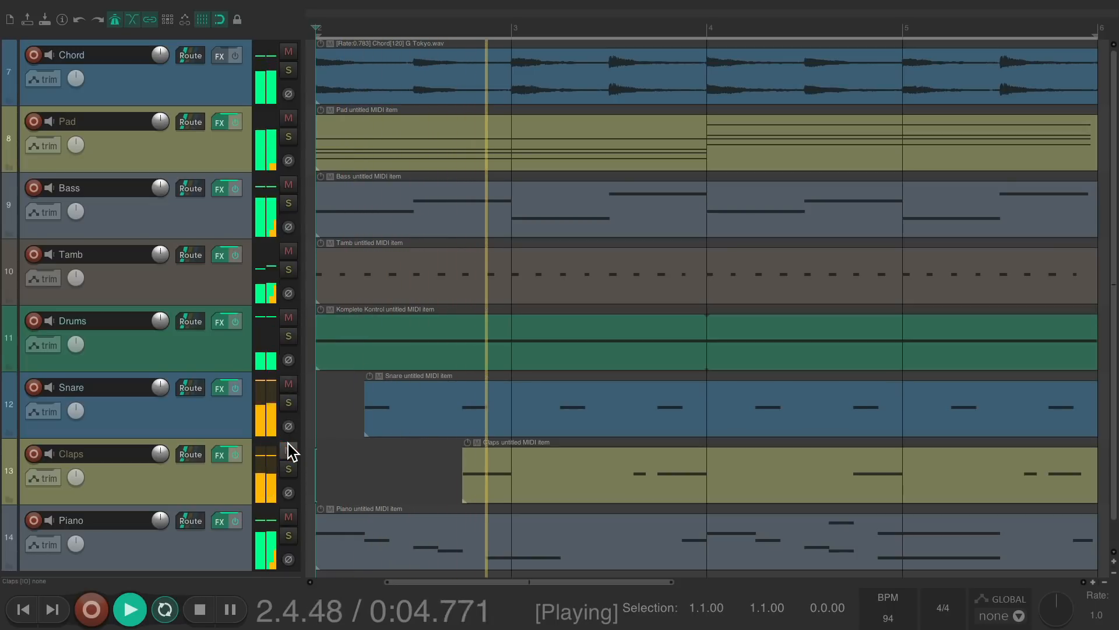